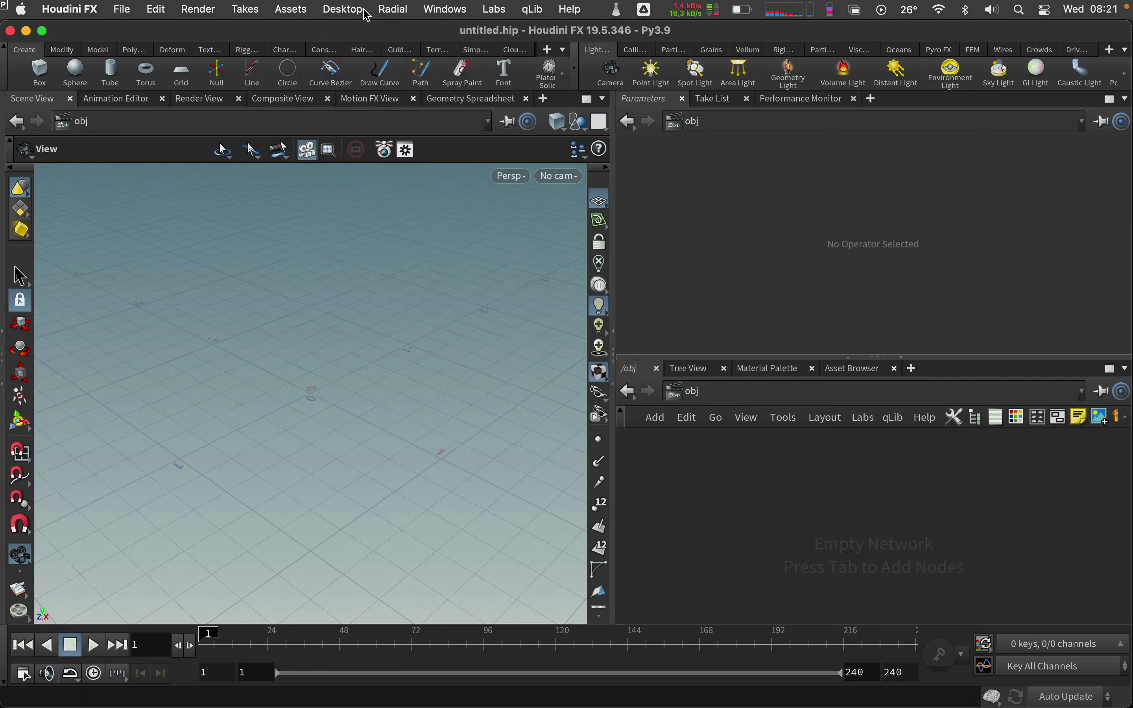
# Switch to the Technical desktop, create a geo1 Geometry object and dive inside it
pyautogui.click(343, 9)
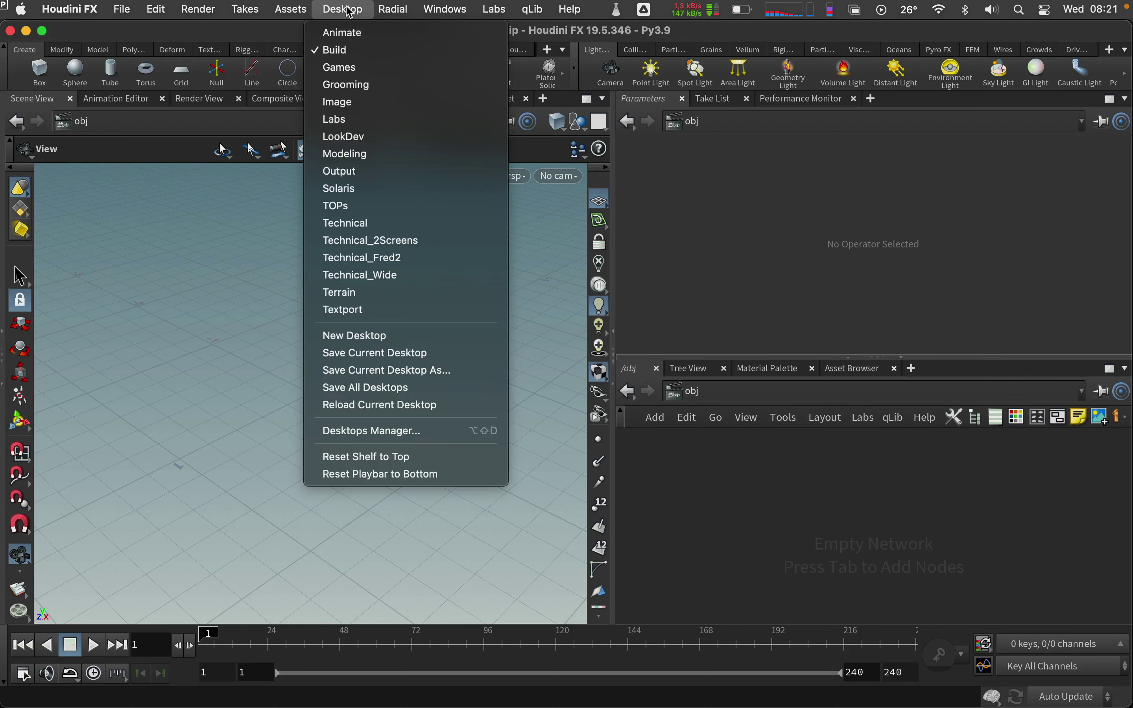
pyautogui.click(389, 224)
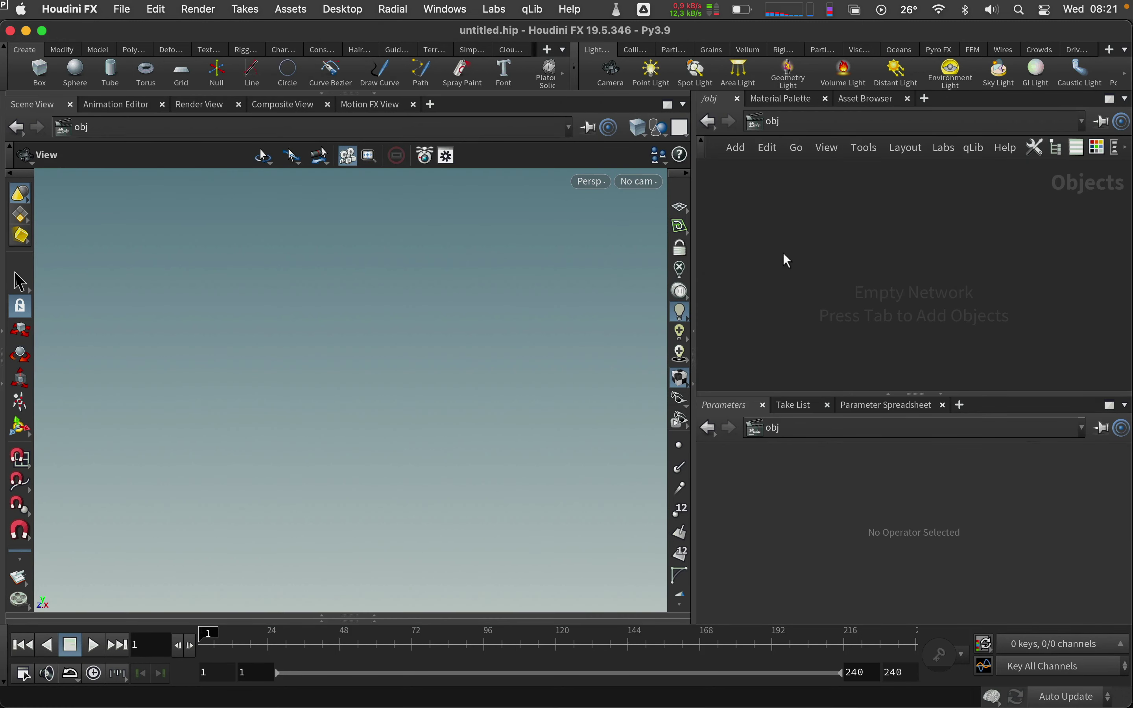
pyautogui.press('Tab')
pyautogui.write('geo')
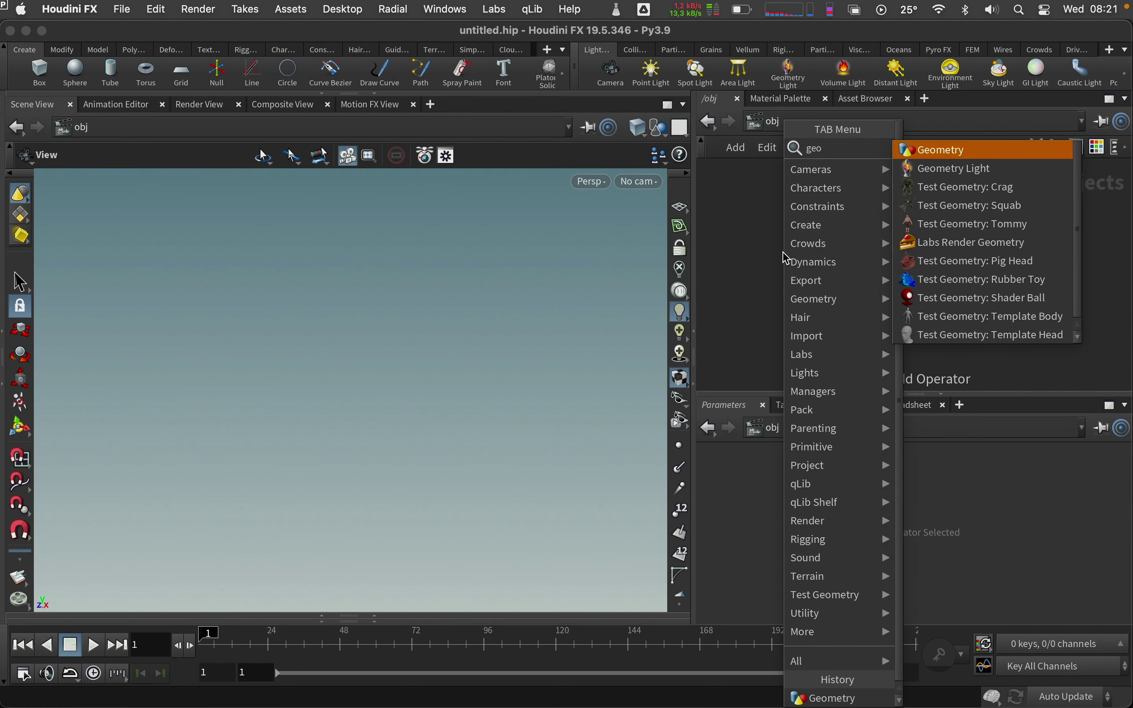
pyautogui.press('Return')
pyautogui.click(885, 251)
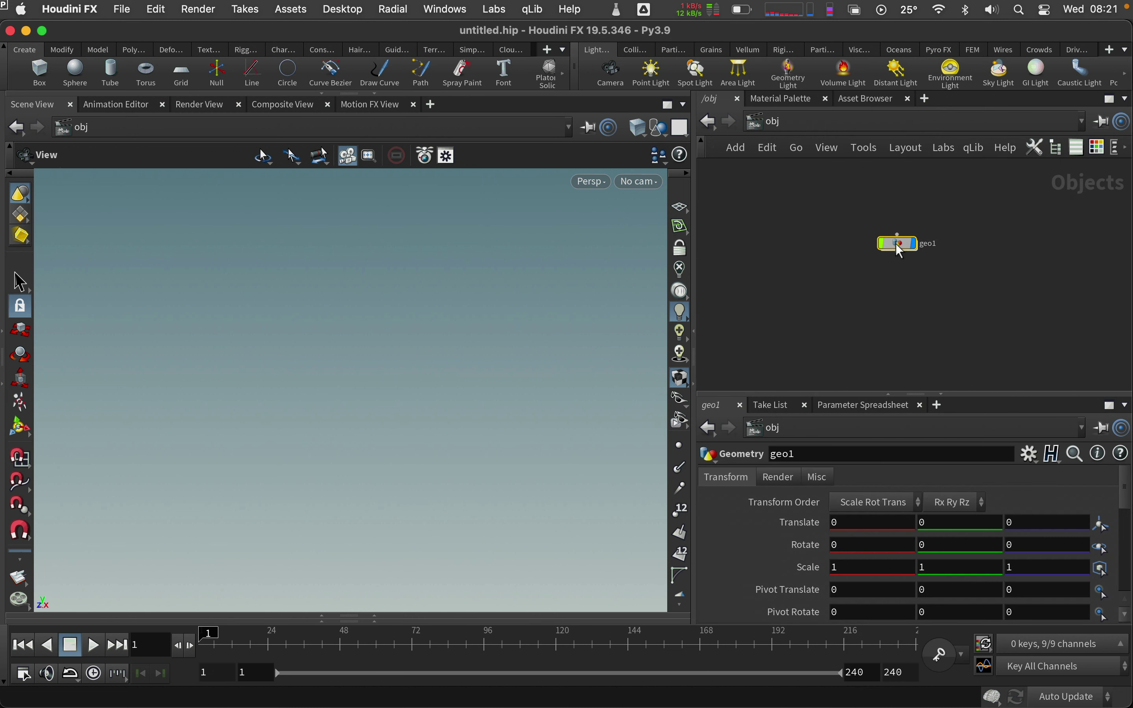
pyautogui.doubleClick(897, 251)
# Add sphere1 with Polygon primitive type and hide its point numbers
pyautogui.press('Tab')
pyautogui.write('sph')
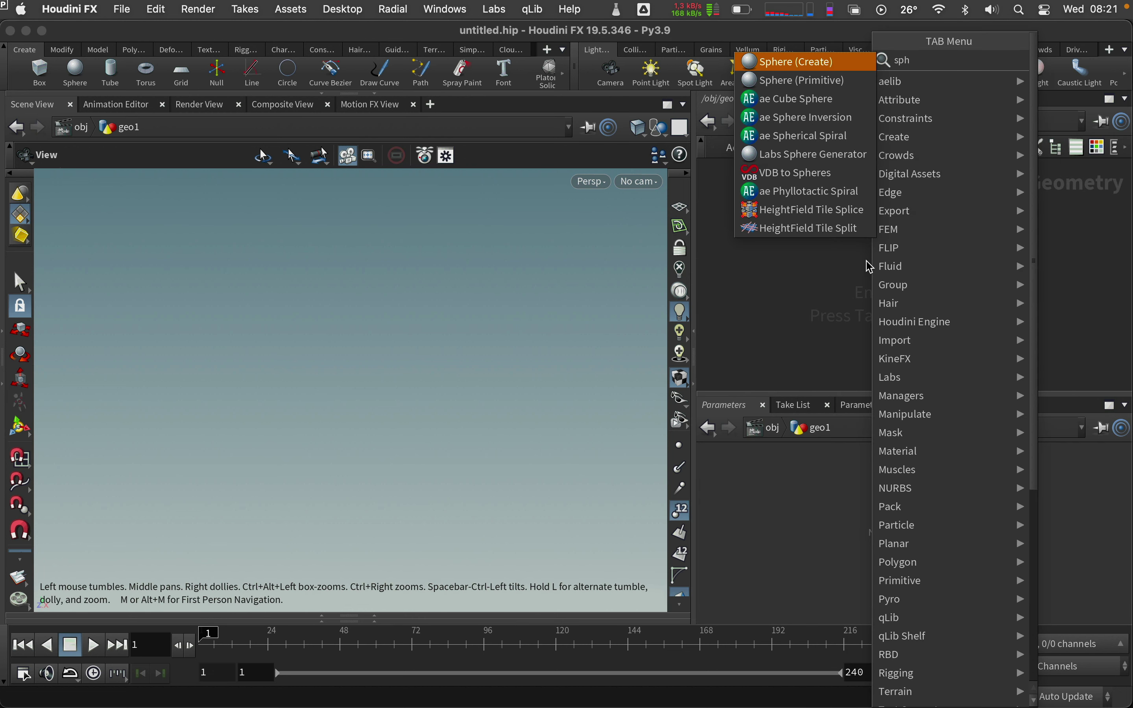
pyautogui.press('Return')
pyautogui.click(869, 264)
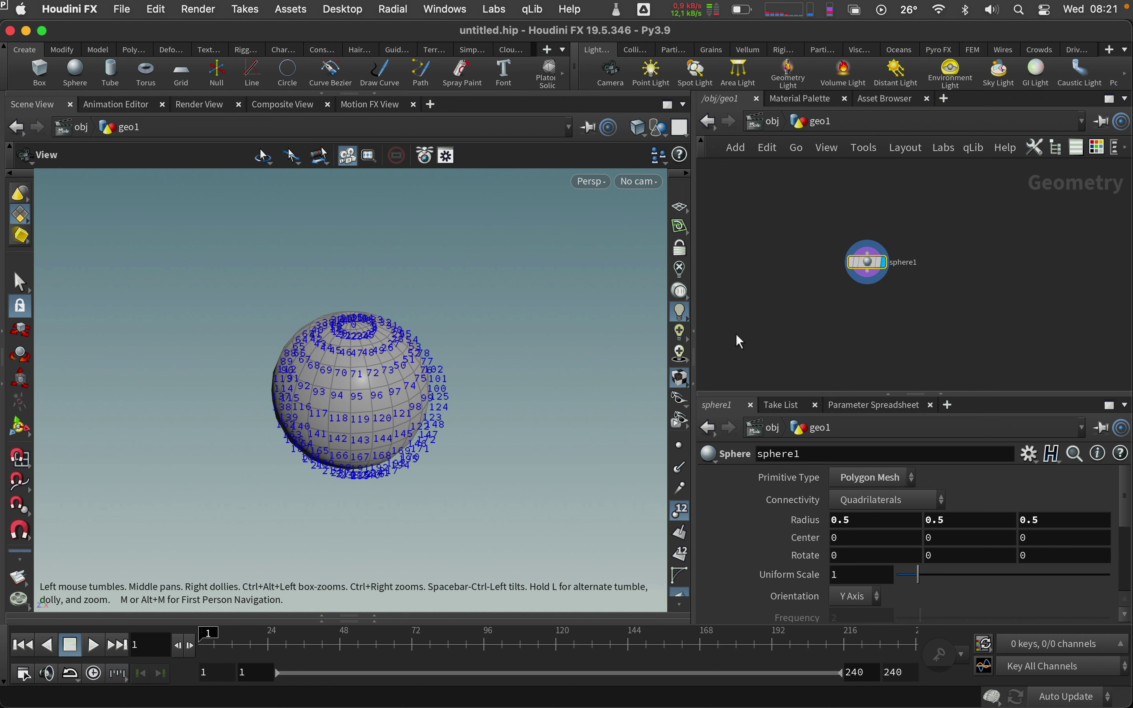
pyautogui.click(682, 511)
pyautogui.click(874, 479)
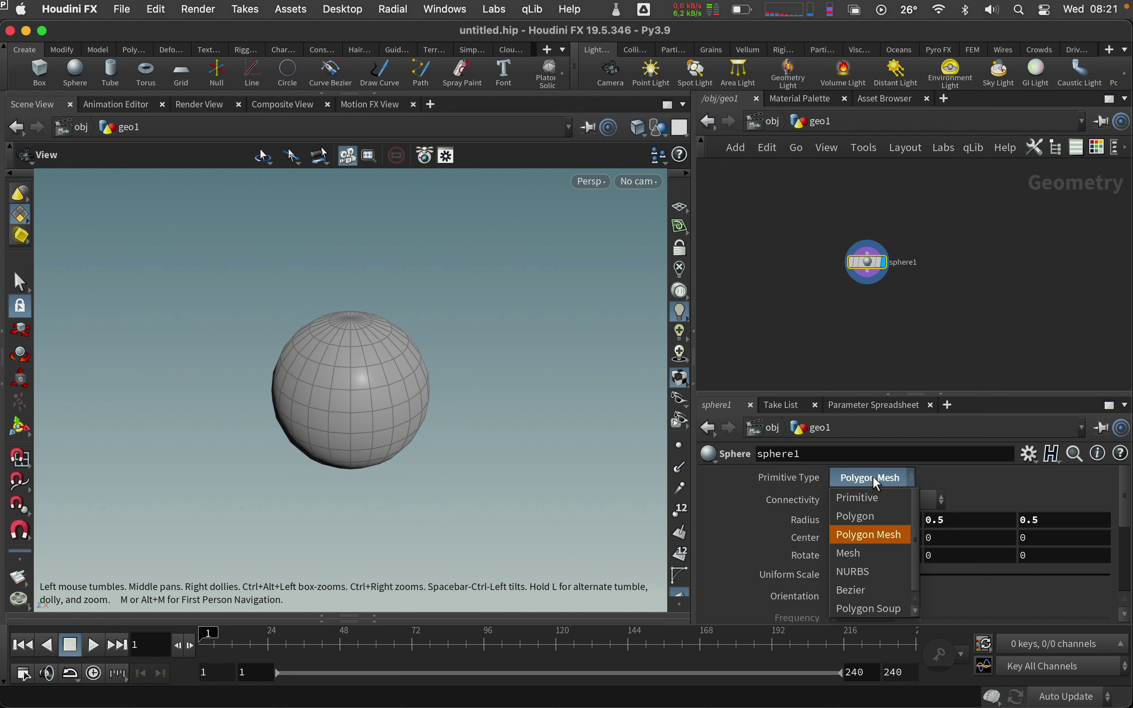
pyautogui.click(876, 519)
pyautogui.click(870, 281)
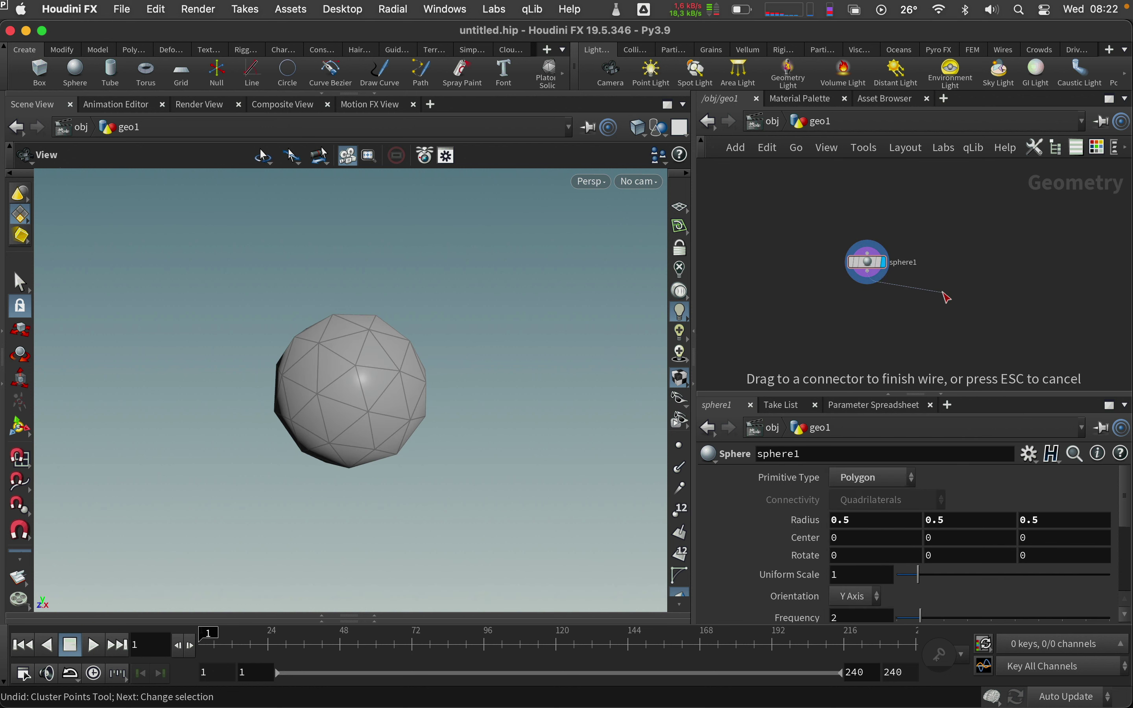
pyautogui.press('Tab')
# Add pointsfromvolume1 below the sphere with Tetrahedral point configuration
pyautogui.write('points')
pyautogui.press('Return')
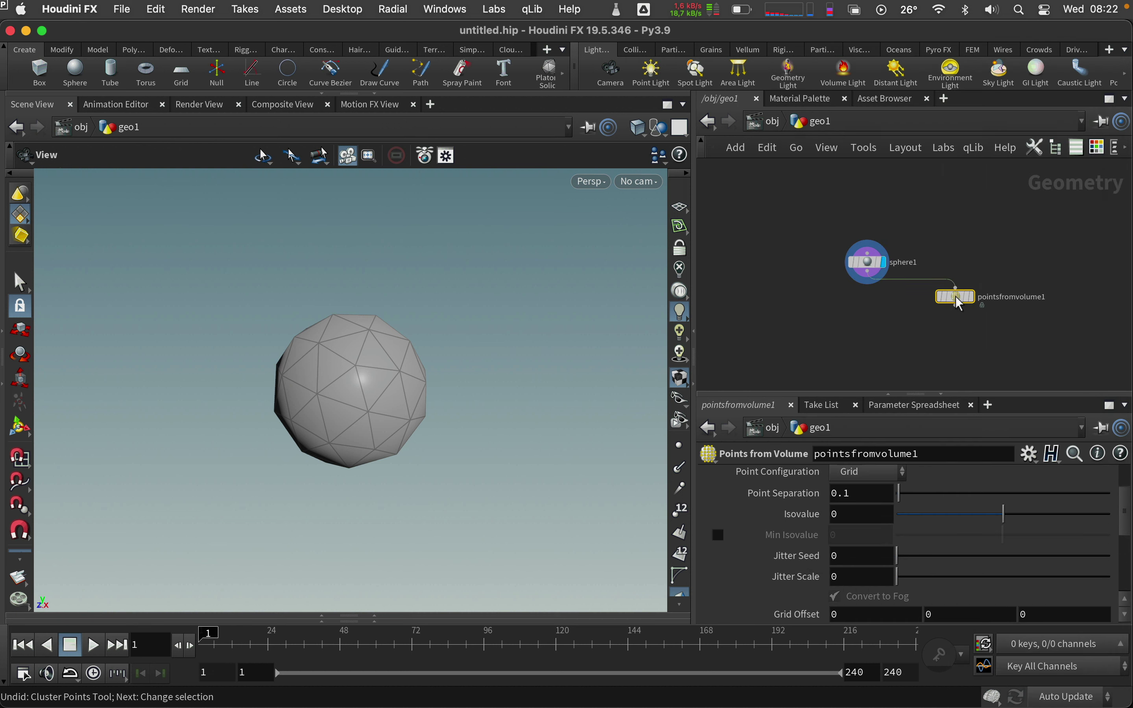
pyautogui.click(958, 300)
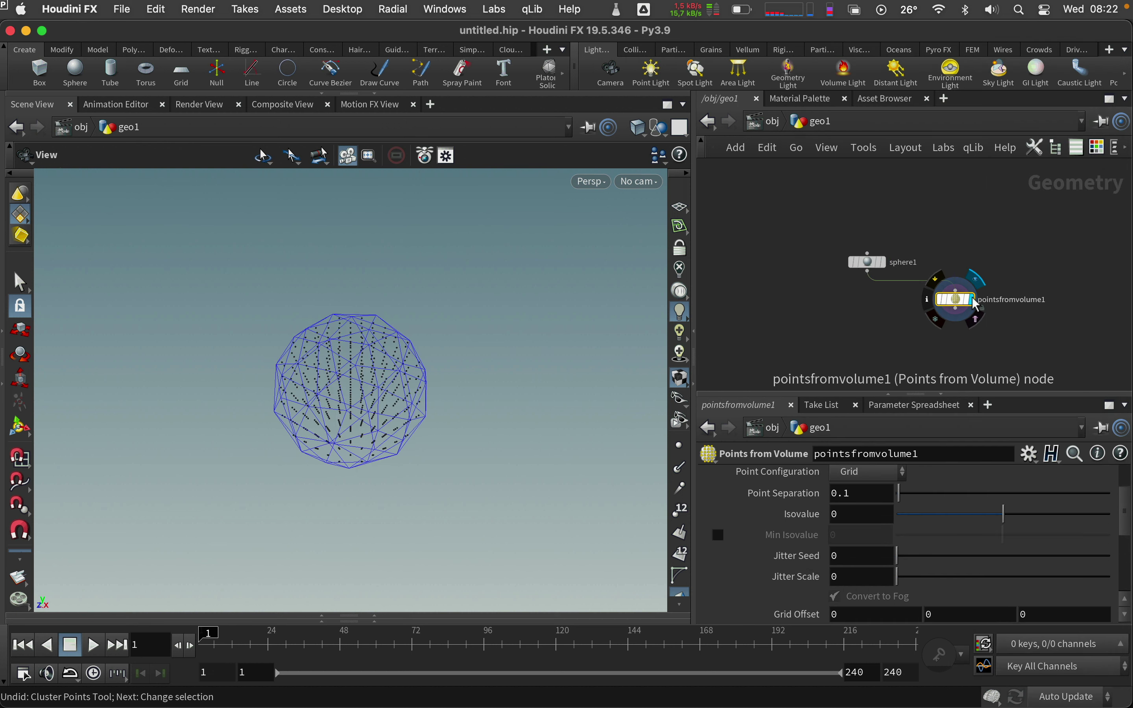
pyautogui.scroll(3, 427, 351)
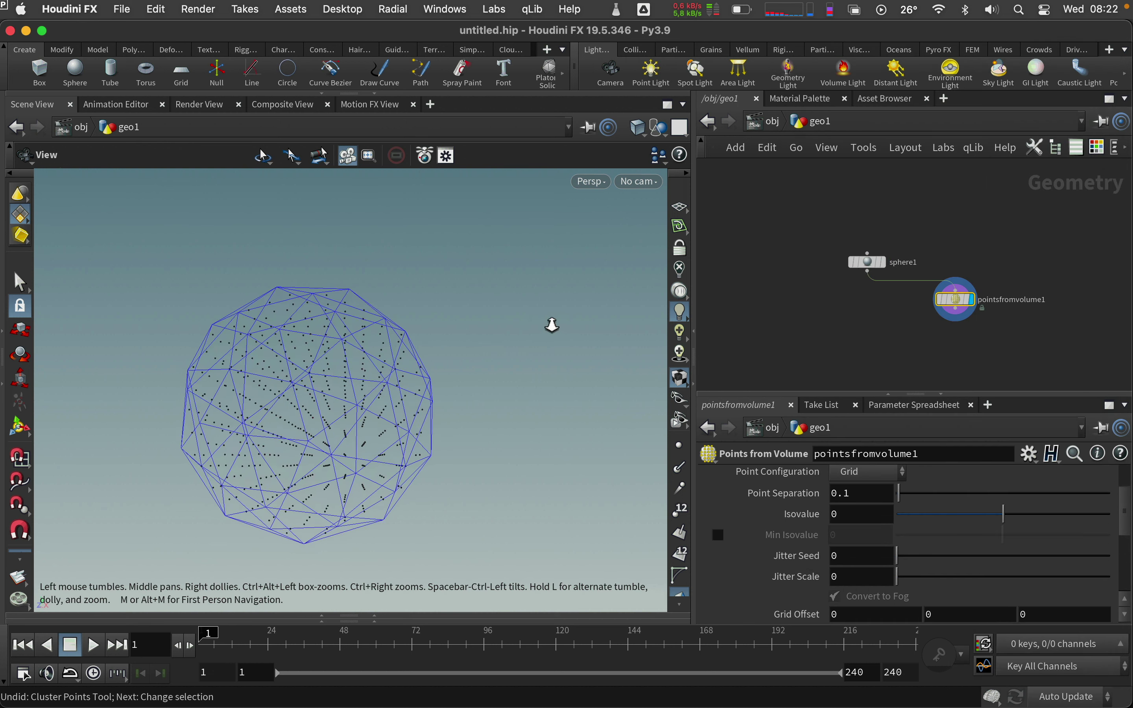
pyautogui.scroll(2, 552, 324)
pyautogui.click(887, 474)
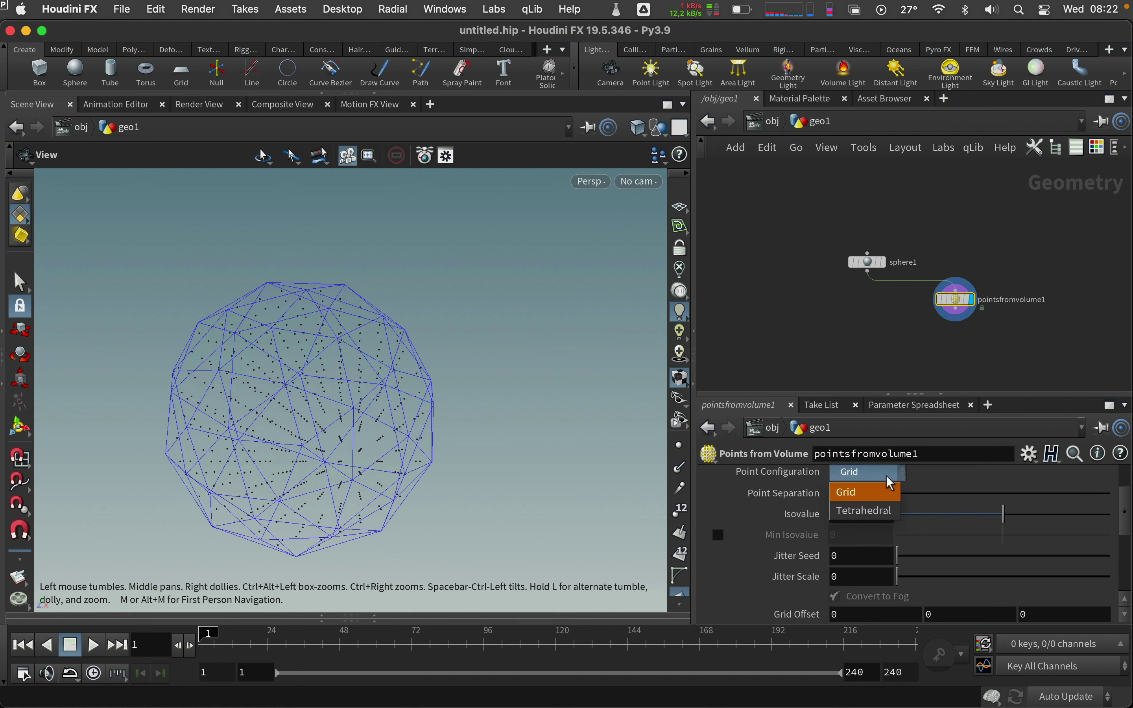
pyautogui.click(865, 511)
# Set the points' Jitter Scale to 2
pyautogui.moveTo(898, 577)
pyautogui.mouseDown()
pyautogui.moveTo(981, 583)
pyautogui.moveTo(963, 584)
pyautogui.mouseUp()
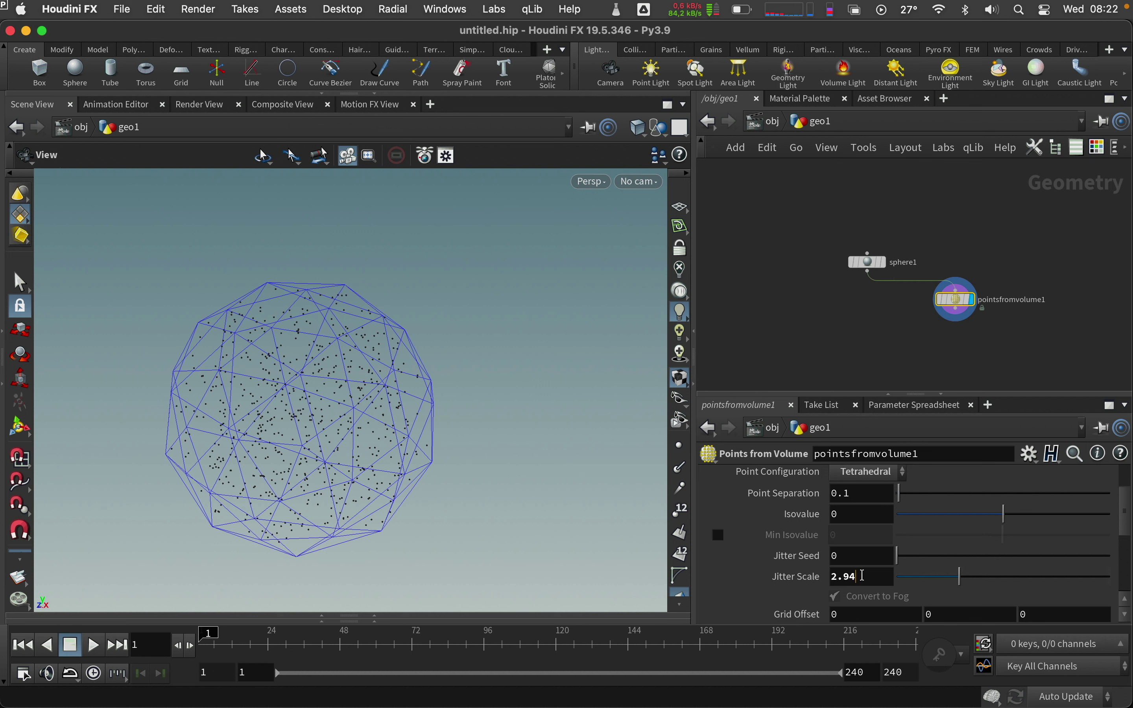
pyautogui.write('2')
pyautogui.press('Return')
pyautogui.write('0.2')
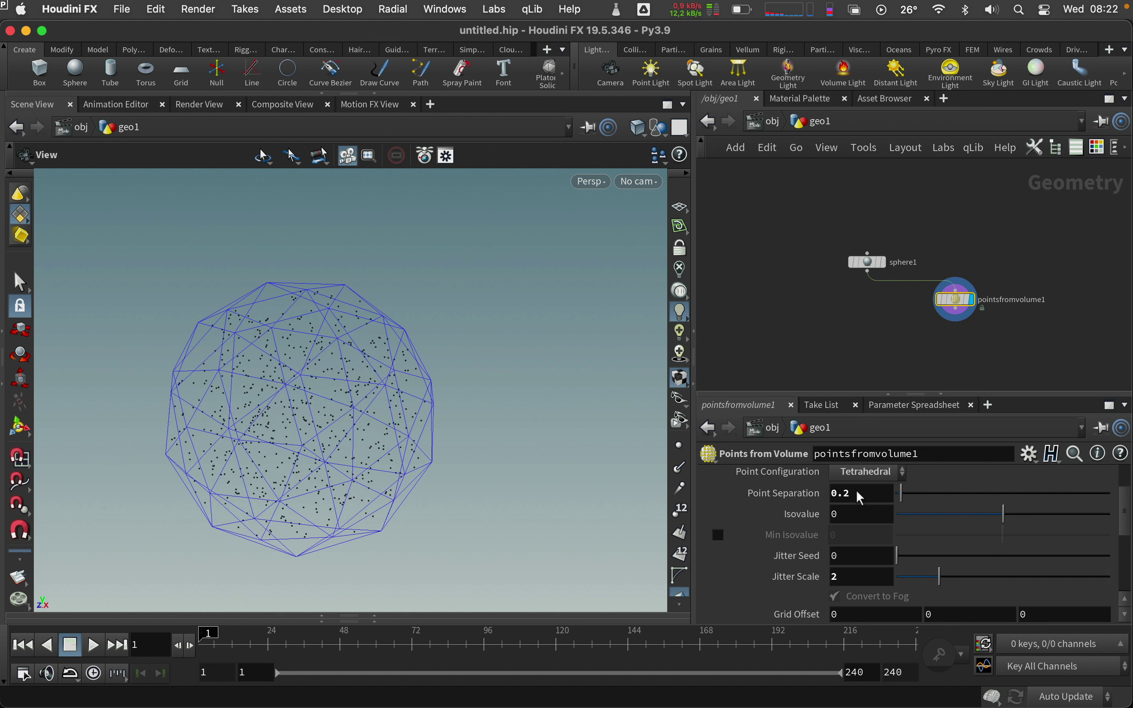
pyautogui.moveTo(835, 227); pyautogui.dragTo(1007, 340)
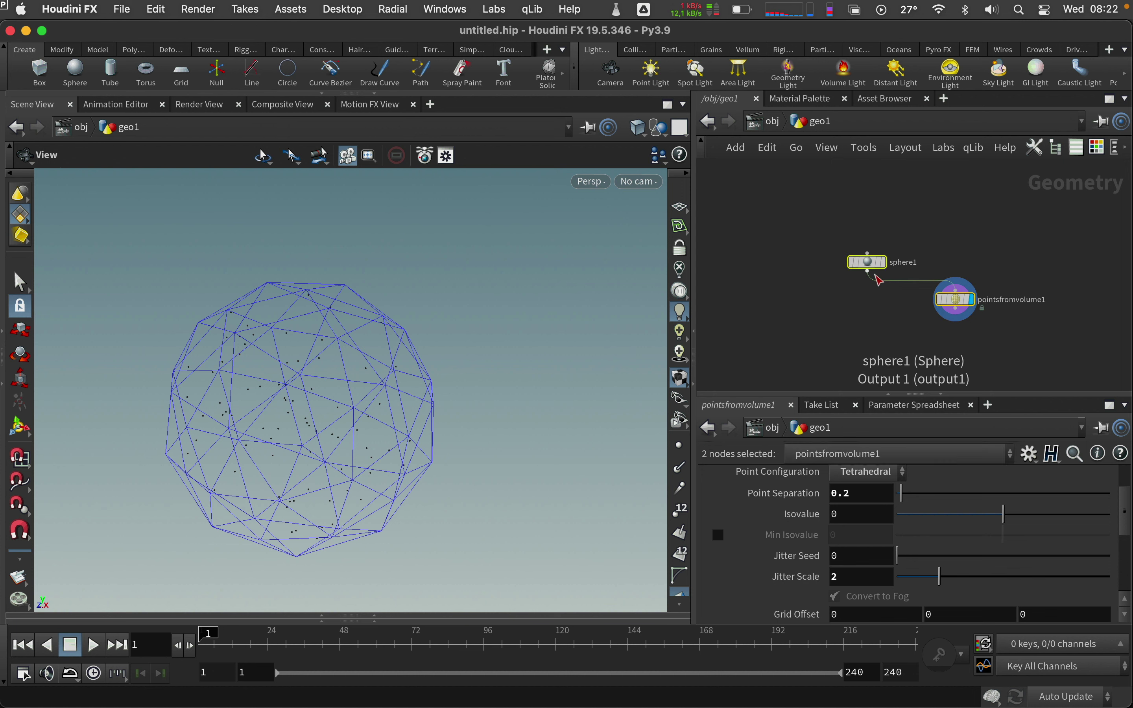
pyautogui.moveTo(874, 281)
pyautogui.mouseDown()
pyautogui.moveTo(858, 337)
pyautogui.moveTo(872, 335)
pyautogui.mouseUp()
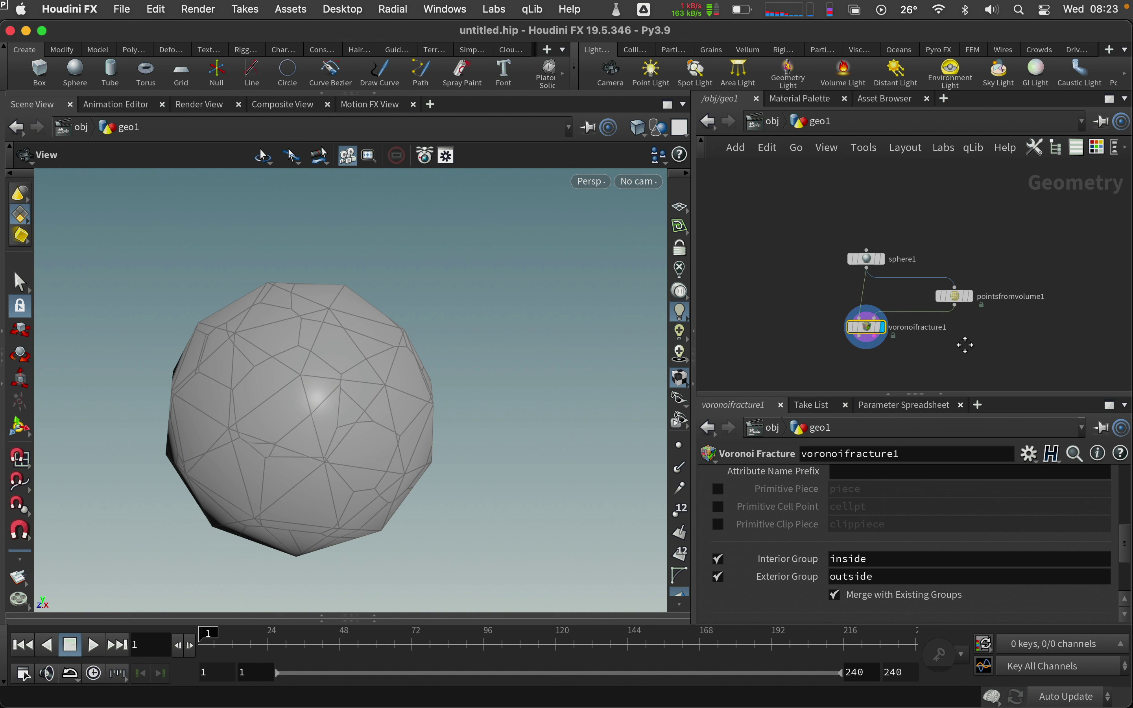
# Preview the Voronoi fracture pieces with an Exploded View node, then delete it
pyautogui.moveTo(966, 346); pyautogui.dragTo(968, 288, button='middle')
pyautogui.moveTo(865, 281); pyautogui.dragTo(925, 307)
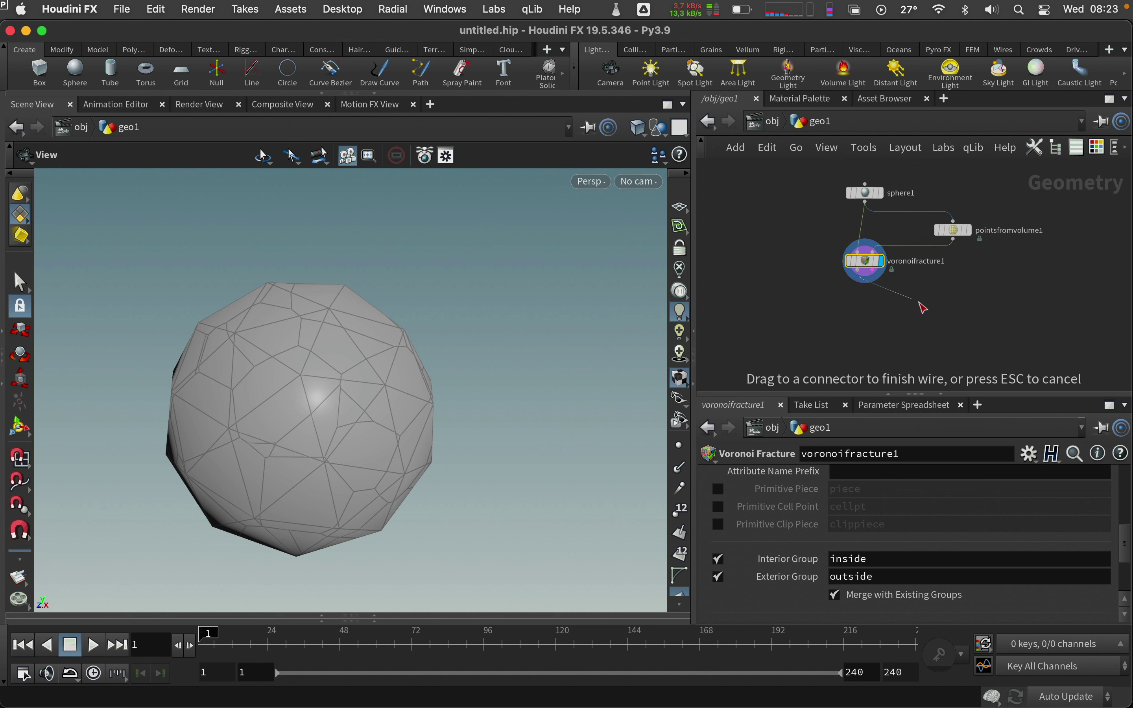
pyautogui.press('Tab')
pyautogui.write('explo')
pyautogui.press('Return')
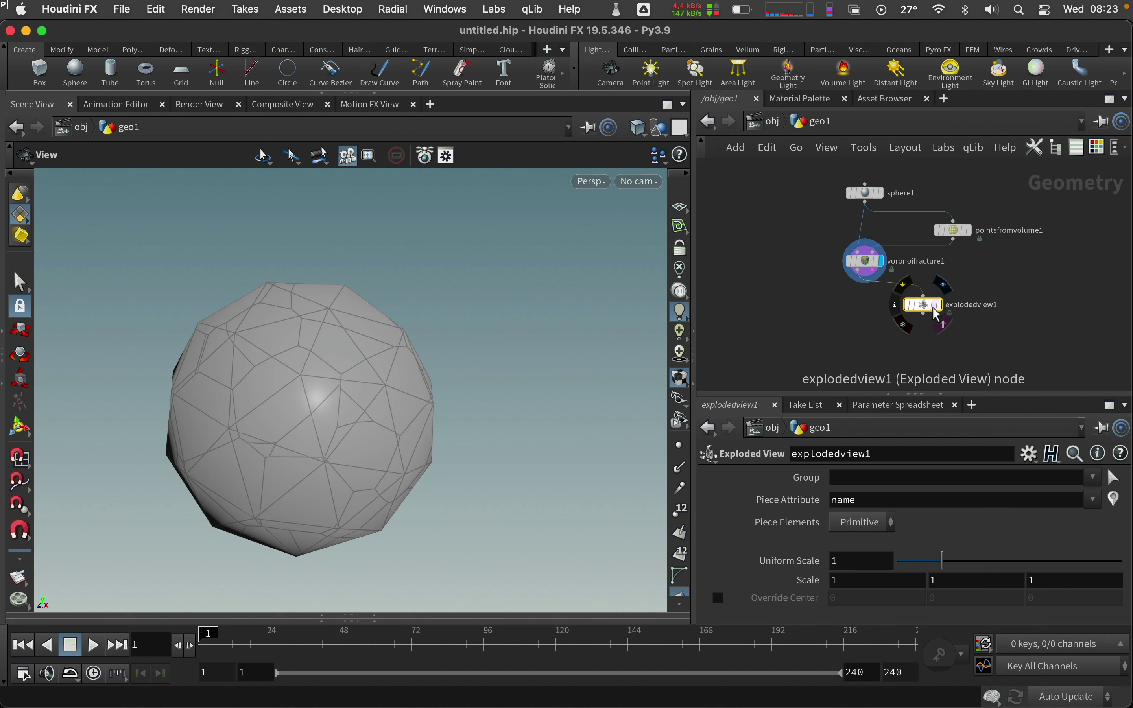
pyautogui.click(942, 307)
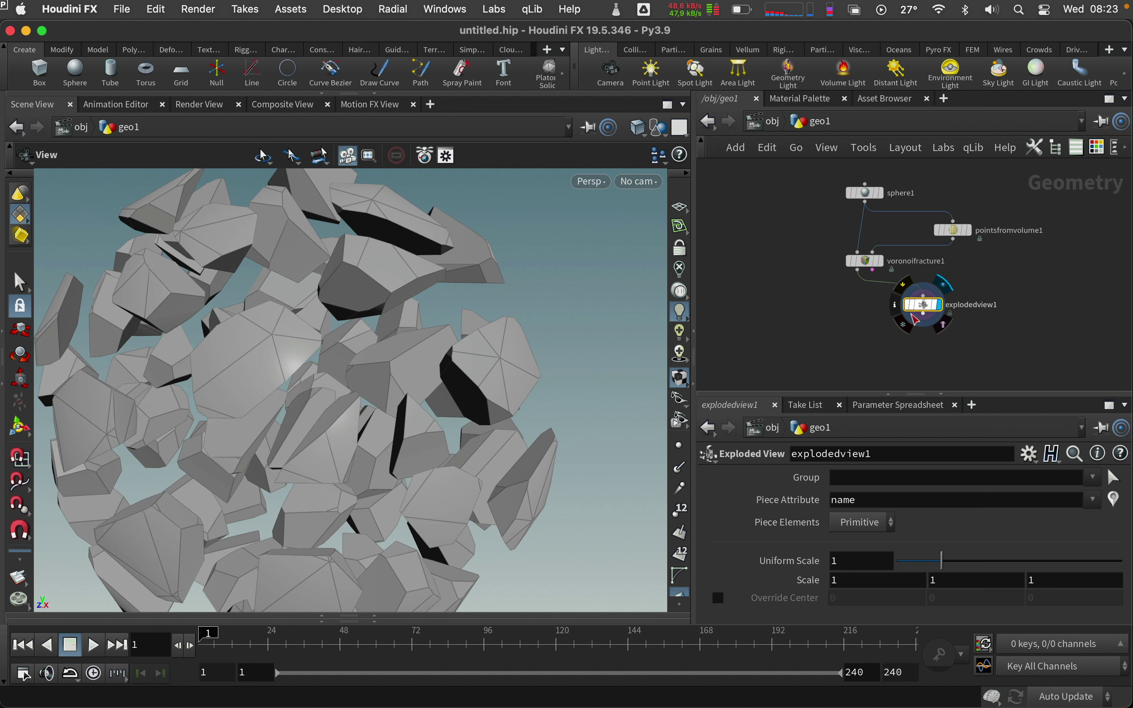
pyautogui.press('Delete')
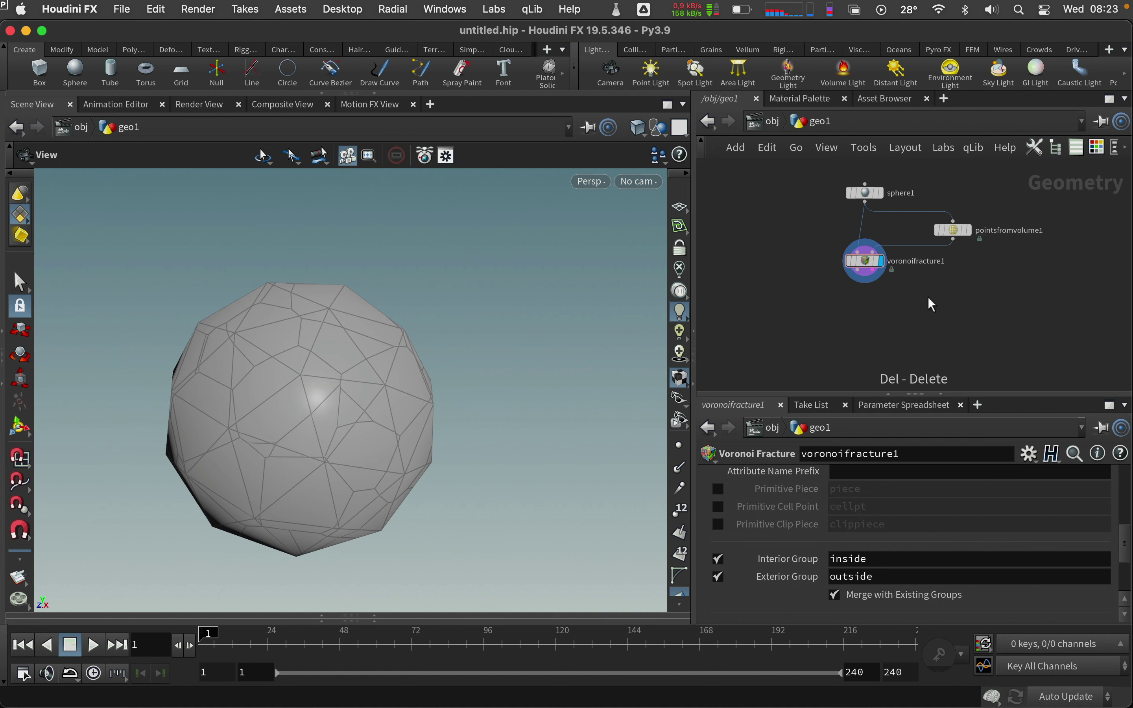
pyautogui.moveTo(865, 280); pyautogui.dragTo(843, 327)
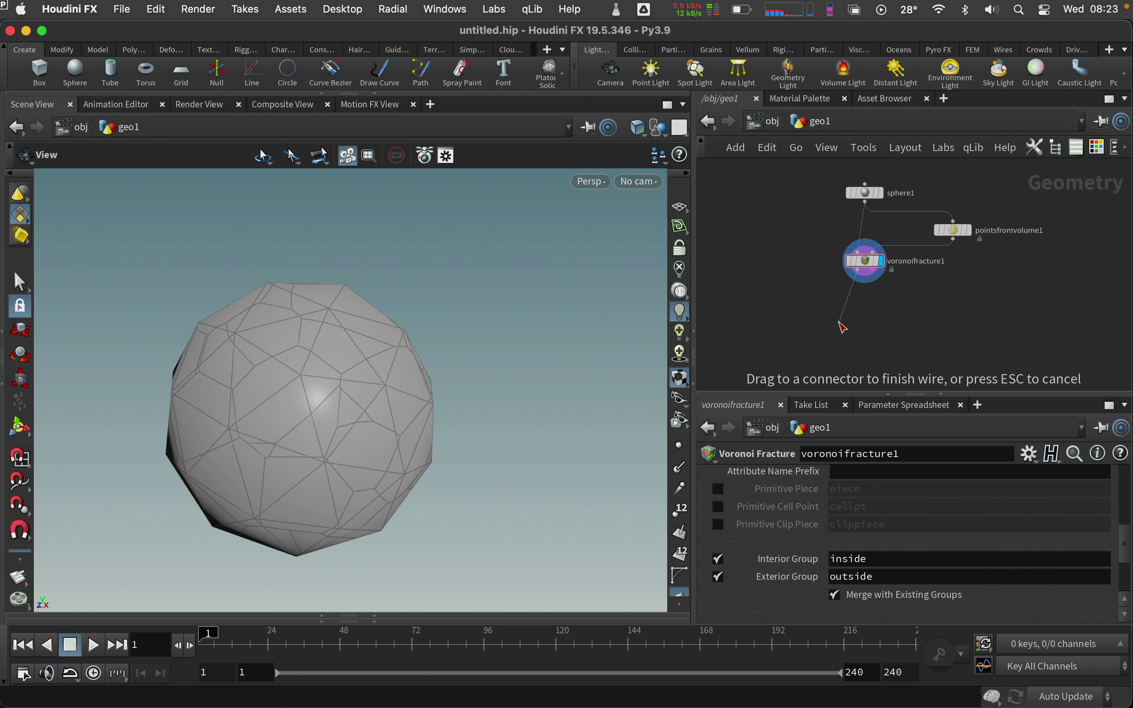
# Add a fuse1 node below the Voronoi fracture
pyautogui.press('Tab')
pyautogui.write('fuse')
pyautogui.press('Return')
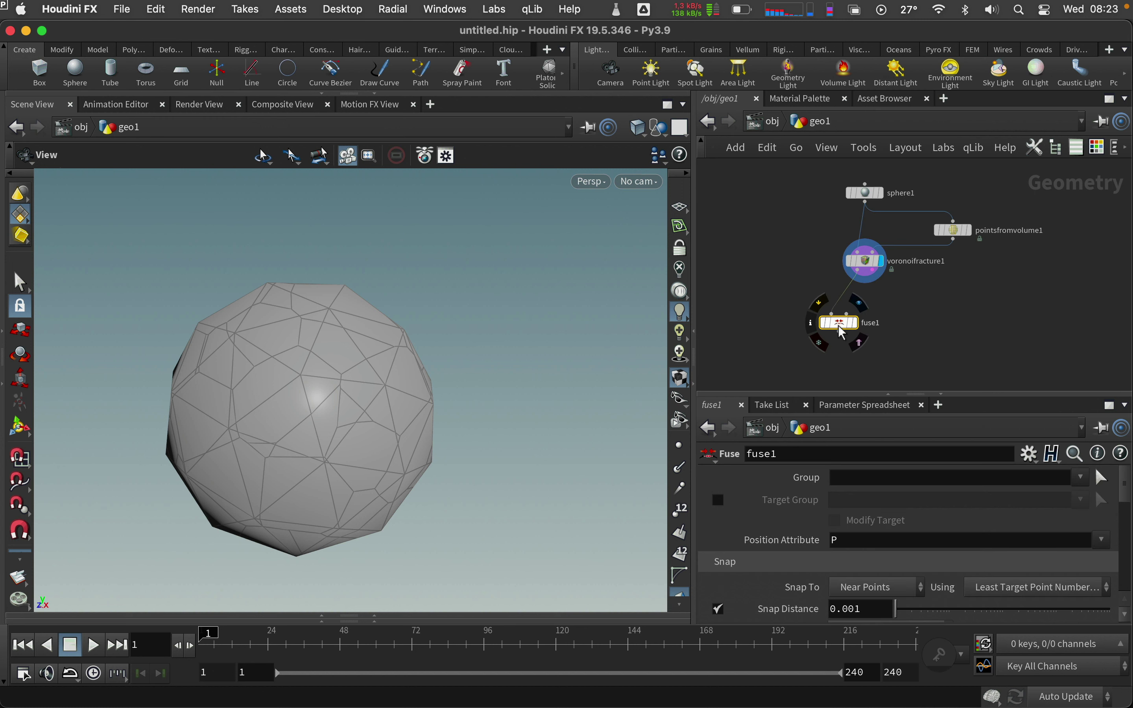
pyautogui.click(867, 308)
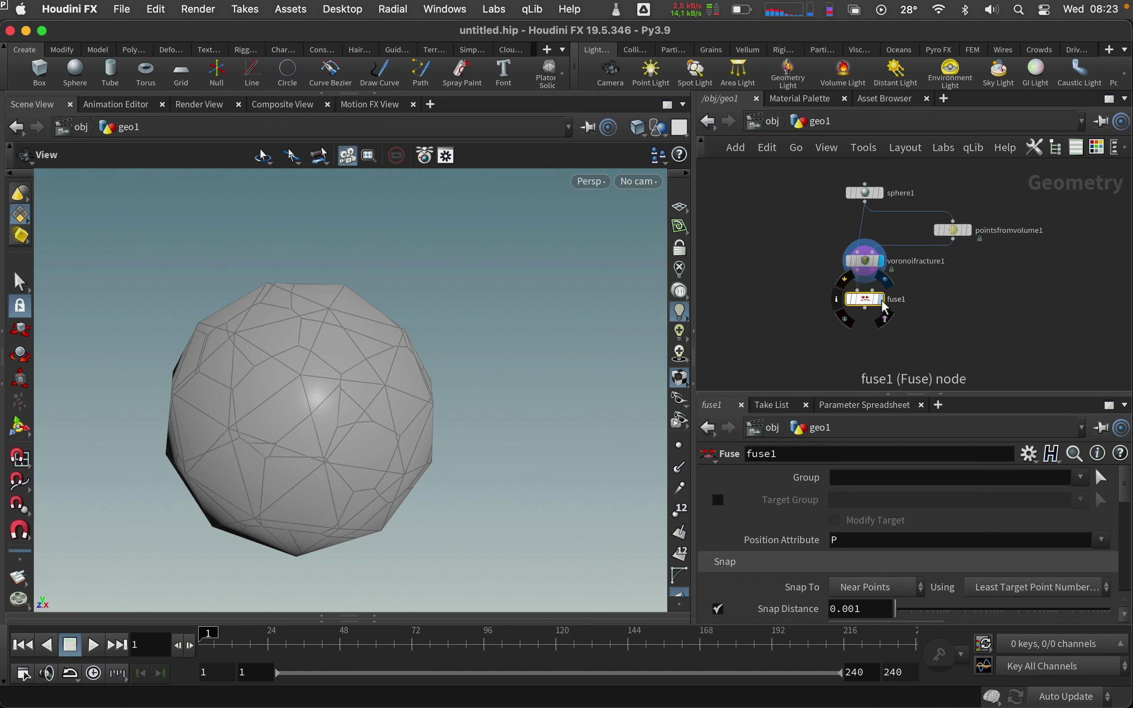
# Add convertline1 under fuse1 and display its lines
pyautogui.press('Tab')
pyautogui.write('convert')
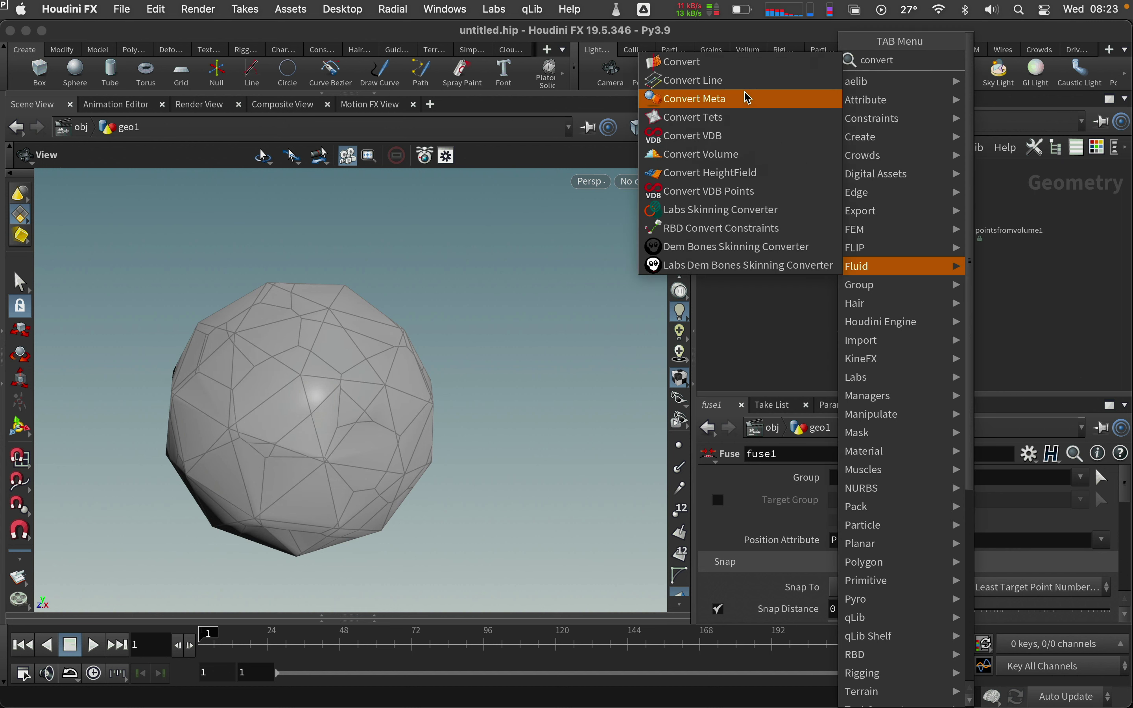
pyautogui.click(750, 80)
pyautogui.click(838, 345)
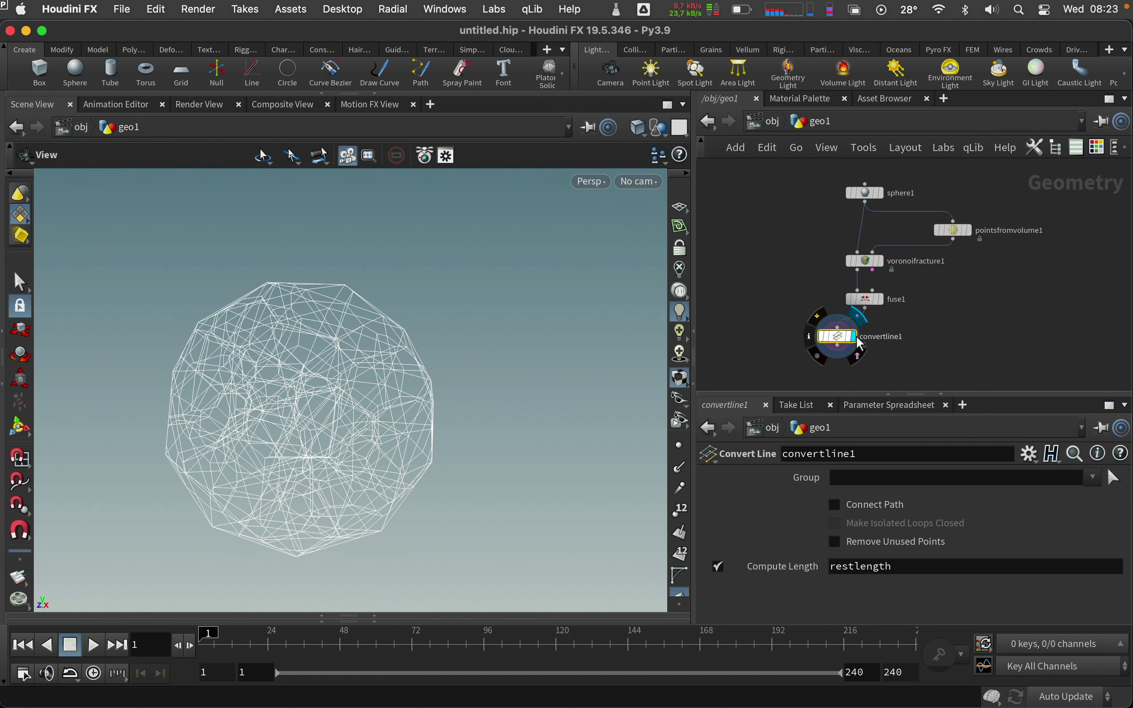
pyautogui.moveTo(838, 343); pyautogui.dragTo(867, 338)
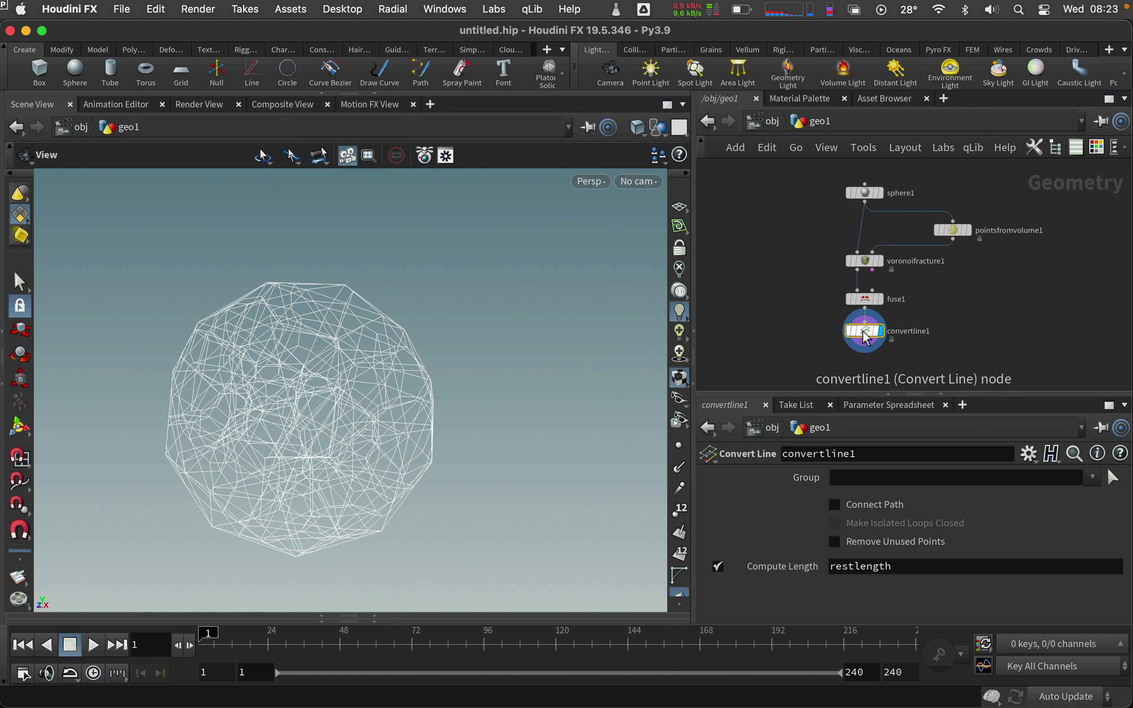
pyautogui.moveTo(789, 309); pyautogui.dragTo(774, 324, button='middle')
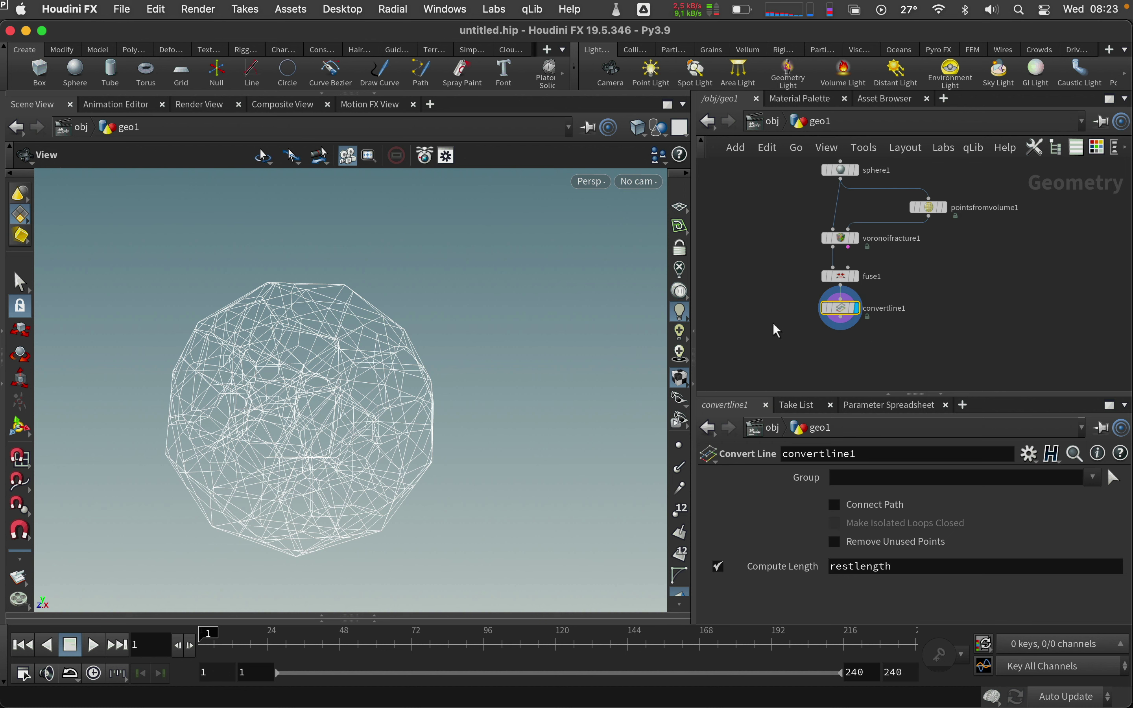
# Set convertline1's group to !outside so exterior faces are excluded
pyautogui.click(848, 250)
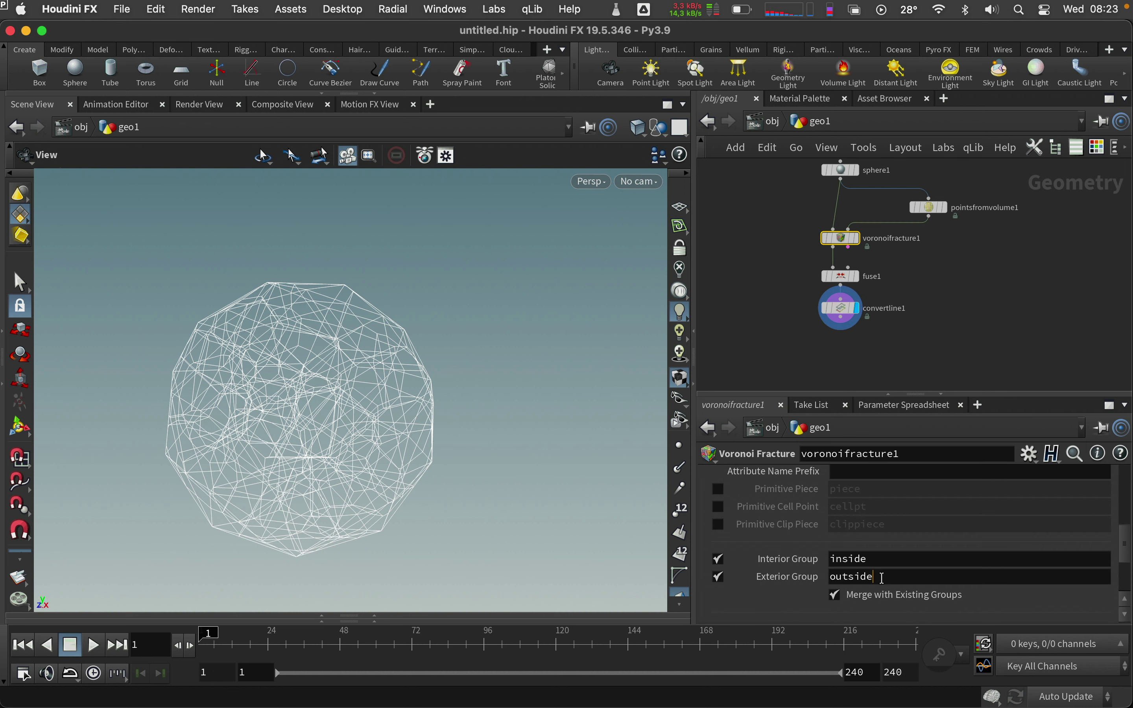
pyautogui.press('Return')
pyautogui.click(841, 308)
pyautogui.click(847, 477)
pyautogui.write('!outside')
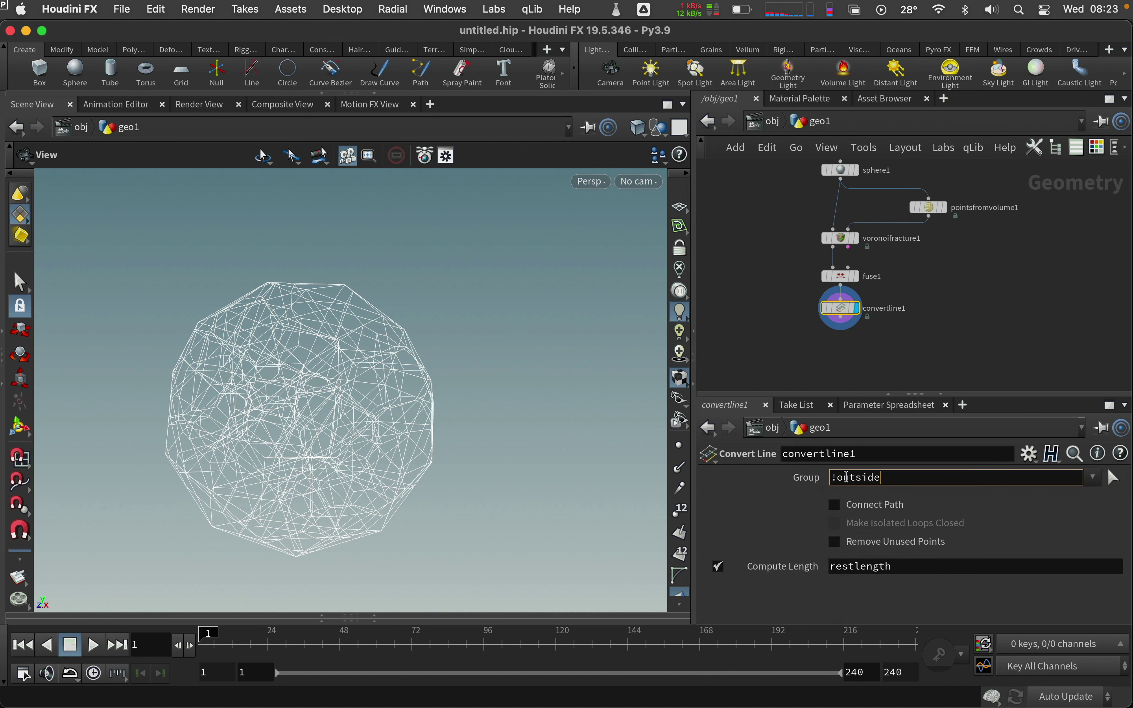
pyautogui.press('Return')
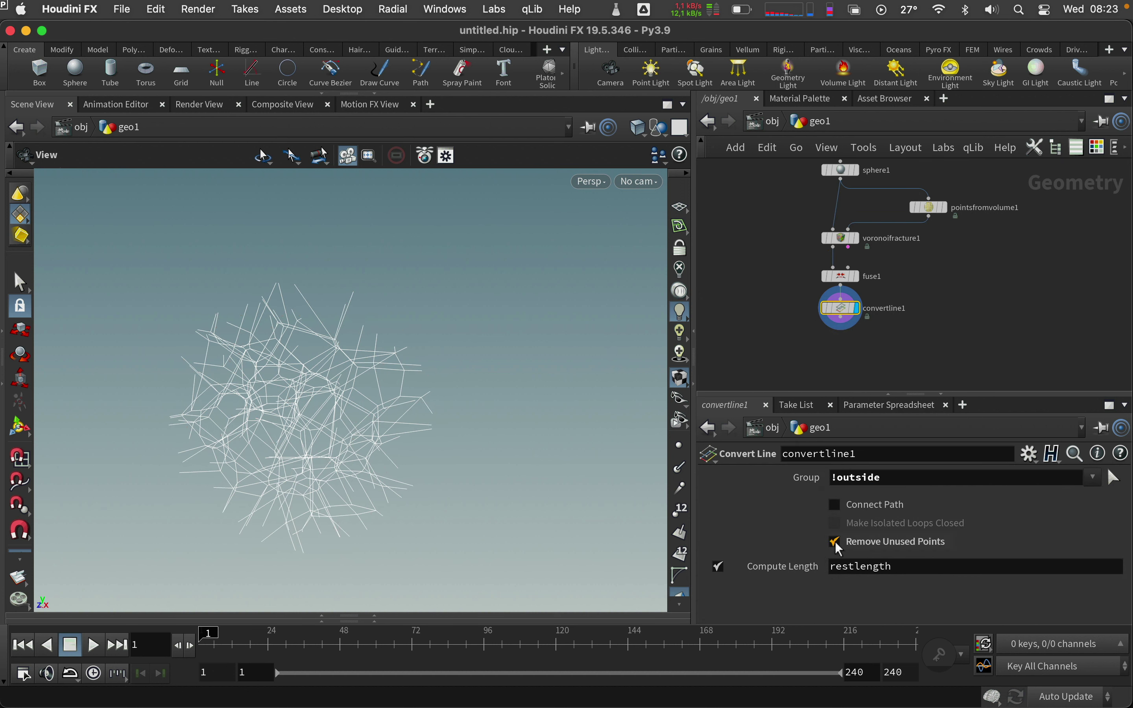
# Turn off Compute Length on convertline1 and orbit around the line web
pyautogui.click(719, 567)
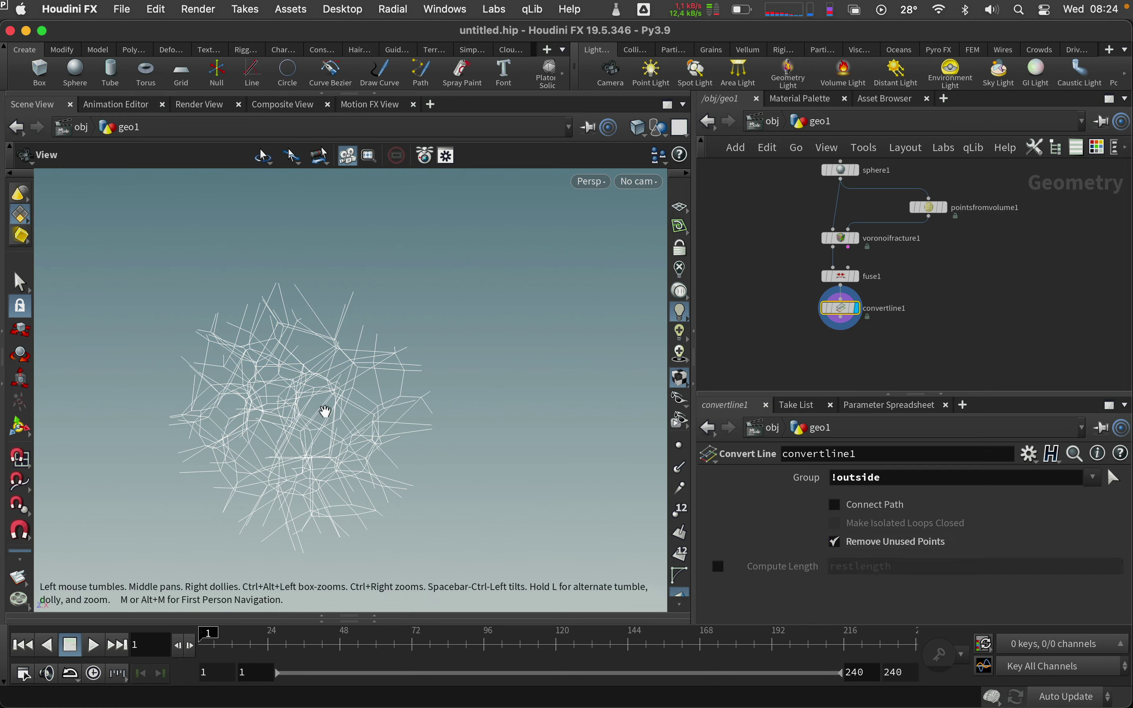
pyautogui.scroll(2, 314, 400)
pyautogui.scroll(3, 395, 384)
pyautogui.scroll(2, 331, 423)
pyautogui.scroll(2, 340, 419)
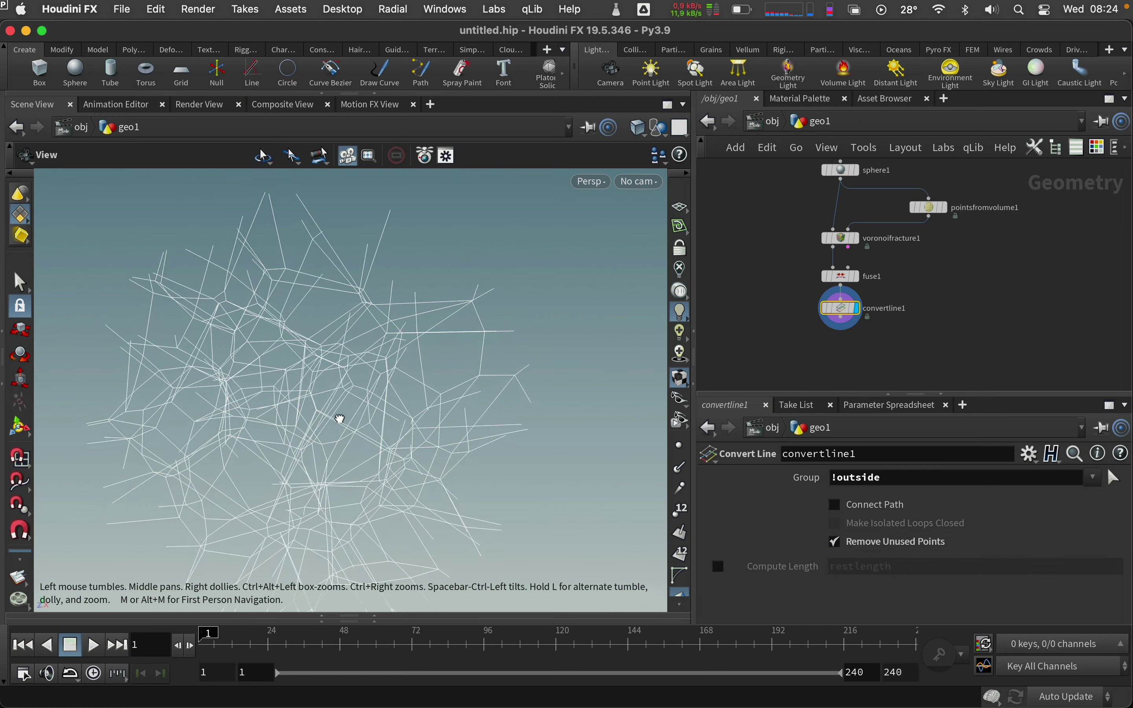
pyautogui.moveTo(340, 418)
pyautogui.mouseDown()
pyautogui.moveTo(412, 405)
pyautogui.moveTo(366, 406)
pyautogui.mouseUp()
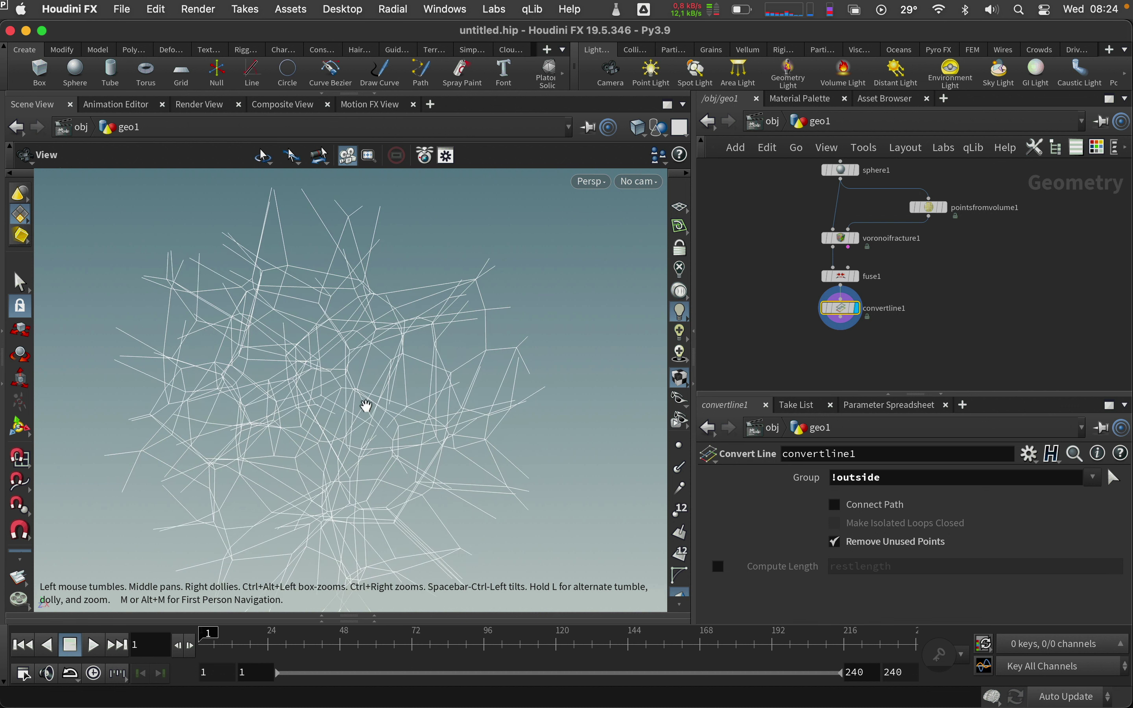
# Shift fuse1, convertline1 and pointsfromvolume1 further left in the network
pyautogui.keyDown('shift'); pyautogui.click(843, 277); pyautogui.keyUp('shift')
pyautogui.moveTo(843, 283); pyautogui.dragTo(789, 282)
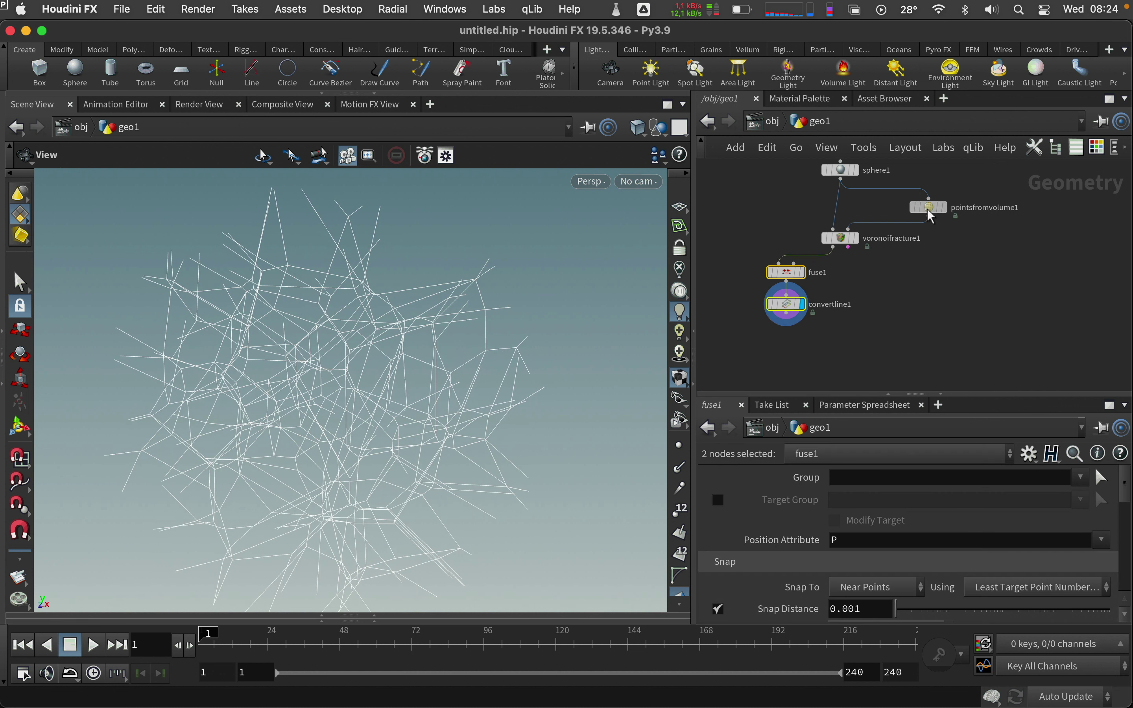
pyautogui.moveTo(931, 216); pyautogui.dragTo(882, 214)
pyautogui.moveTo(786, 323); pyautogui.dragTo(835, 333)
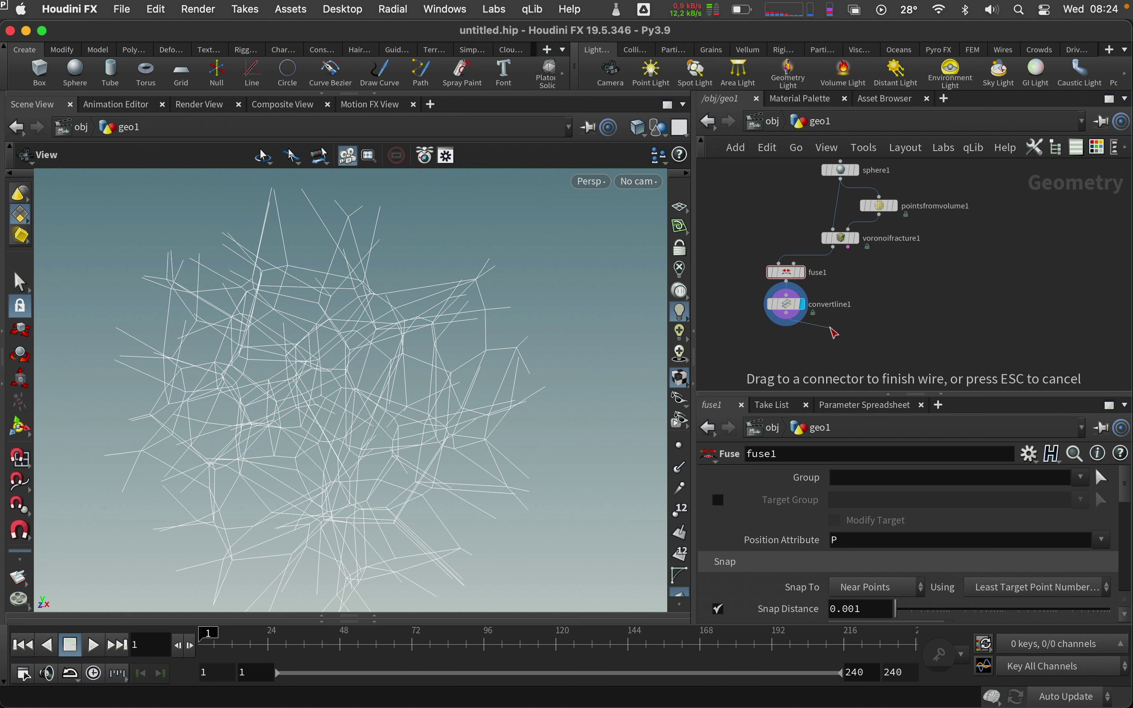
# Add switch1 fed by the lines with voronoifracture1 as second input, and display it
pyautogui.press('Tab')
pyautogui.write('swit')
pyautogui.press('Return')
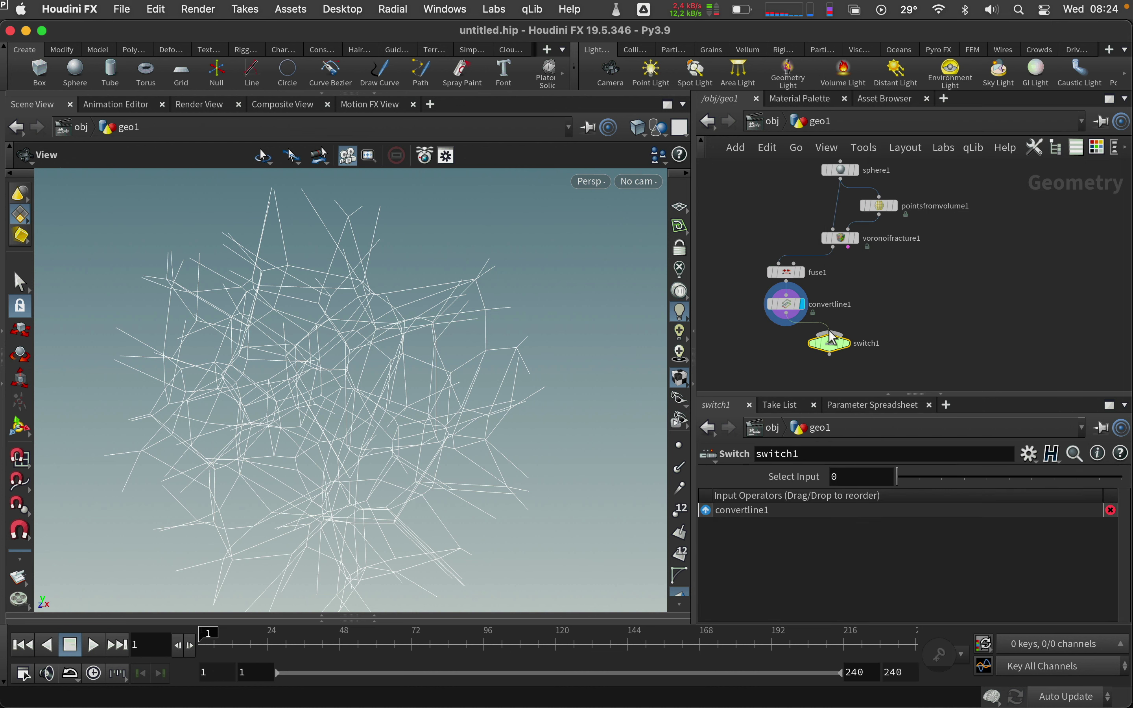
pyautogui.moveTo(848, 247); pyautogui.dragTo(843, 334)
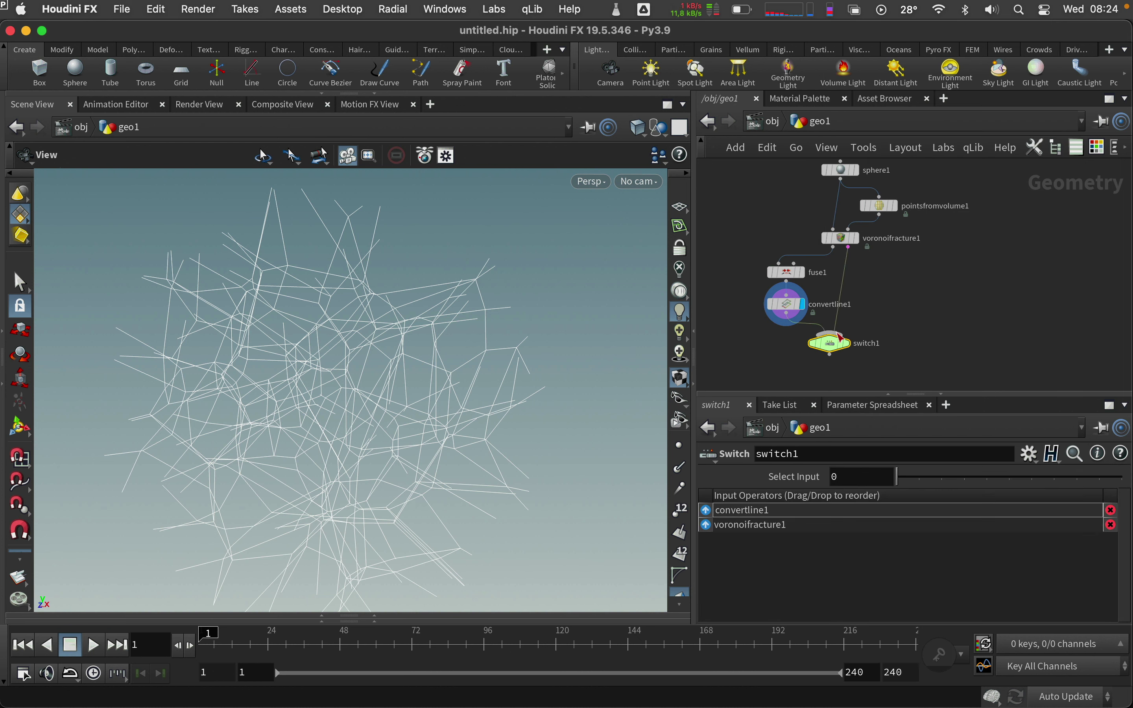
pyautogui.click(850, 345)
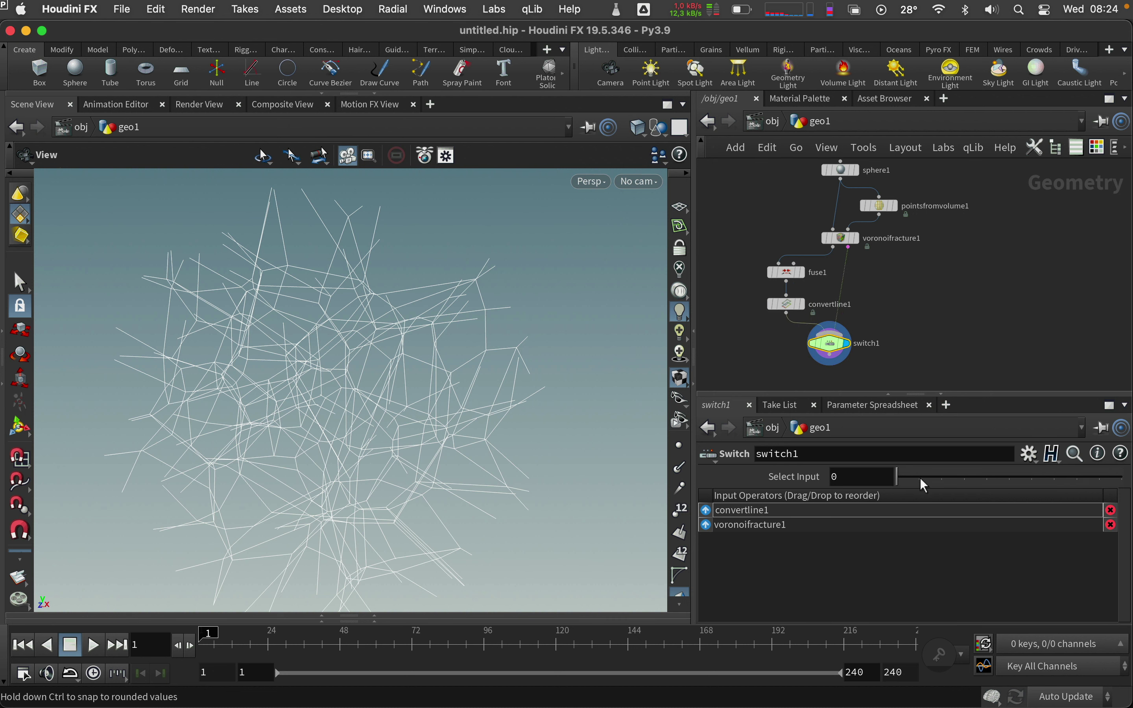
pyautogui.moveTo(900, 477)
pyautogui.mouseDown()
pyautogui.moveTo(922, 480)
pyautogui.moveTo(907, 483)
pyautogui.mouseUp()
pyautogui.scroll(-5, 906, 298)
pyautogui.scroll(-3, 906, 284)
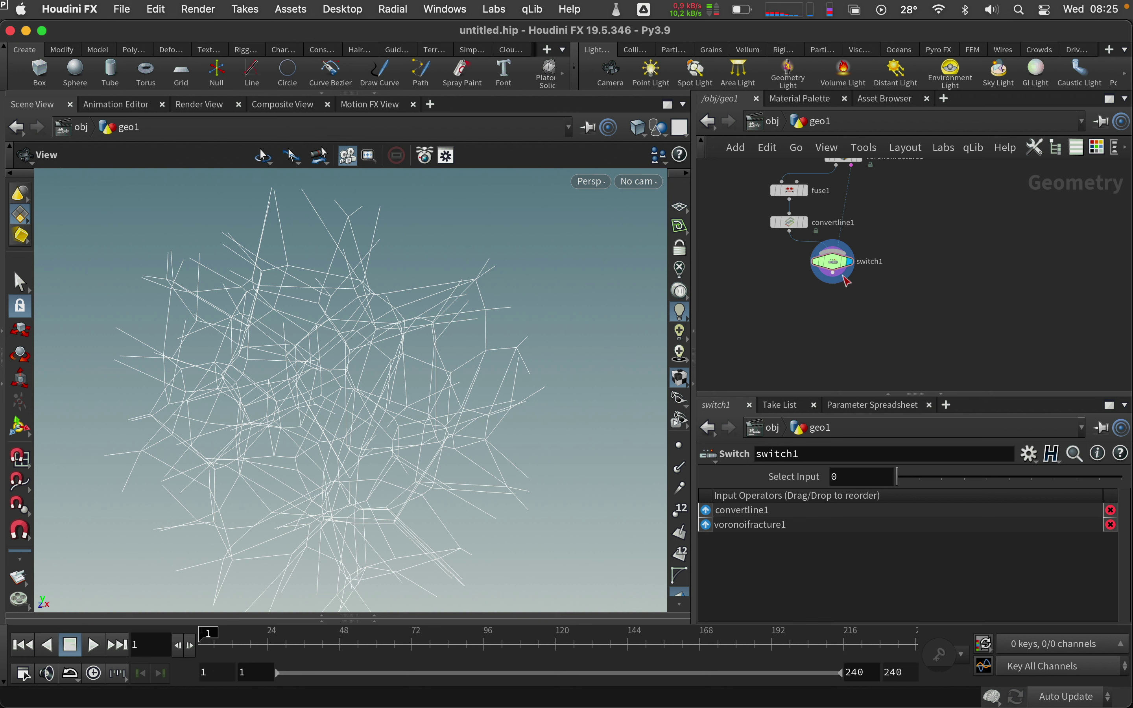
# Add resample1 under the switch with Length 0.01 and points shown
pyautogui.moveTo(846, 278); pyautogui.dragTo(824, 304)
pyautogui.write('resample')
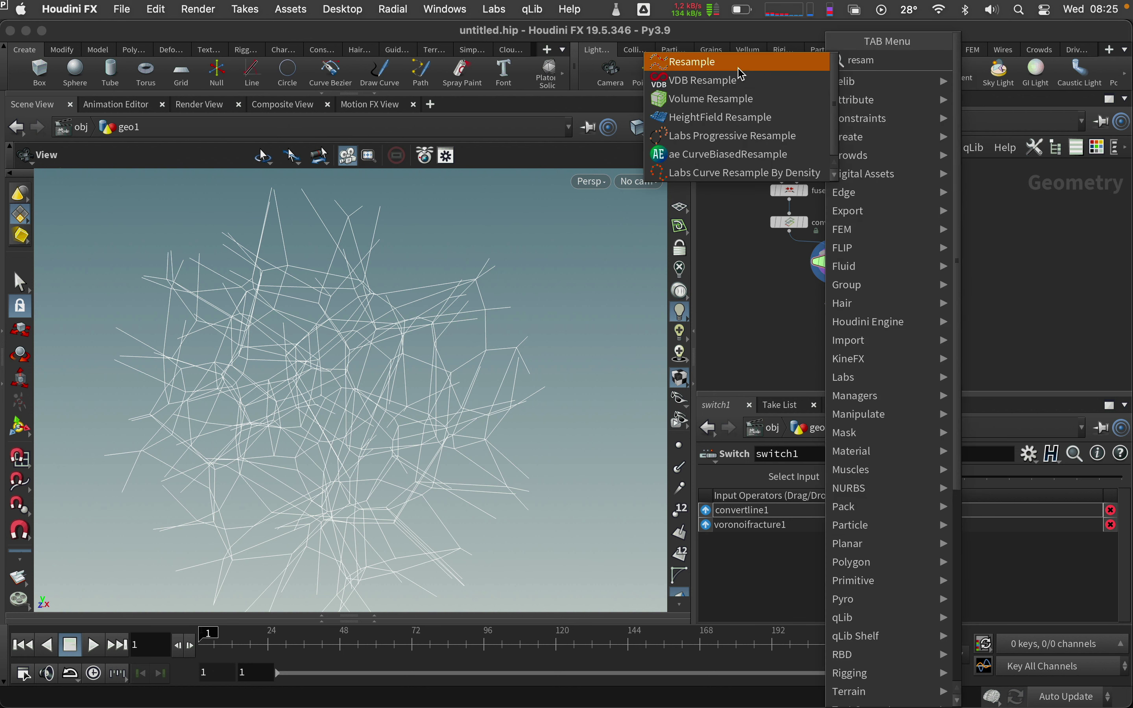
pyautogui.press('Return')
pyautogui.click(826, 306)
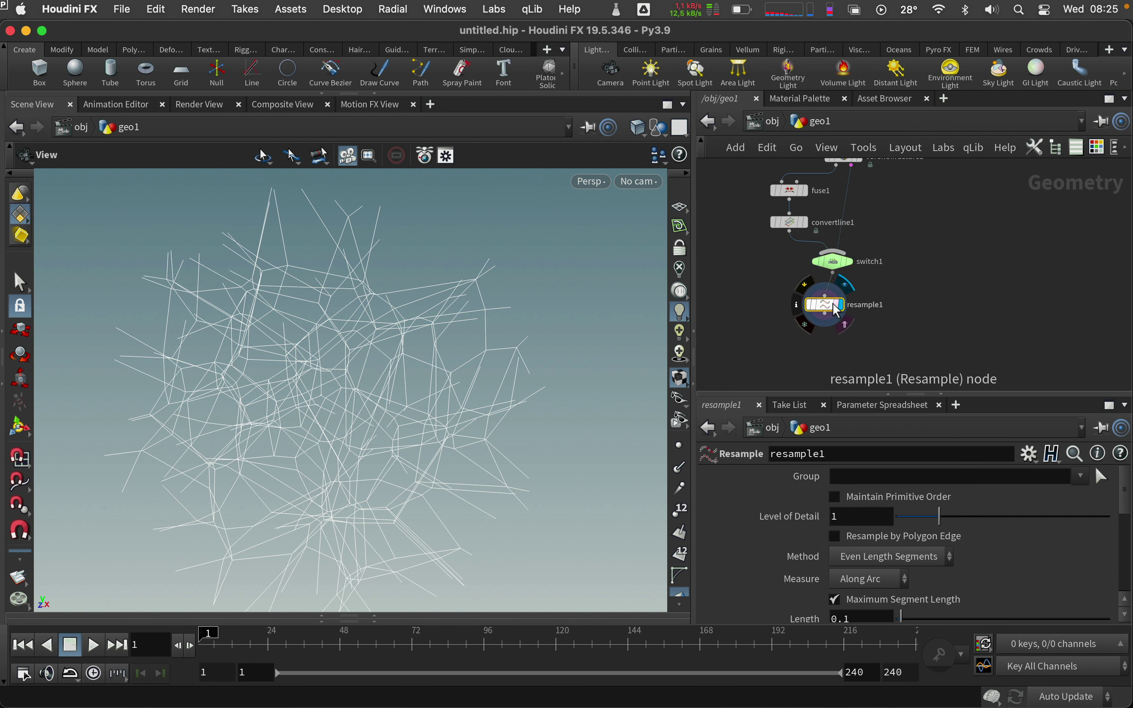
pyautogui.moveTo(829, 309); pyautogui.dragTo(838, 309)
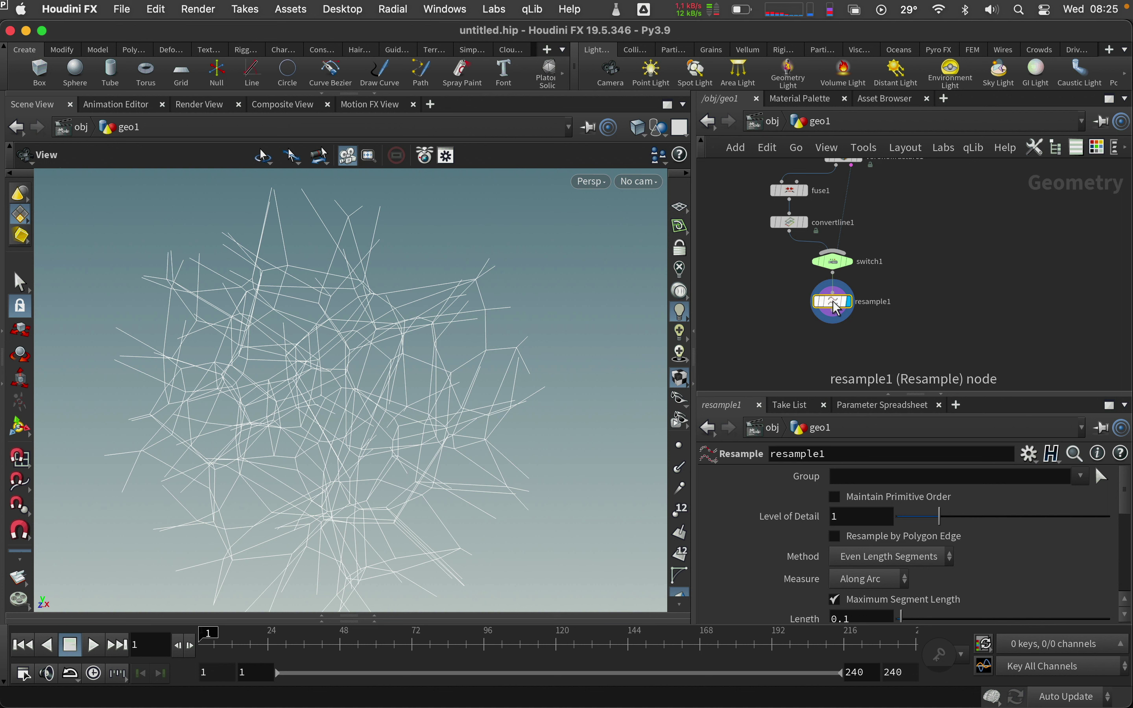
pyautogui.click(682, 446)
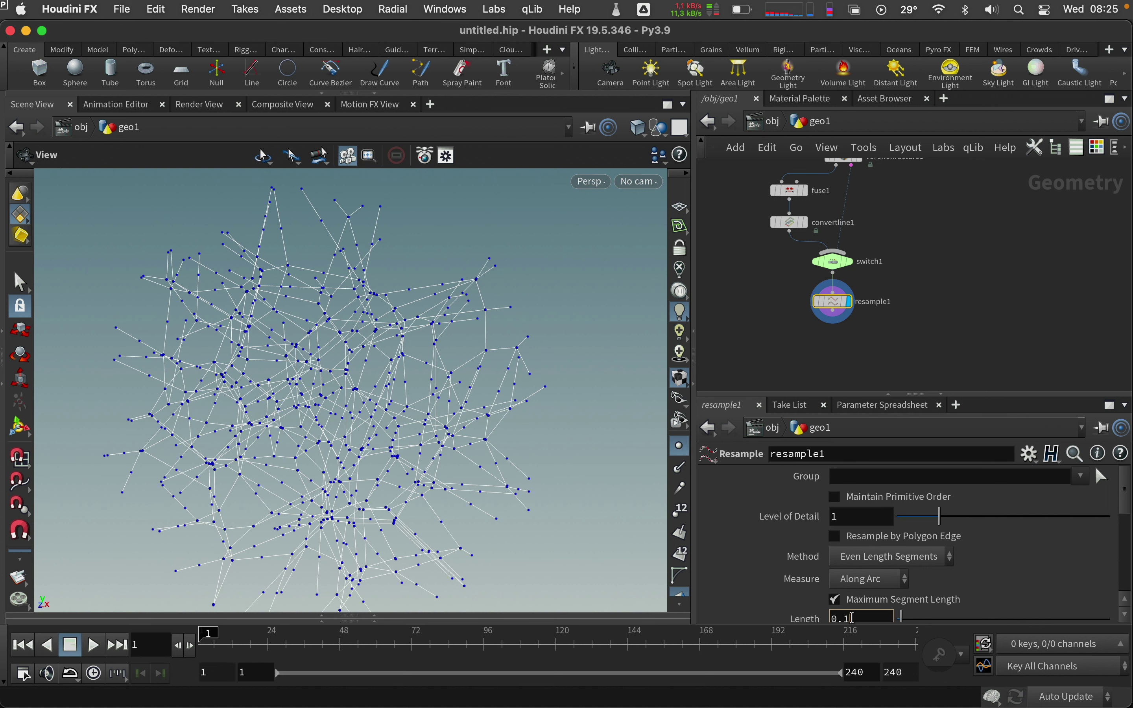
pyautogui.write('0')
pyautogui.press('Return')
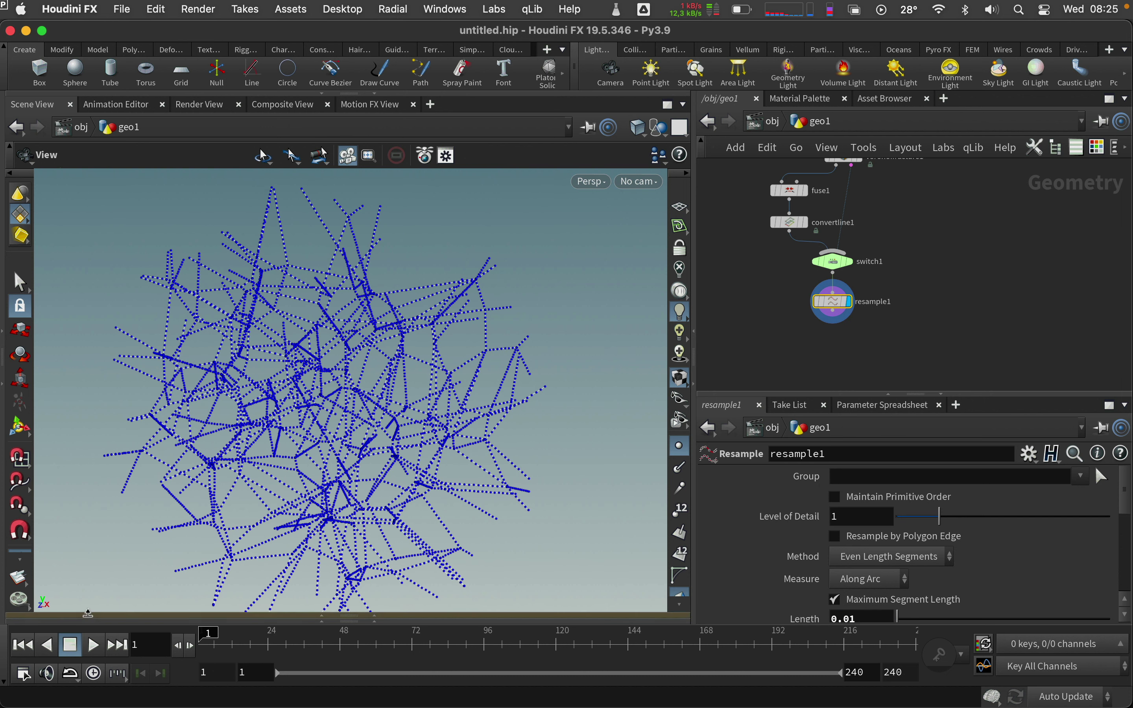
pyautogui.click(5, 684)
pyautogui.click(833, 338)
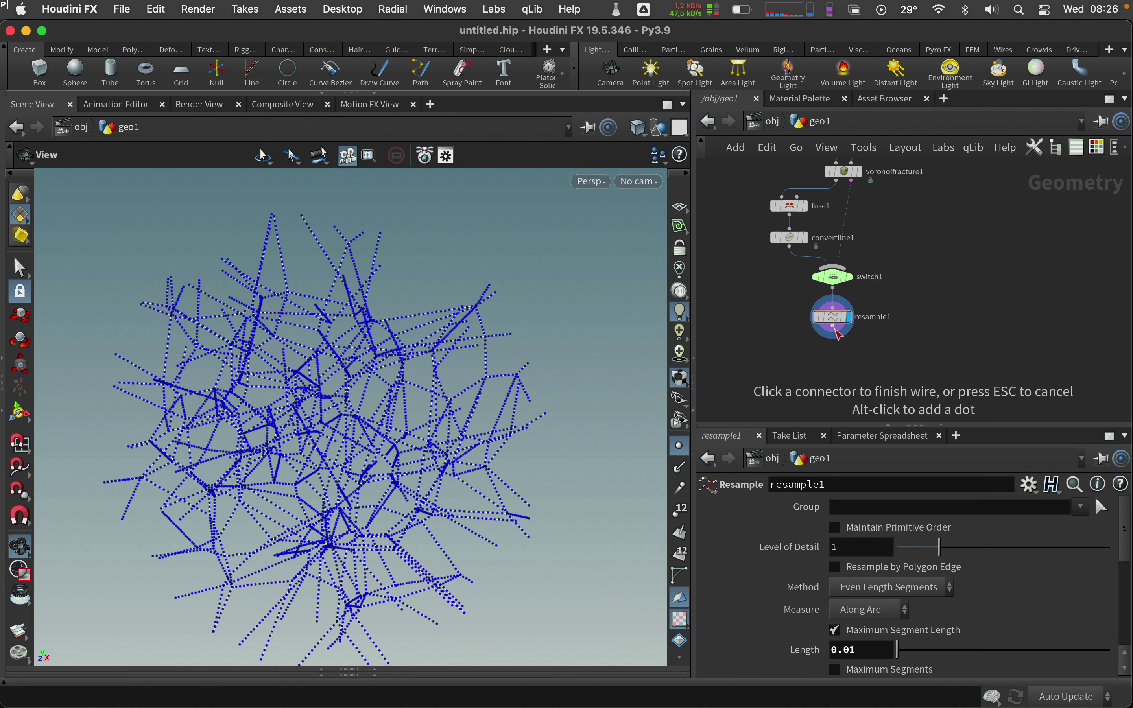
pyautogui.moveTo(833, 338); pyautogui.dragTo(833, 363)
# Add a Mountain noise node fed by resample1 and display its result
pyautogui.press('Tab')
pyautogui.write('mou')
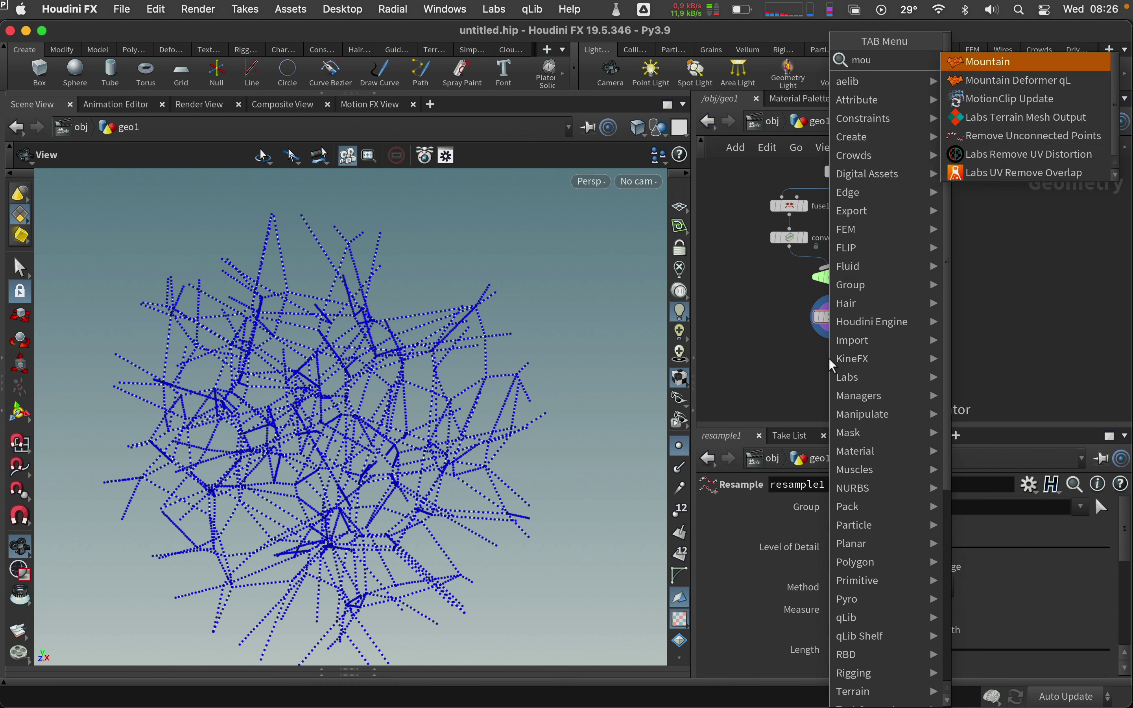
pyautogui.write('nt')
pyautogui.click(989, 68)
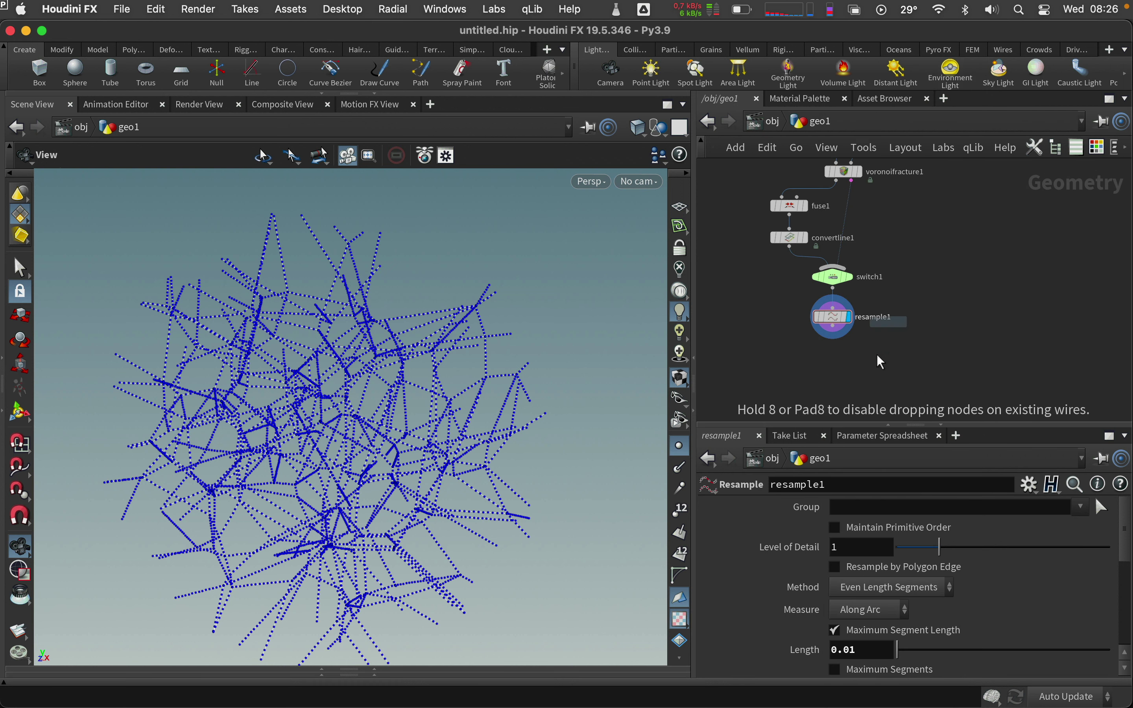
pyautogui.click(831, 387)
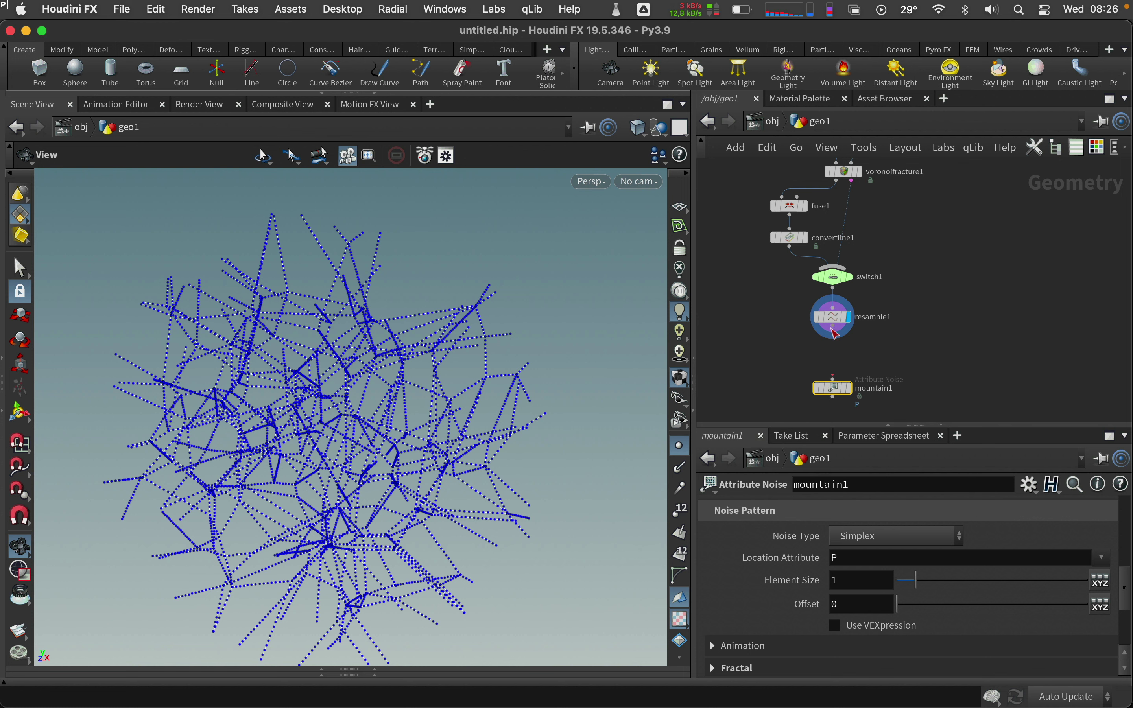
pyautogui.moveTo(833, 339); pyautogui.dragTo(833, 377)
pyautogui.click(852, 389)
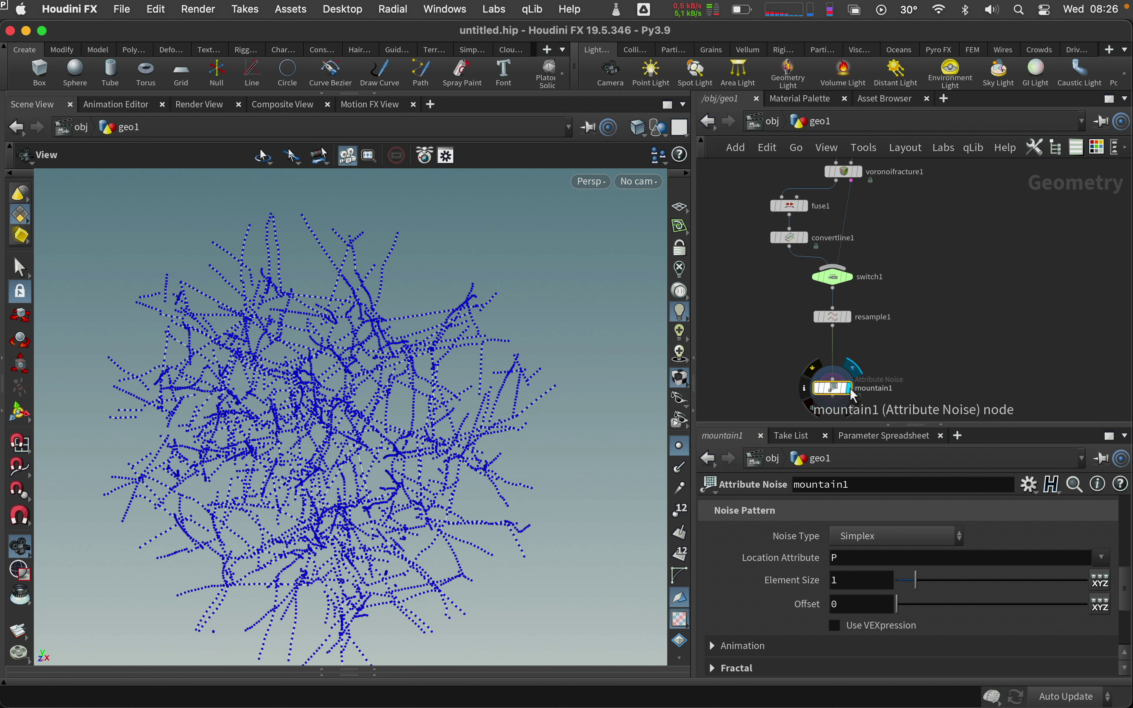
# Insert fuse2 between resample1 and the Mountain noise node
pyautogui.press('Tab')
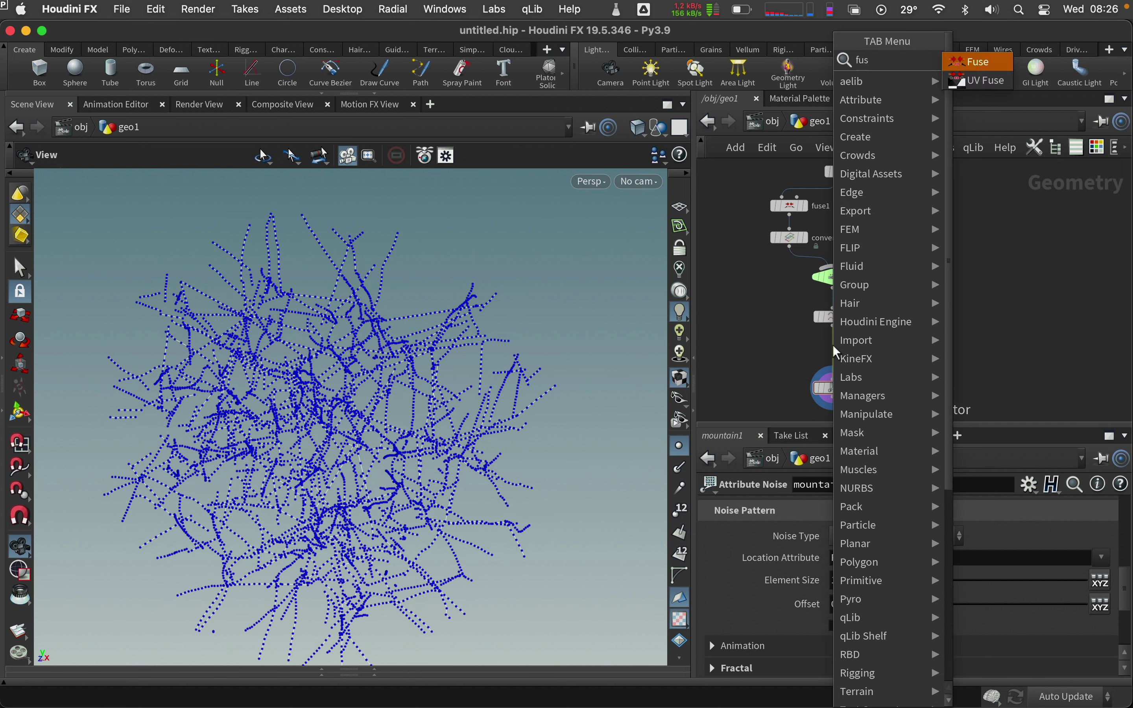
pyautogui.write('fuse')
pyautogui.press('Return')
pyautogui.click(834, 354)
pyautogui.scroll(-3, 904, 384)
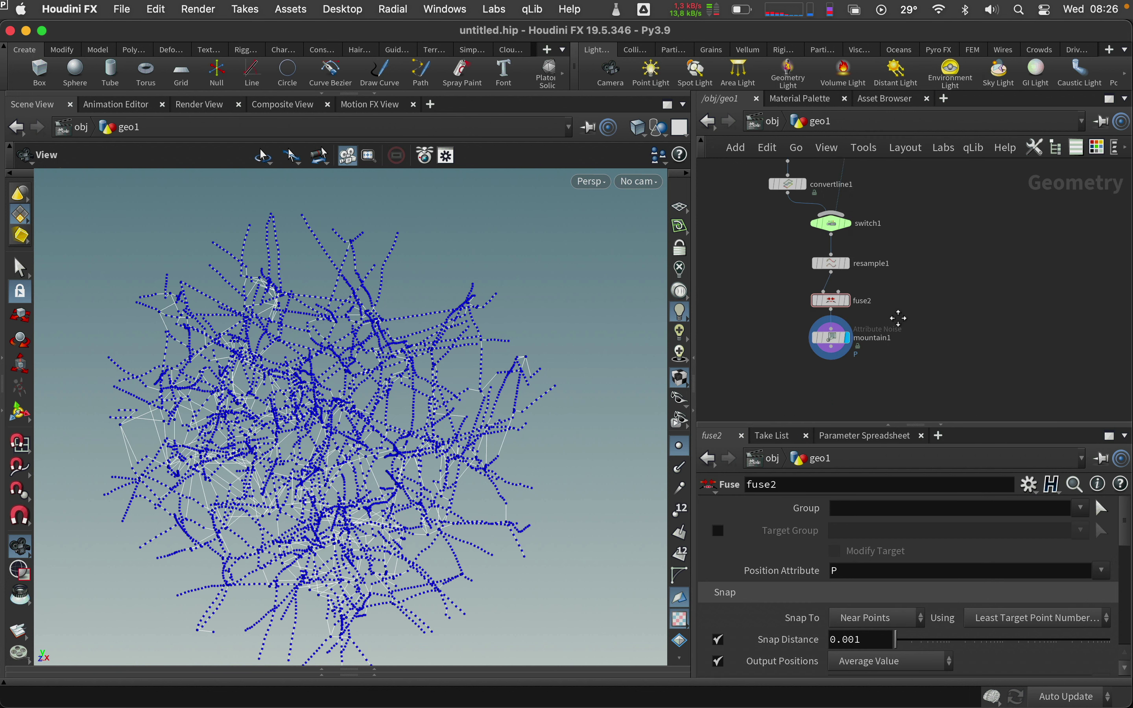
pyautogui.click(836, 331)
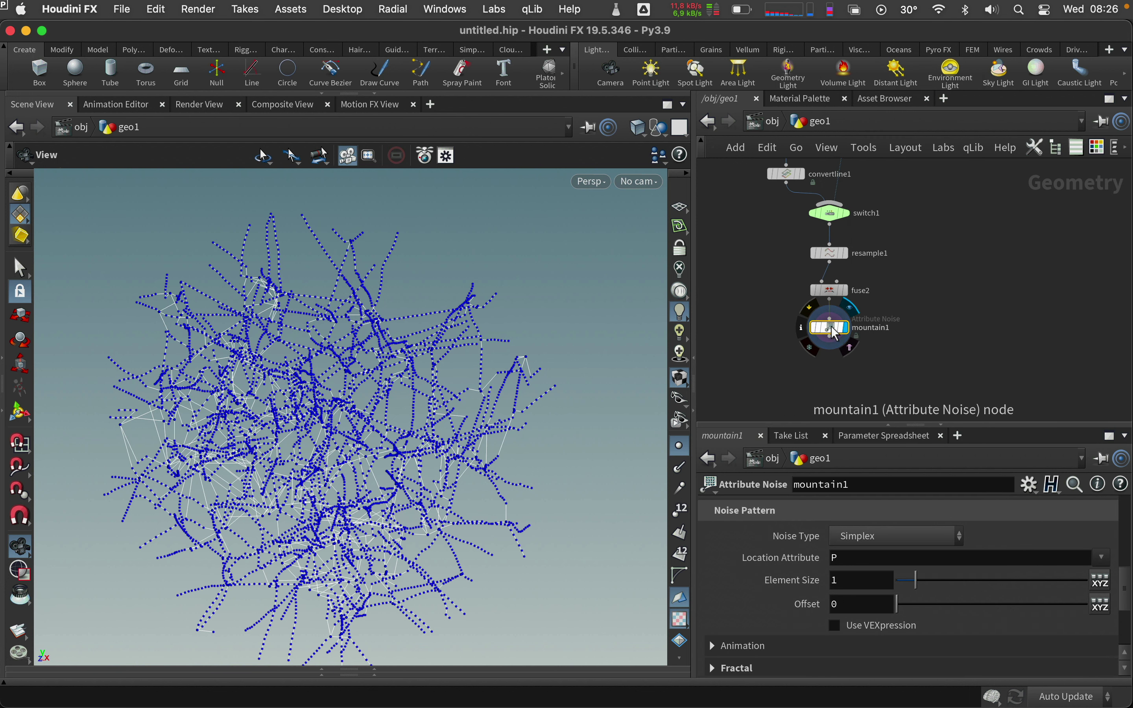
# Set noise Element Size to 0.1 and turn off Noise Along Vector
pyautogui.doubleClick(838, 581)
pyautogui.write('0.')
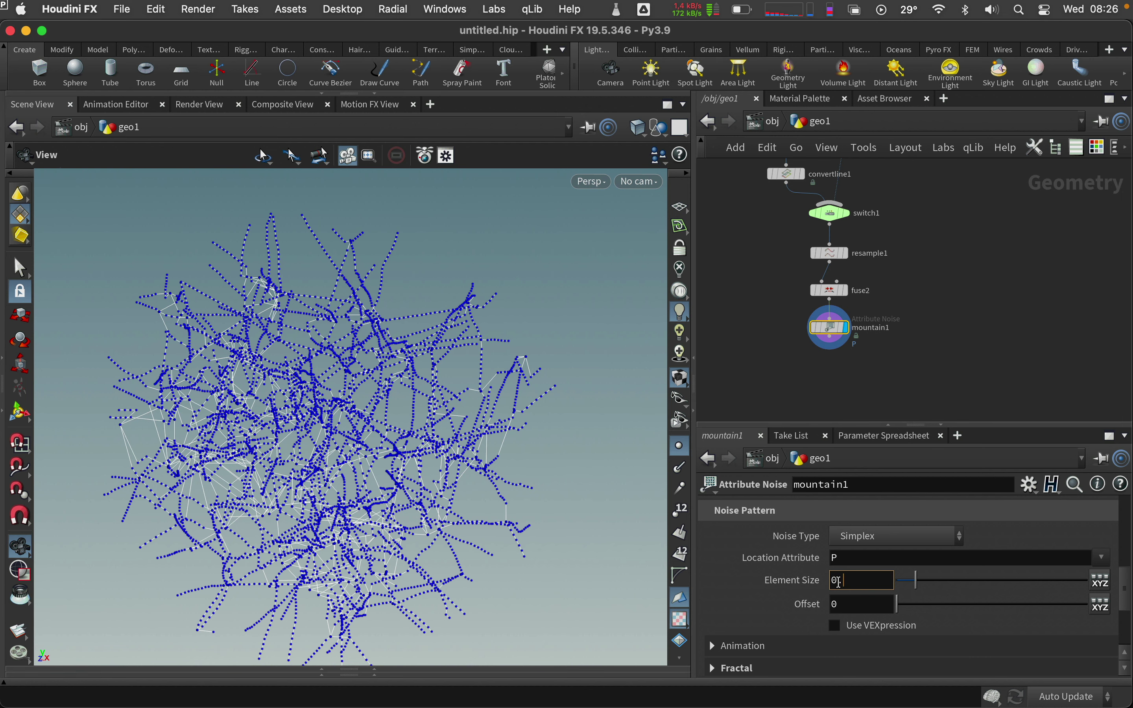
pyautogui.write('1')
pyautogui.press('Return')
pyautogui.moveTo(1127, 593)
pyautogui.mouseDown()
pyautogui.moveTo(1128, 563)
pyautogui.moveTo(1099, 548)
pyautogui.mouseUp()
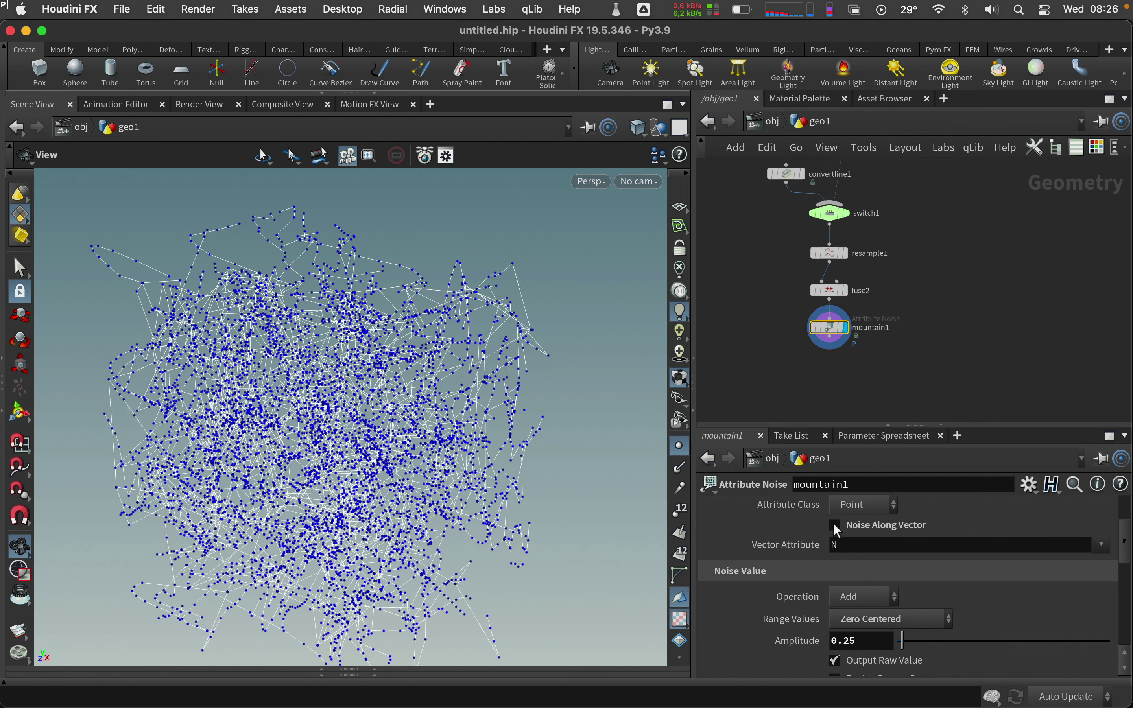
pyautogui.click(836, 525)
# Set the noise Amplitude to 0.03 and hide the point markers
pyautogui.doubleClick(839, 622)
pyautogui.write('1')
pyautogui.write('0.')
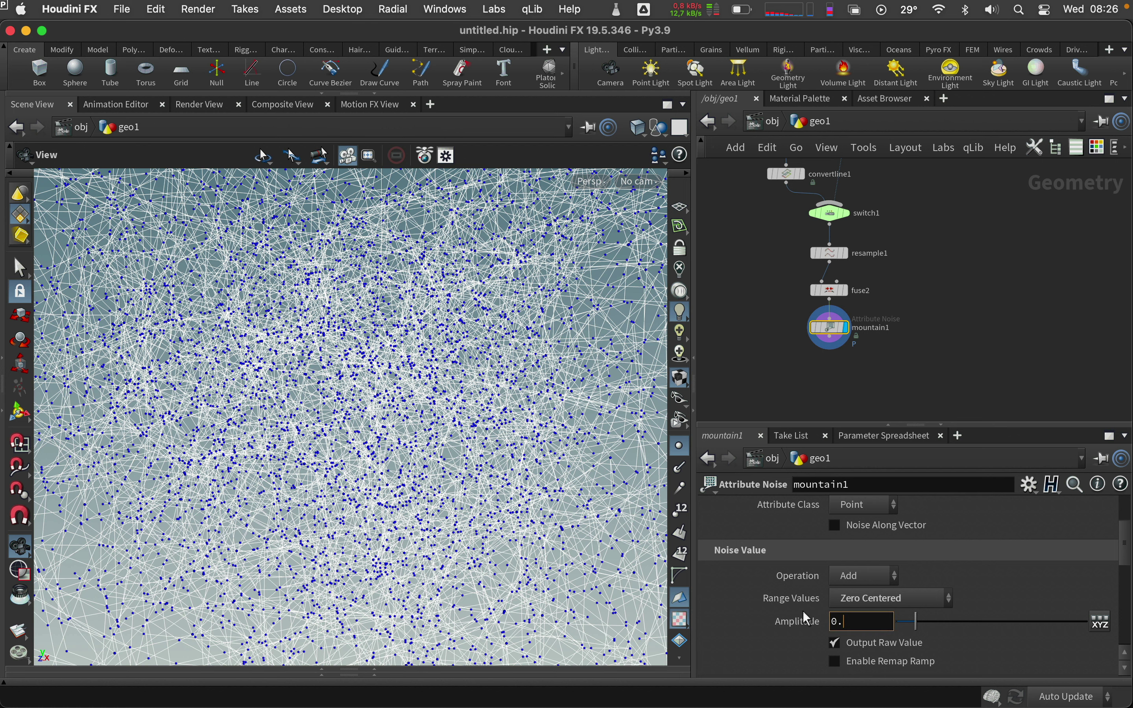
pyautogui.write('1')
pyautogui.press('Return')
pyautogui.press('BackSpace')
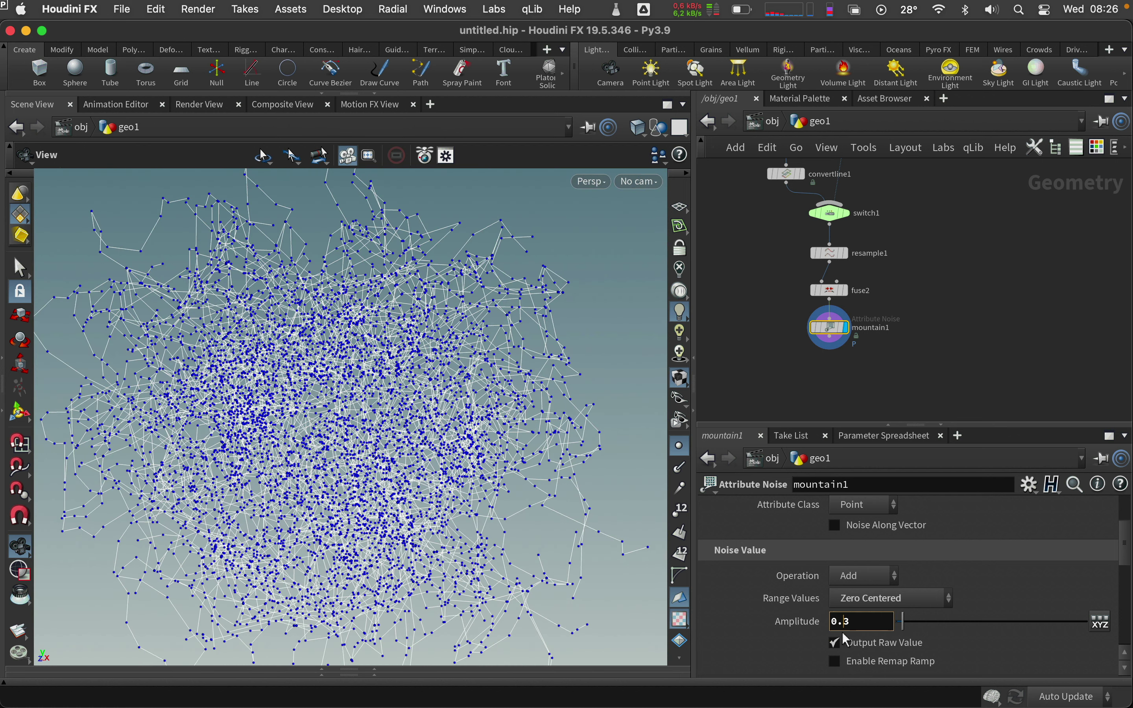
pyautogui.write('03')
pyautogui.press('Return')
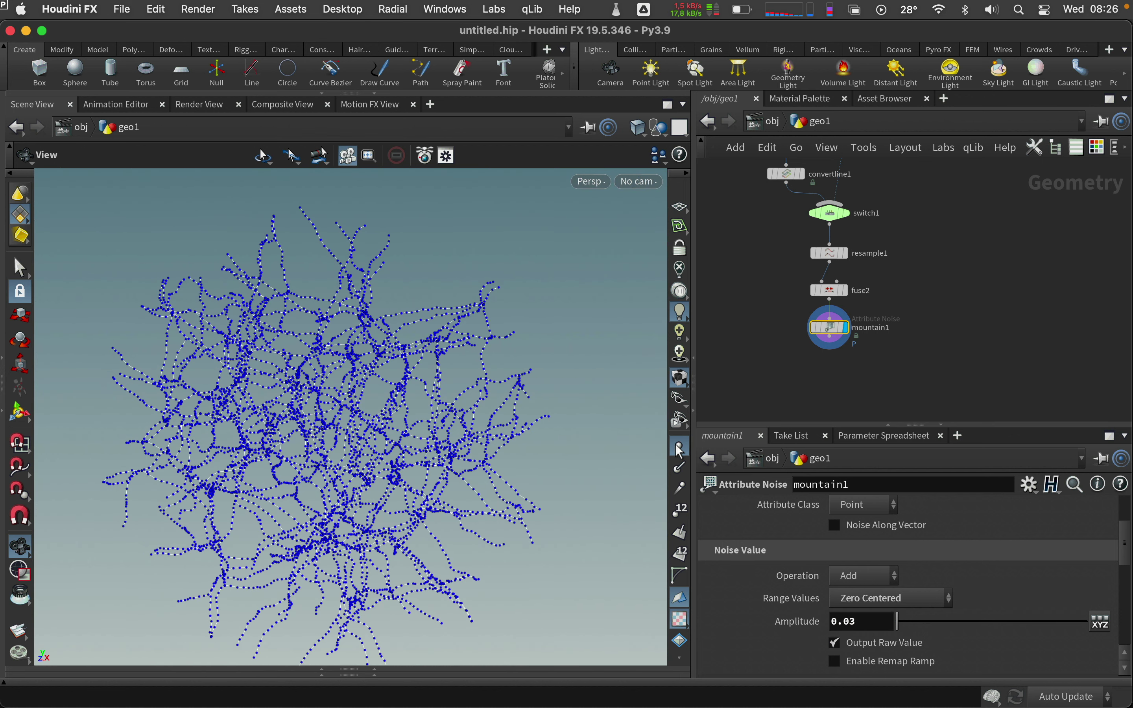
pyautogui.click(680, 450)
pyautogui.moveTo(524, 466)
pyautogui.mouseDown()
pyautogui.moveTo(436, 488)
pyautogui.moveTo(403, 473)
pyautogui.mouseUp()
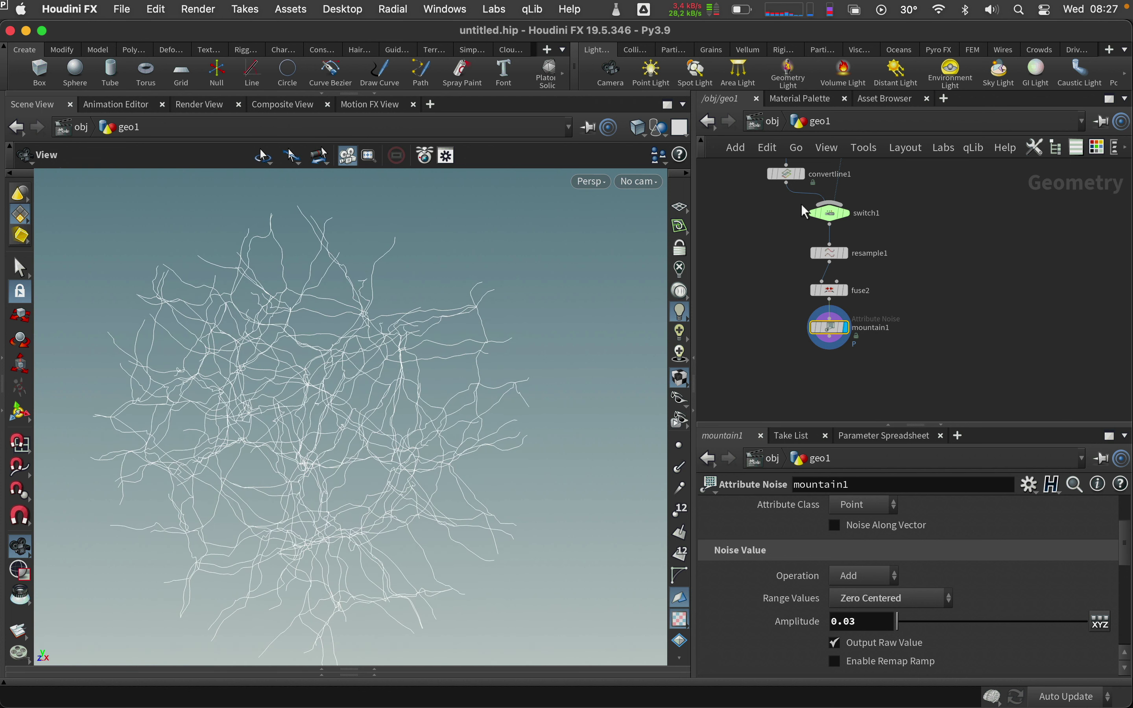
# Set switch1's Select Input back to 0 to pass the curve lines
pyautogui.click(842, 214)
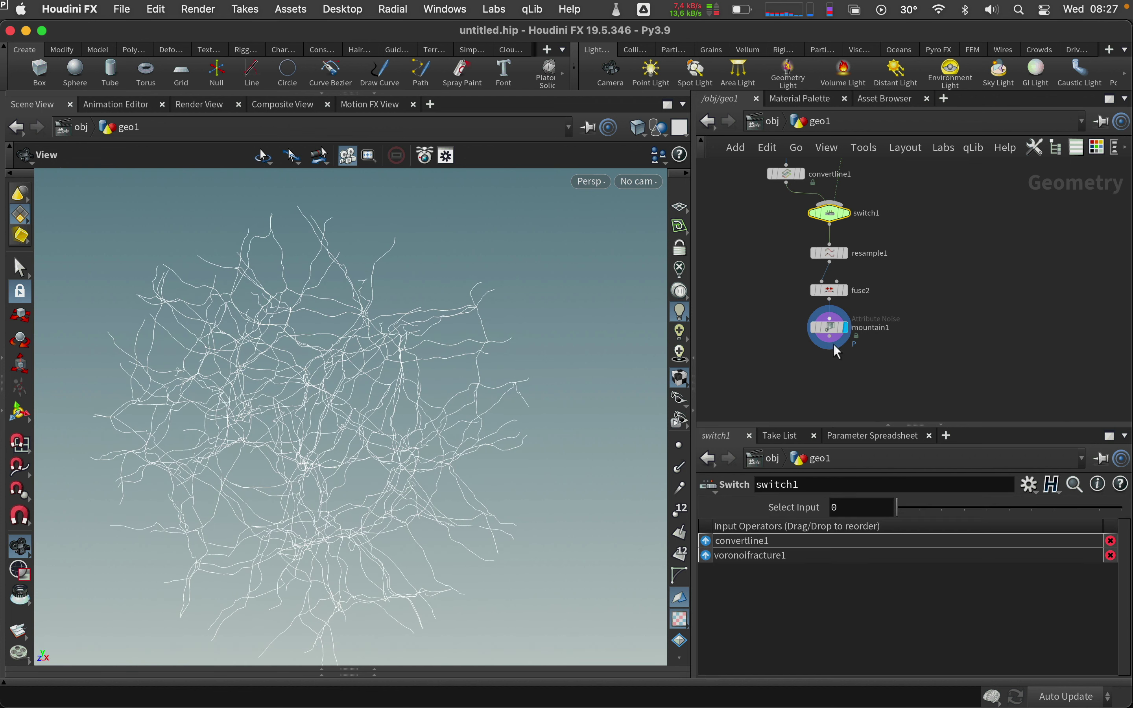
pyautogui.click(919, 509)
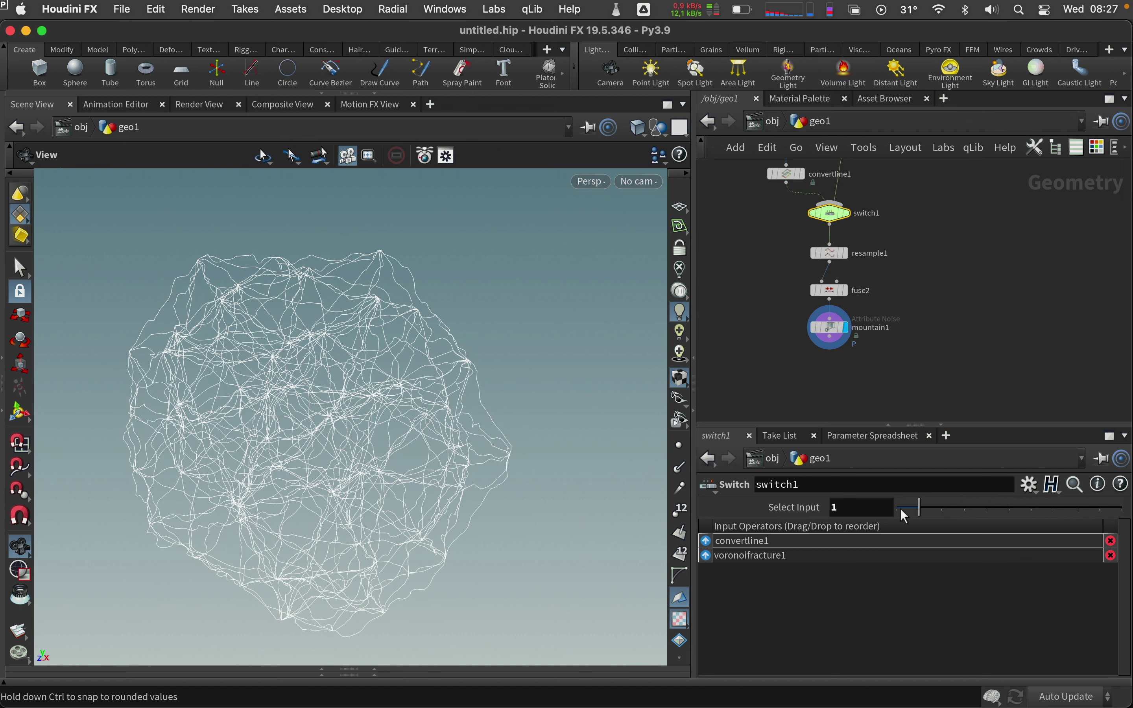
pyautogui.click(901, 510)
pyautogui.scroll(-2, 829, 327)
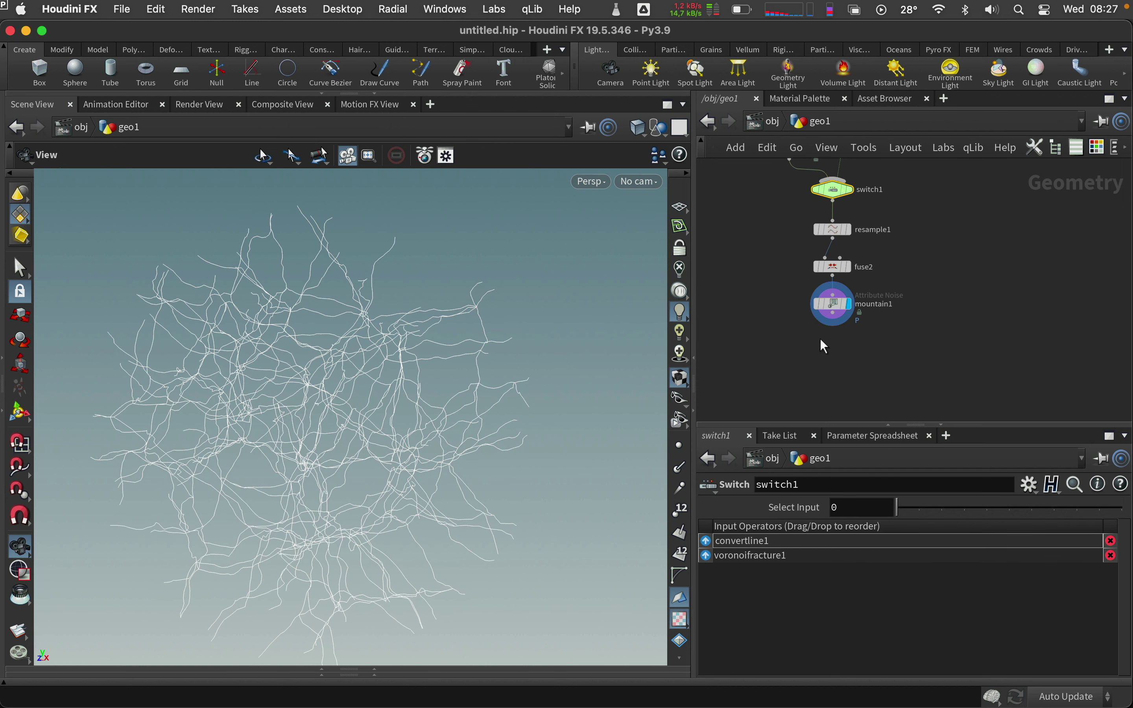
# Add sweep1 after mountain1 as a Round Tube with radius 0.01
pyautogui.click(832, 313)
pyautogui.press('Tab')
pyautogui.write('swee')
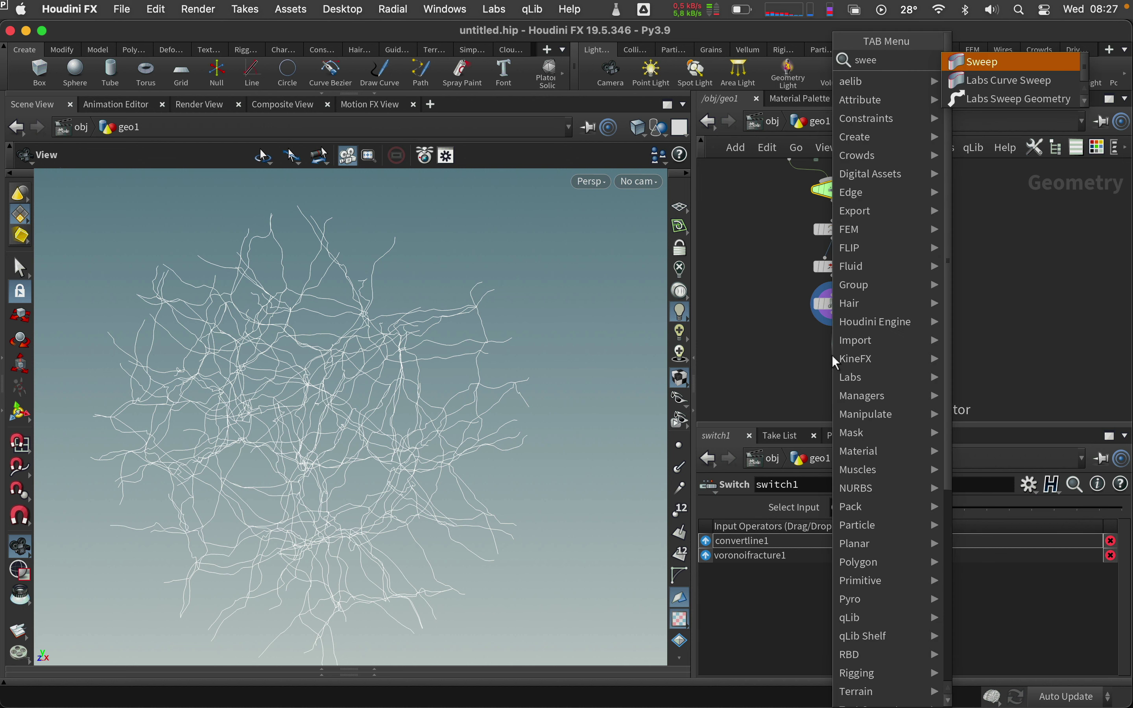
pyautogui.press('Return')
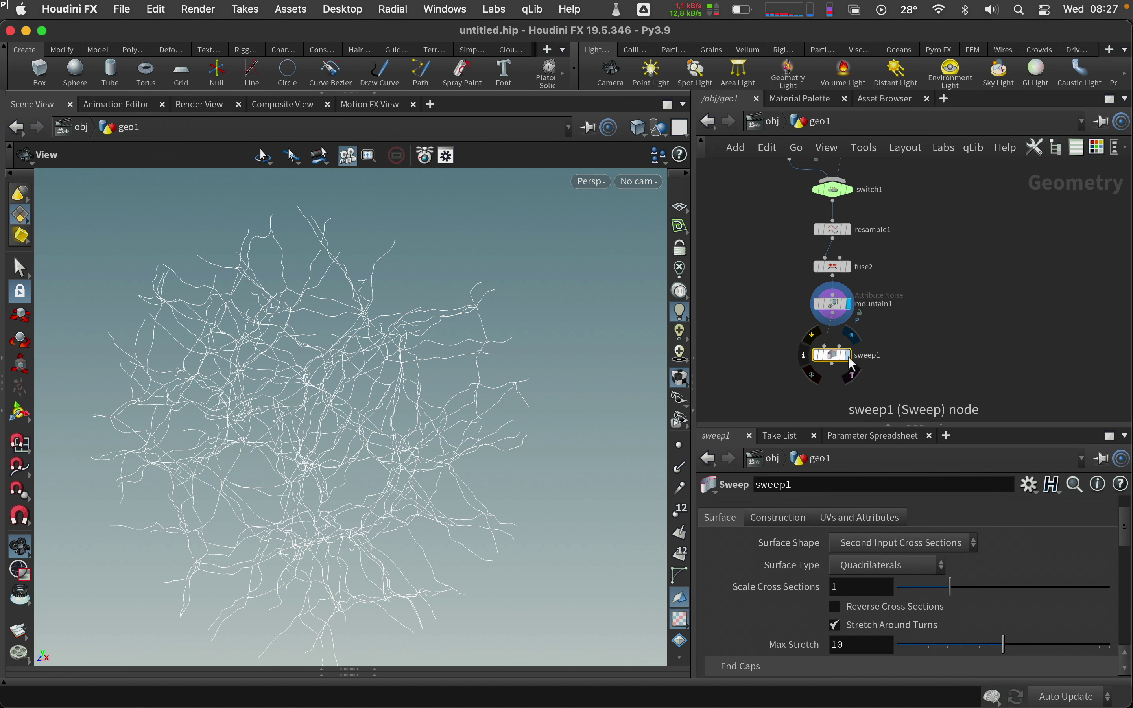
pyautogui.click(843, 355)
pyautogui.click(932, 543)
pyautogui.click(903, 582)
pyautogui.doubleClick(861, 607)
pyautogui.write('0.01')
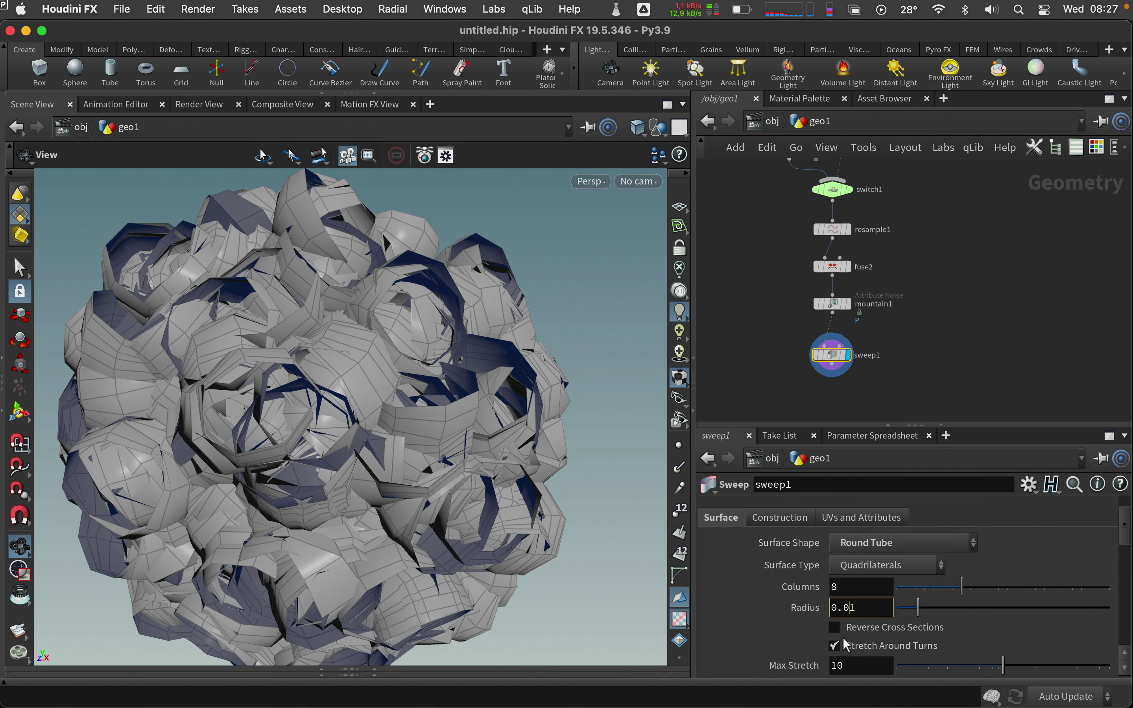
pyautogui.press('Return')
# Cap the tube ends with Single Polygon and thin the radius to 0.006
pyautogui.scroll(-2, 1126, 556)
pyautogui.scroll(-1, 1127, 556)
pyautogui.click(885, 612)
pyautogui.click(873, 650)
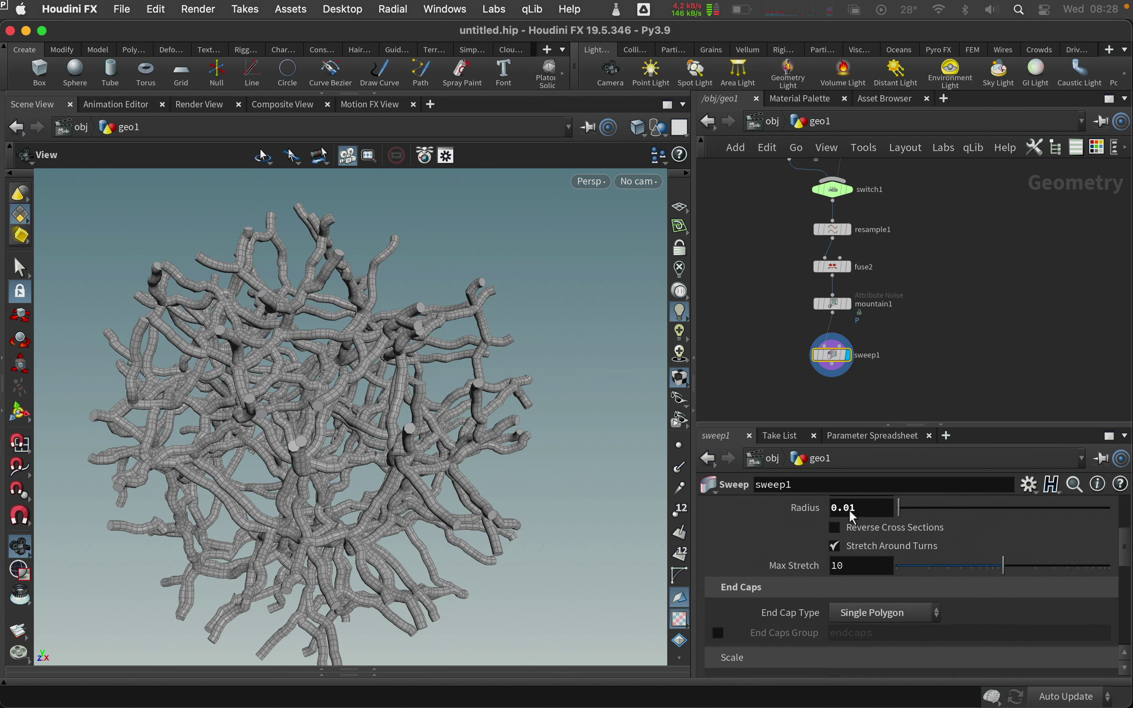
pyautogui.click(860, 508)
pyautogui.write('0.006')
pyautogui.press('Return')
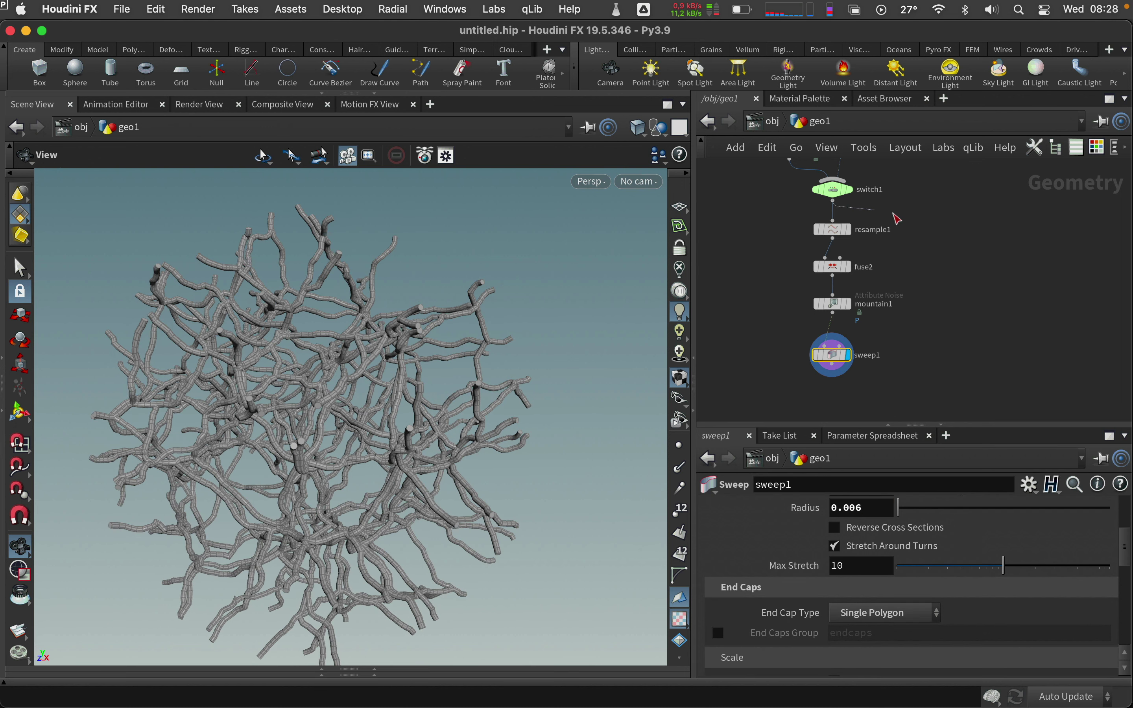
pyautogui.moveTo(833, 203); pyautogui.dragTo(933, 216)
# Add Attribute Create off switch1 creating integer point attribute 'node' with value 1
pyautogui.write('attri')
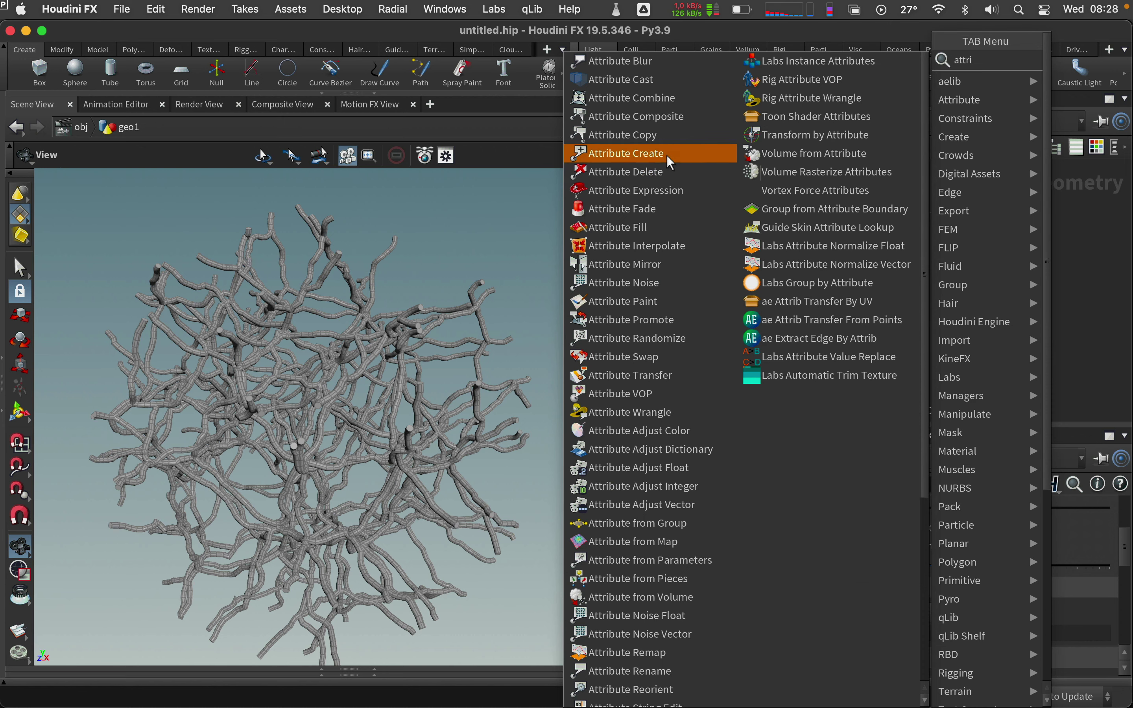
pyautogui.click(668, 155)
pyautogui.scroll(-2, 1126, 529)
pyautogui.scroll(1, 1128, 529)
pyautogui.doubleClick(919, 564)
pyautogui.write('node')
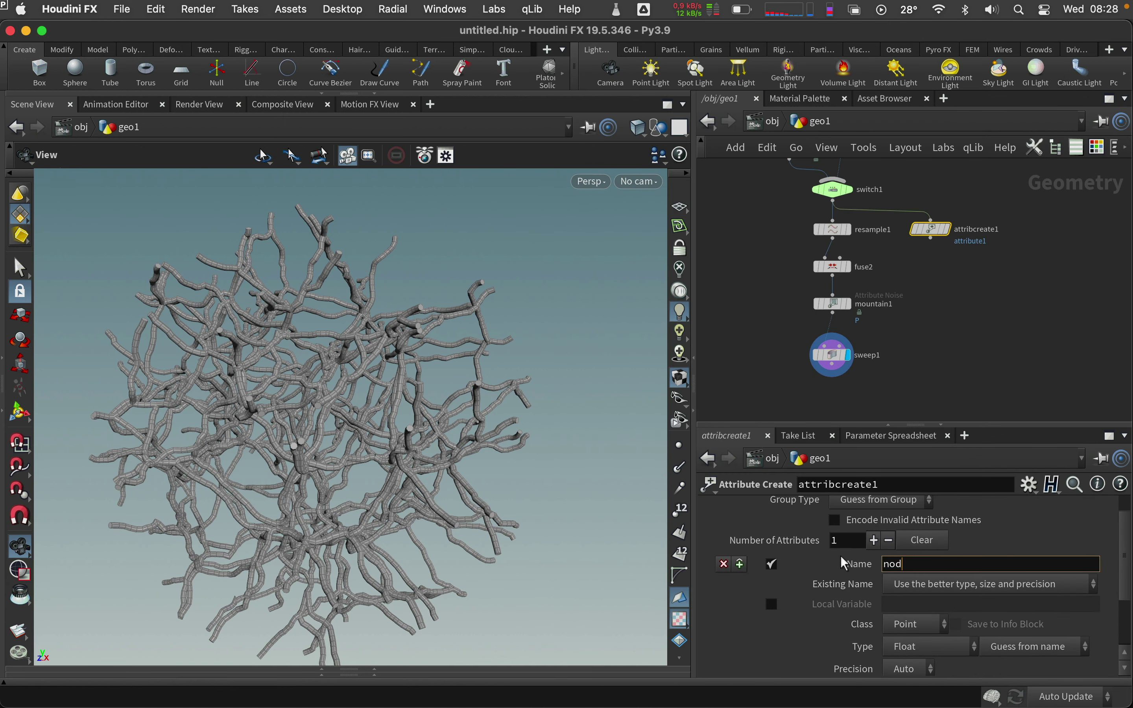
pyautogui.press('Return')
pyautogui.click(950, 231)
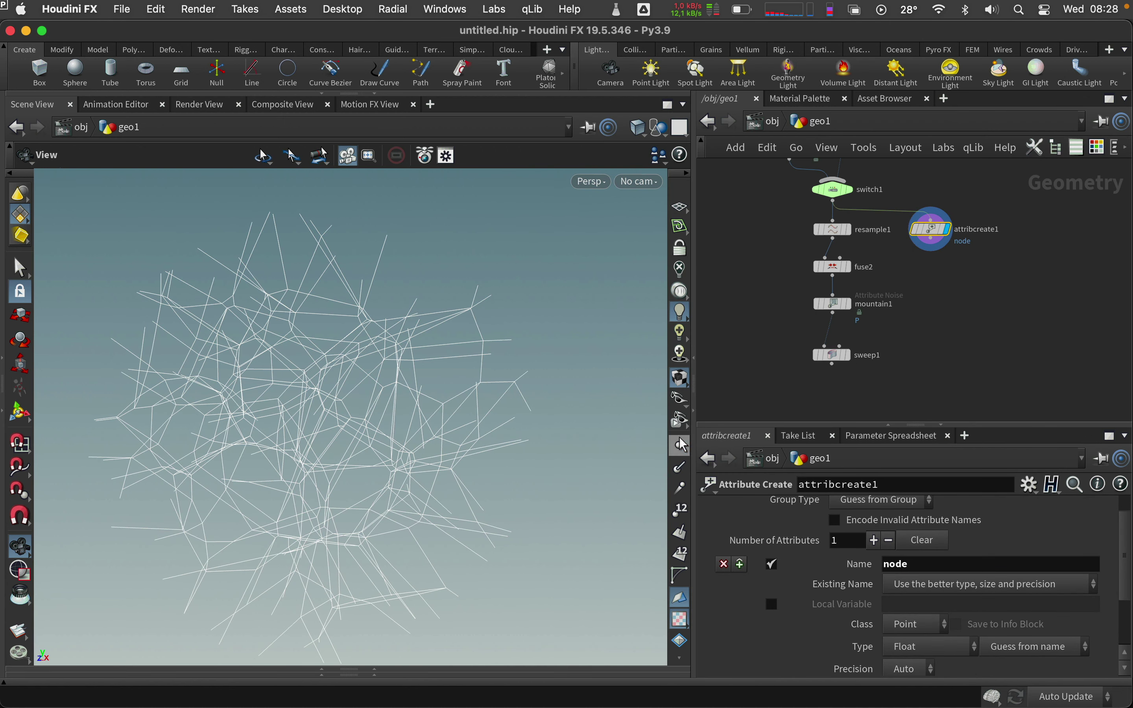
pyautogui.click(944, 655)
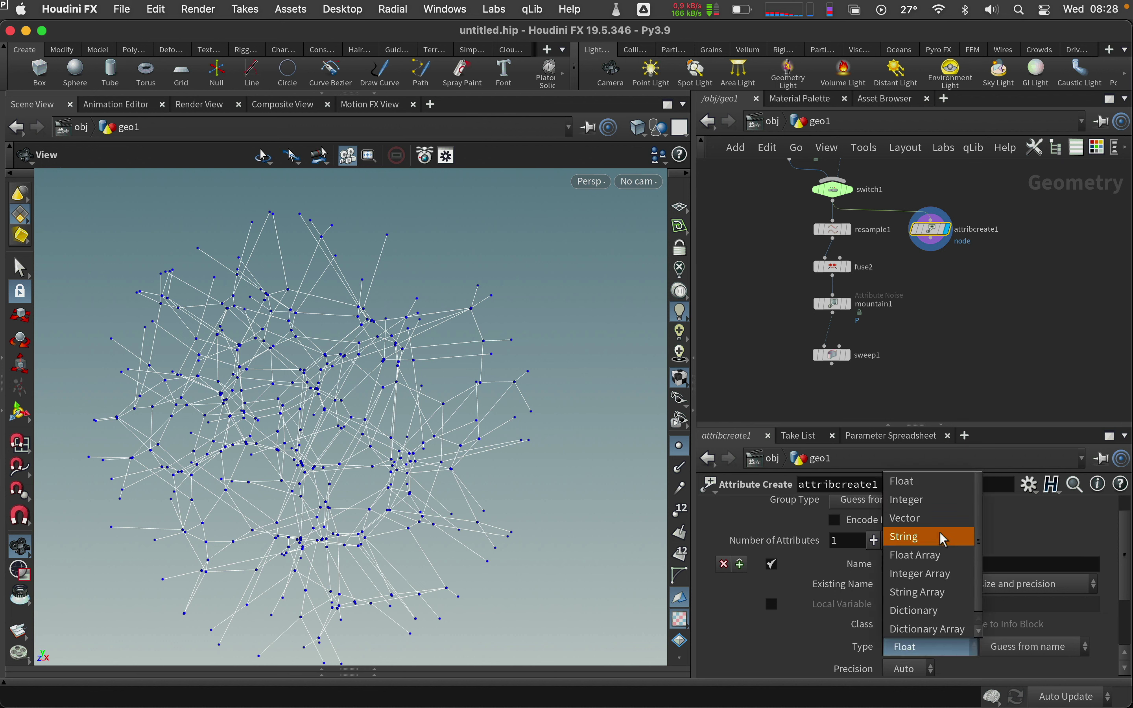
pyautogui.click(932, 499)
pyautogui.moveTo(1128, 584); pyautogui.dragTo(1116, 630)
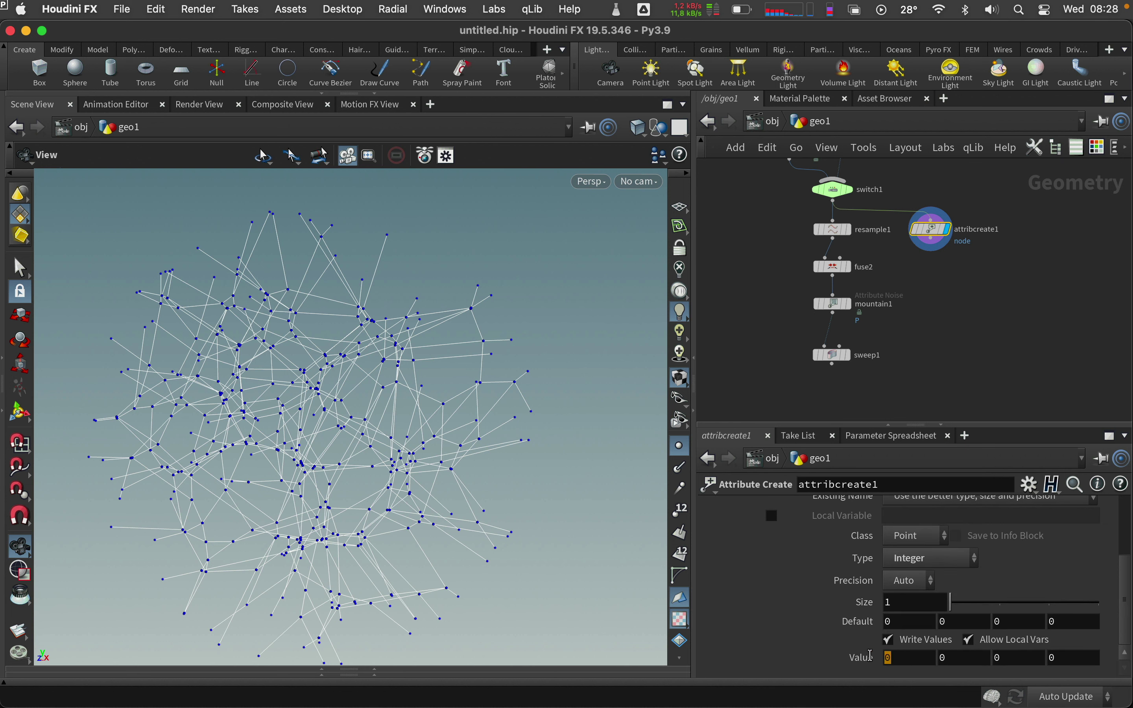
# Insert attribcreate2 (node = 0) above mountain1 and check both in the Geometry Spreadsheet
pyautogui.moveTo(904, 370); pyautogui.dragTo(832, 314)
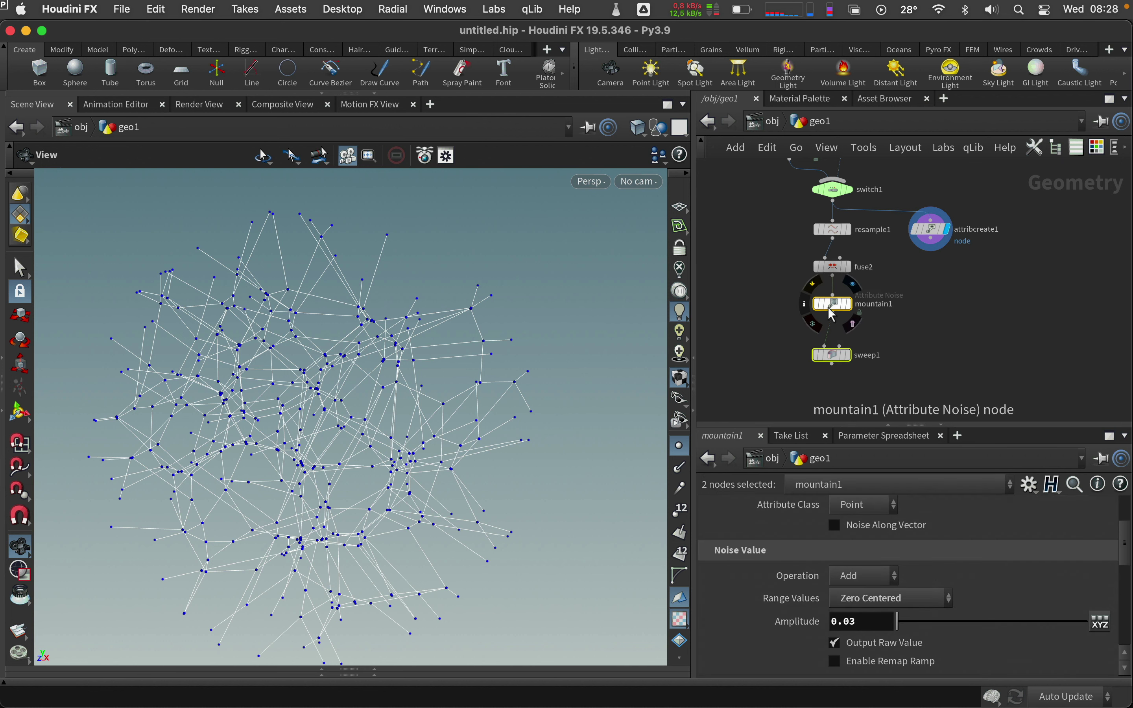
pyautogui.moveTo(929, 229); pyautogui.dragTo(841, 318)
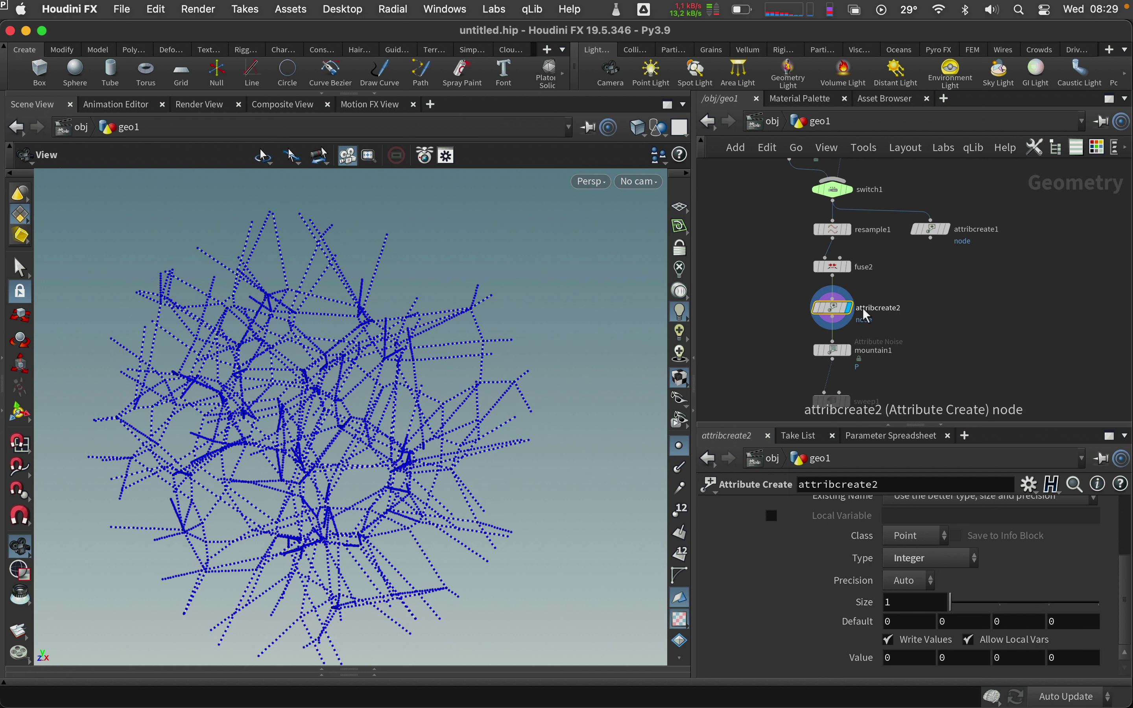
pyautogui.click(322, 665)
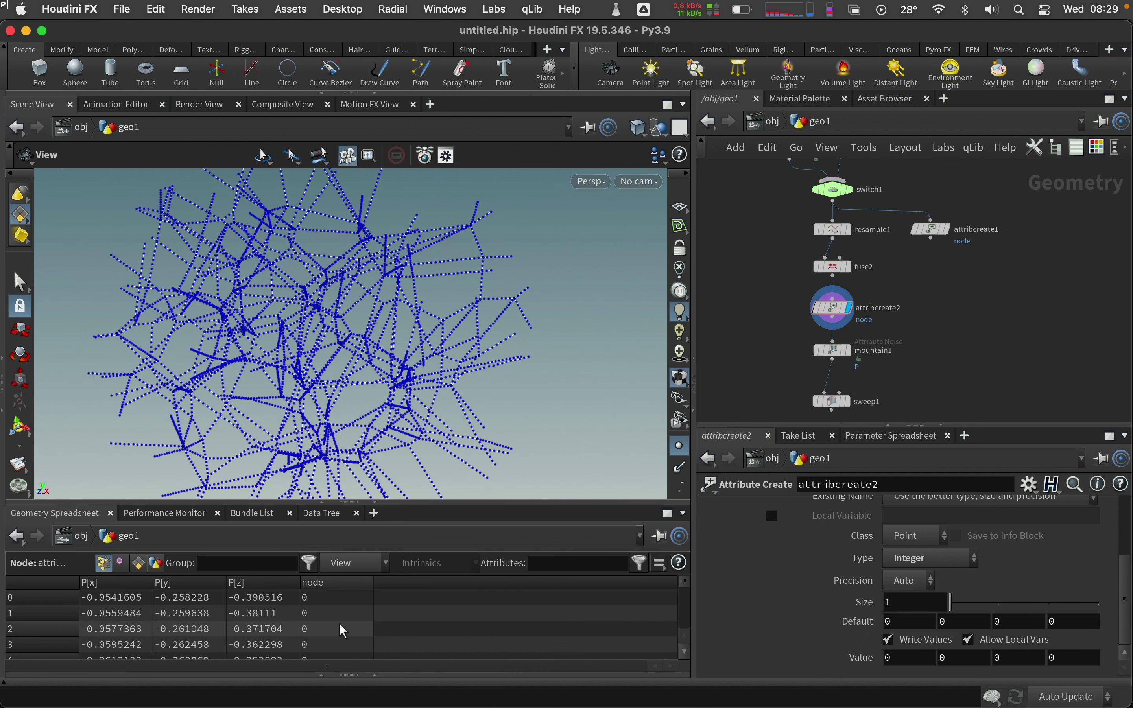
pyautogui.click(932, 229)
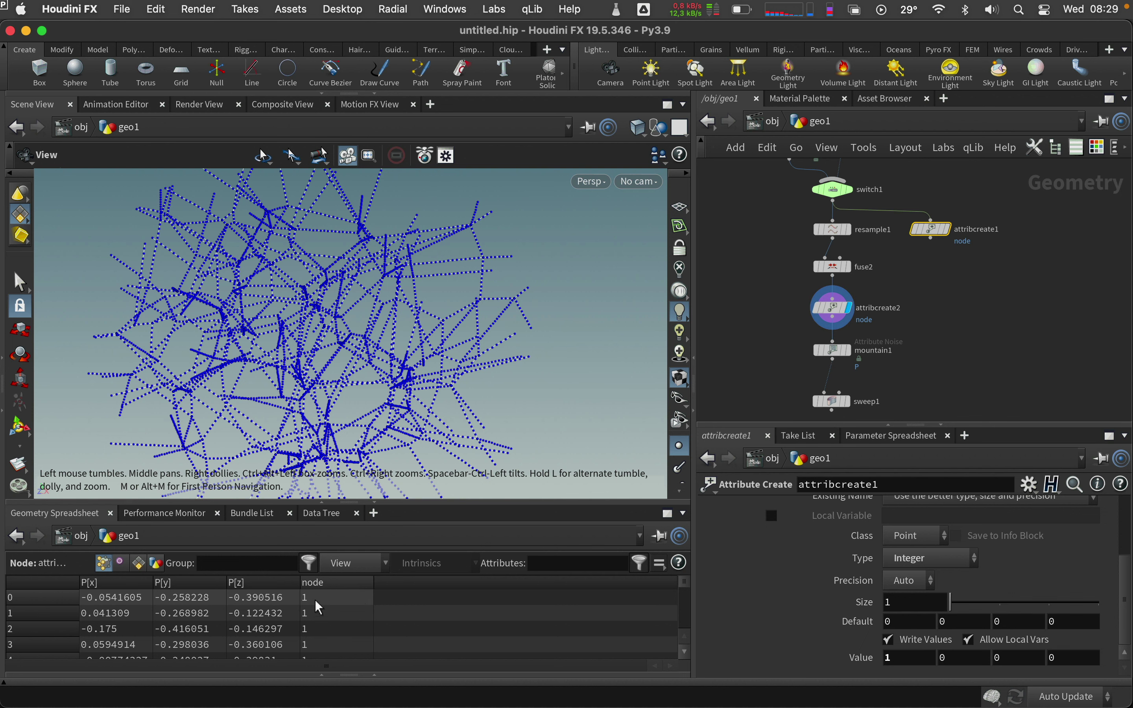
pyautogui.click(831, 309)
pyautogui.keyDown('shift'); pyautogui.moveTo(922, 224); pyautogui.dragTo(919, 216); pyautogui.keyUp('shift')
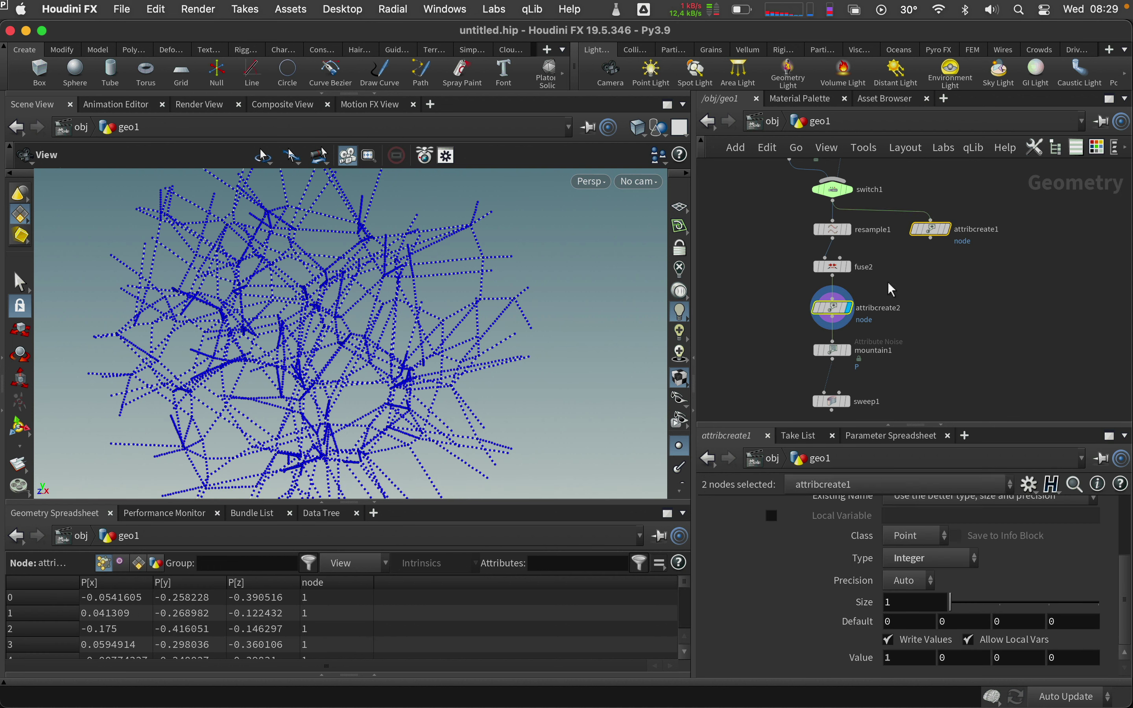
pyautogui.moveTo(833, 327); pyautogui.dragTo(948, 337)
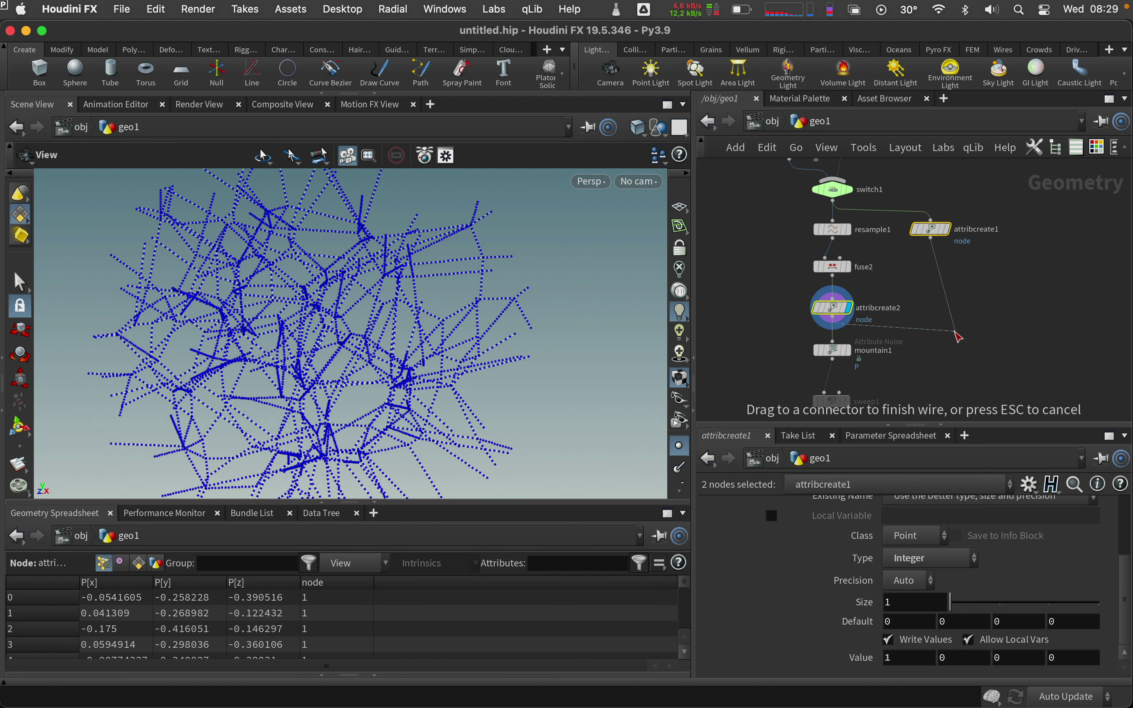
# Add attribtransfer1 from both attribute creates, transferring only the 'node' point attribute, no primitives
pyautogui.click(958, 337)
pyautogui.write('attrib')
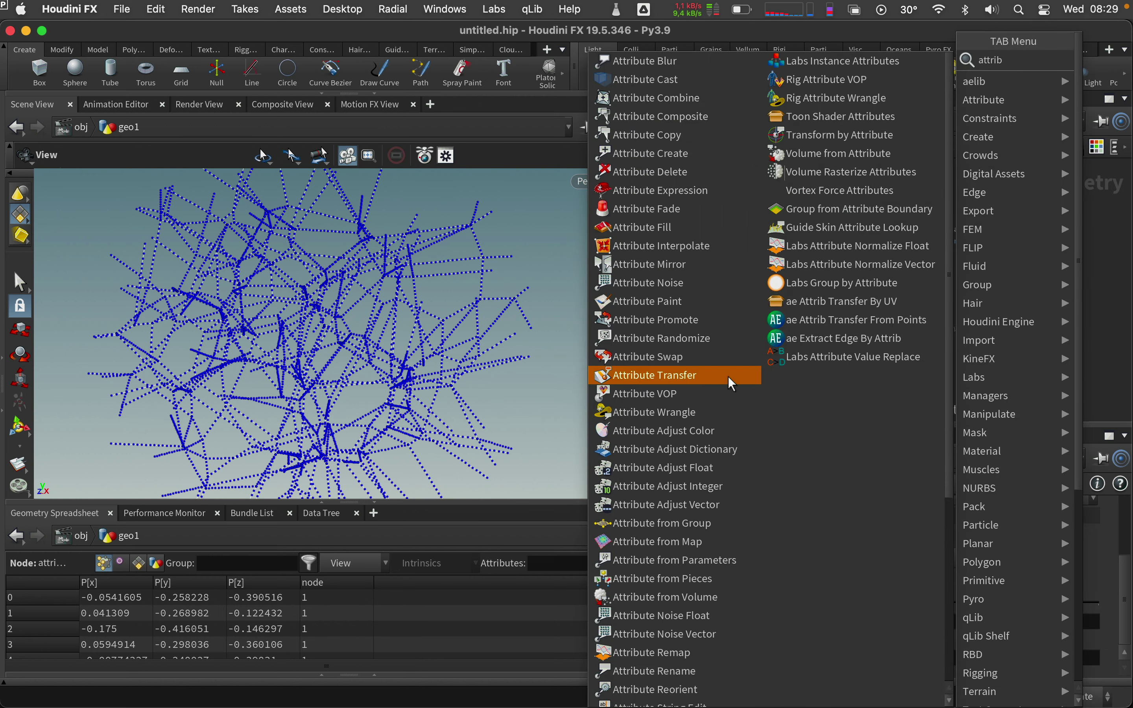
pyautogui.click(733, 377)
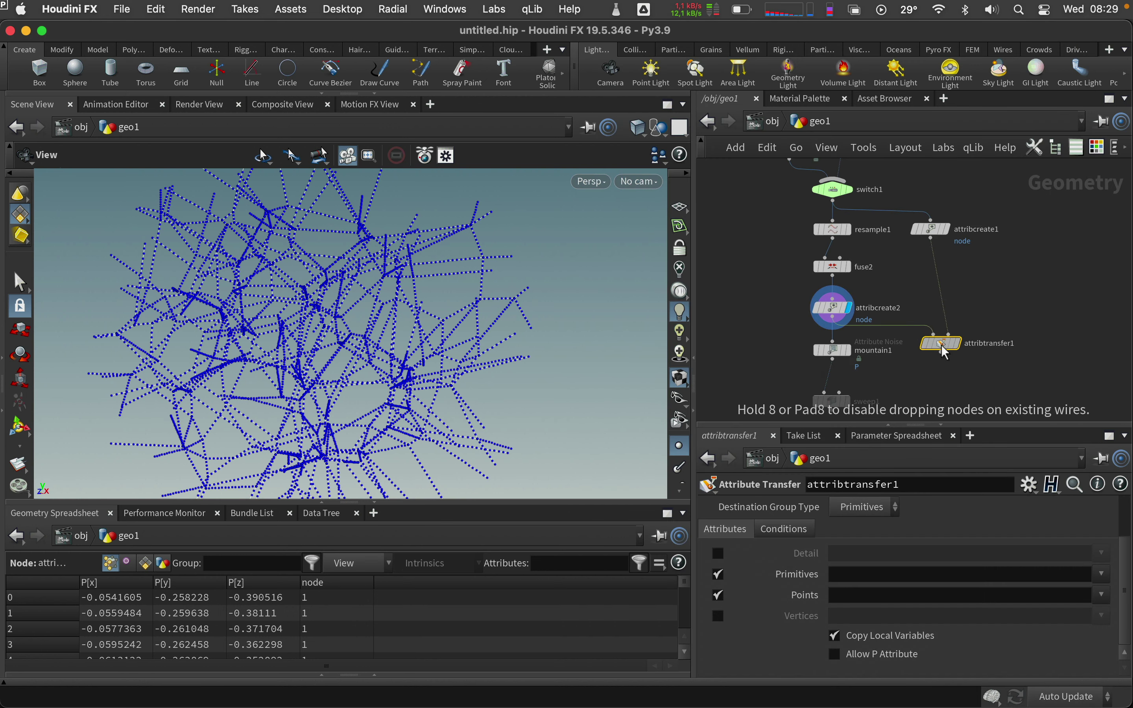
pyautogui.click(942, 357)
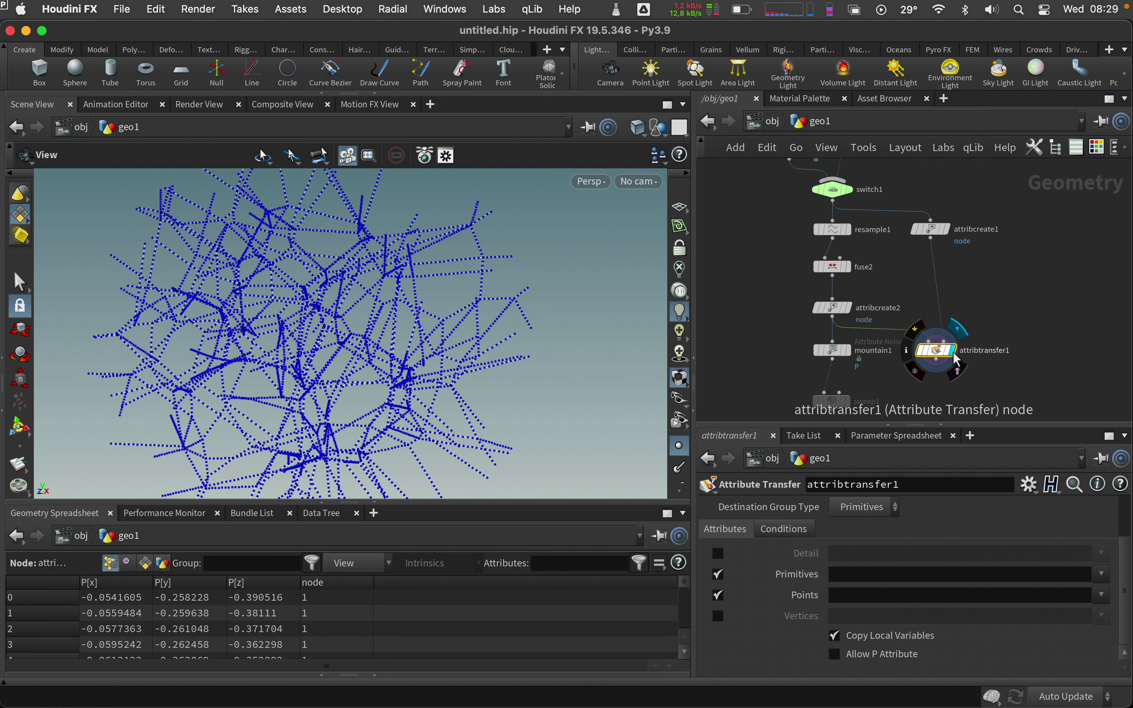
pyautogui.click(719, 573)
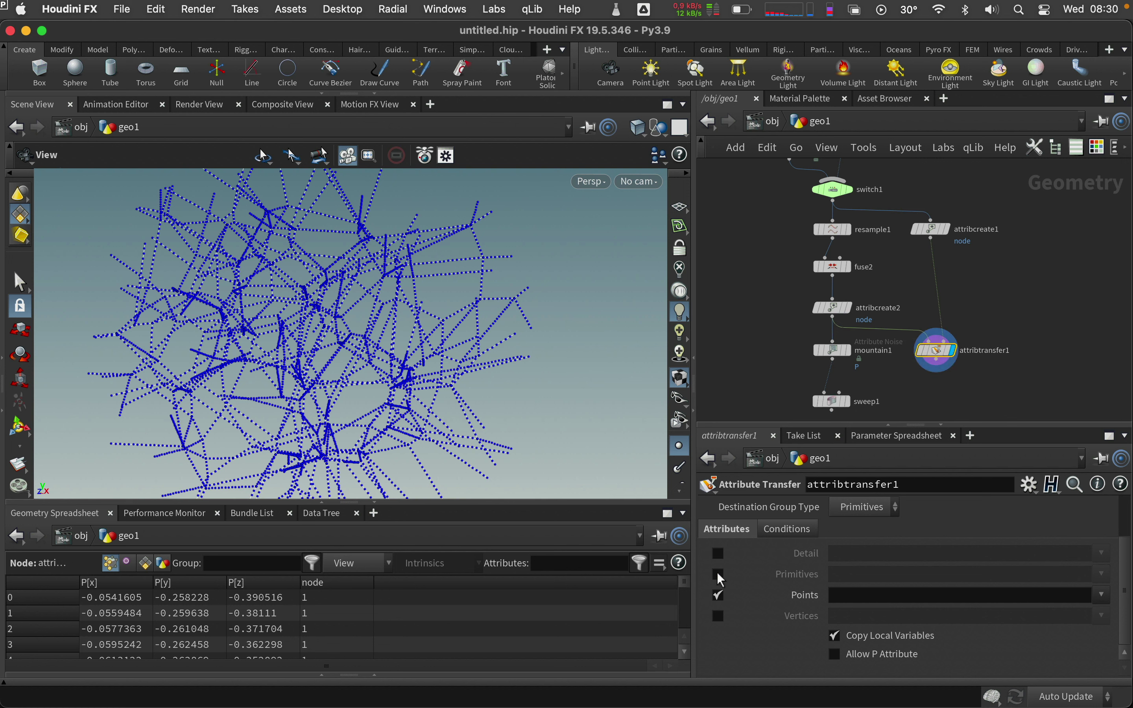
pyautogui.click(1101, 595)
pyautogui.click(1072, 635)
# Add a Color node after attribtransfer1
pyautogui.moveTo(1054, 368); pyautogui.dragTo(1052, 313, button='middle')
pyautogui.moveTo(936, 300); pyautogui.dragTo(933, 330)
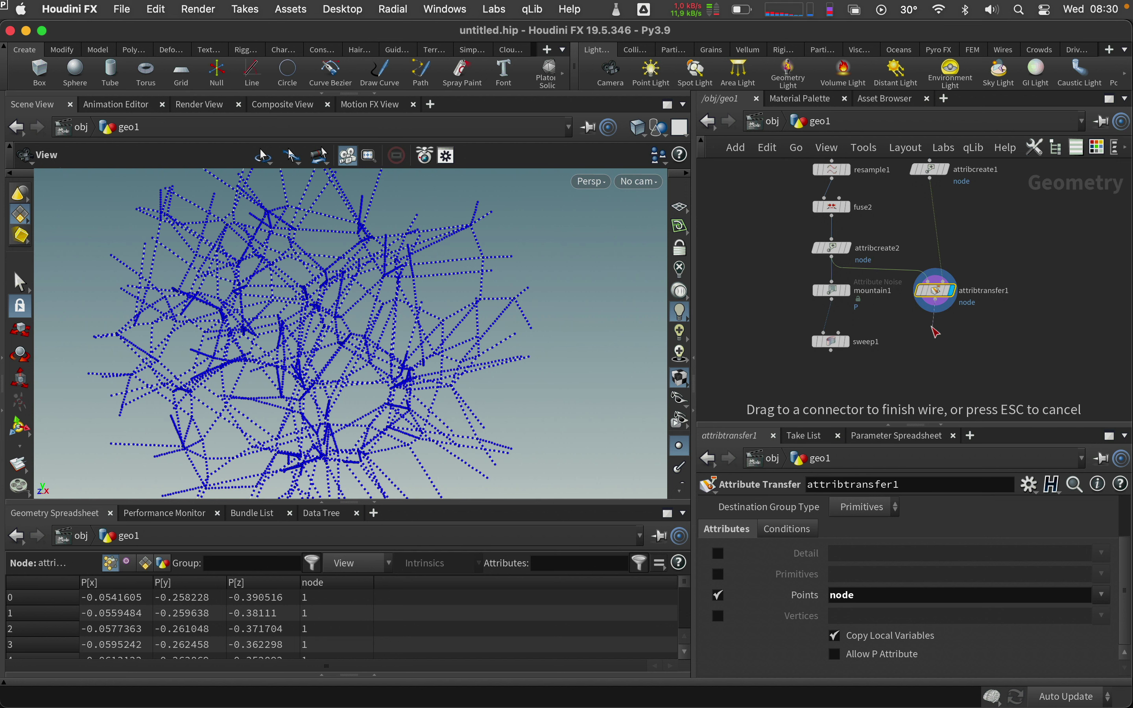
pyautogui.press('Tab')
pyautogui.write('colo')
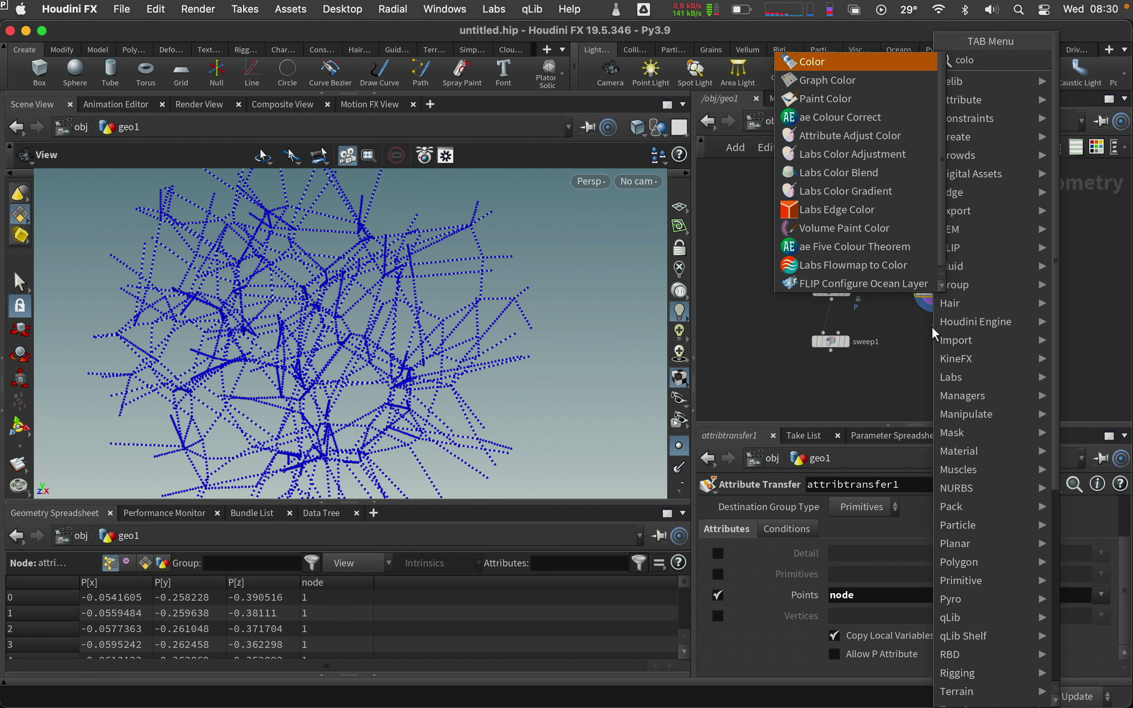
pyautogui.press('Return')
pyautogui.click(933, 328)
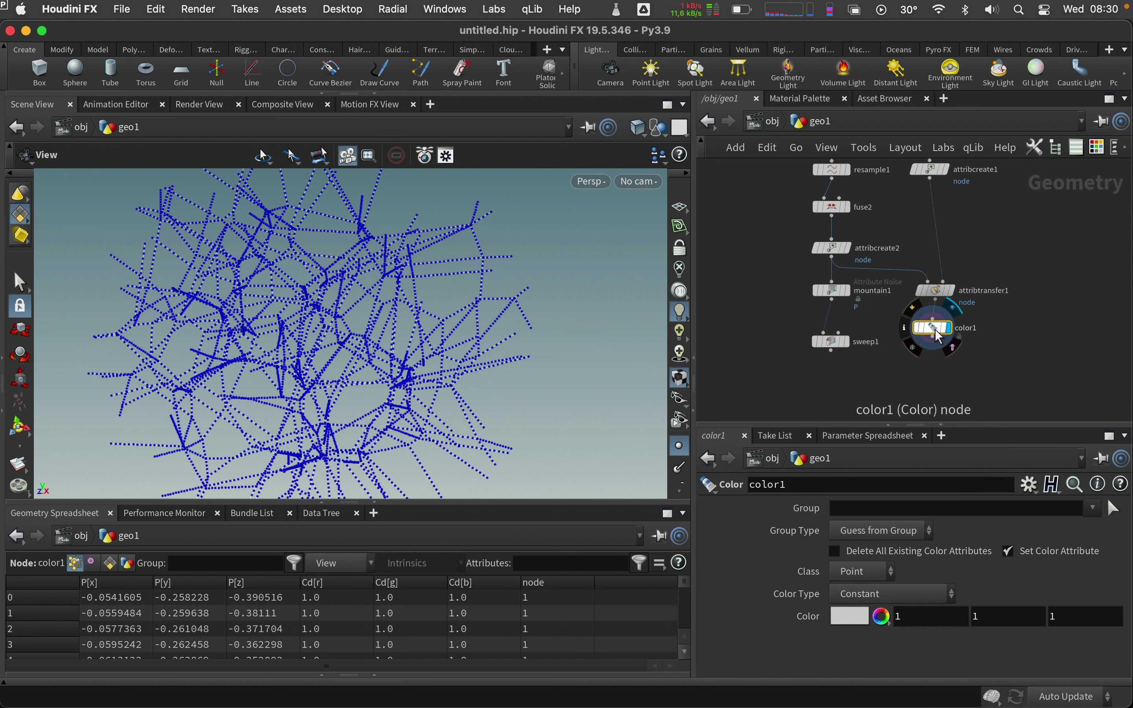
# Make color1 a ramp driven by the 'node' attribute, going from black to red (FF0000)
pyautogui.click(899, 597)
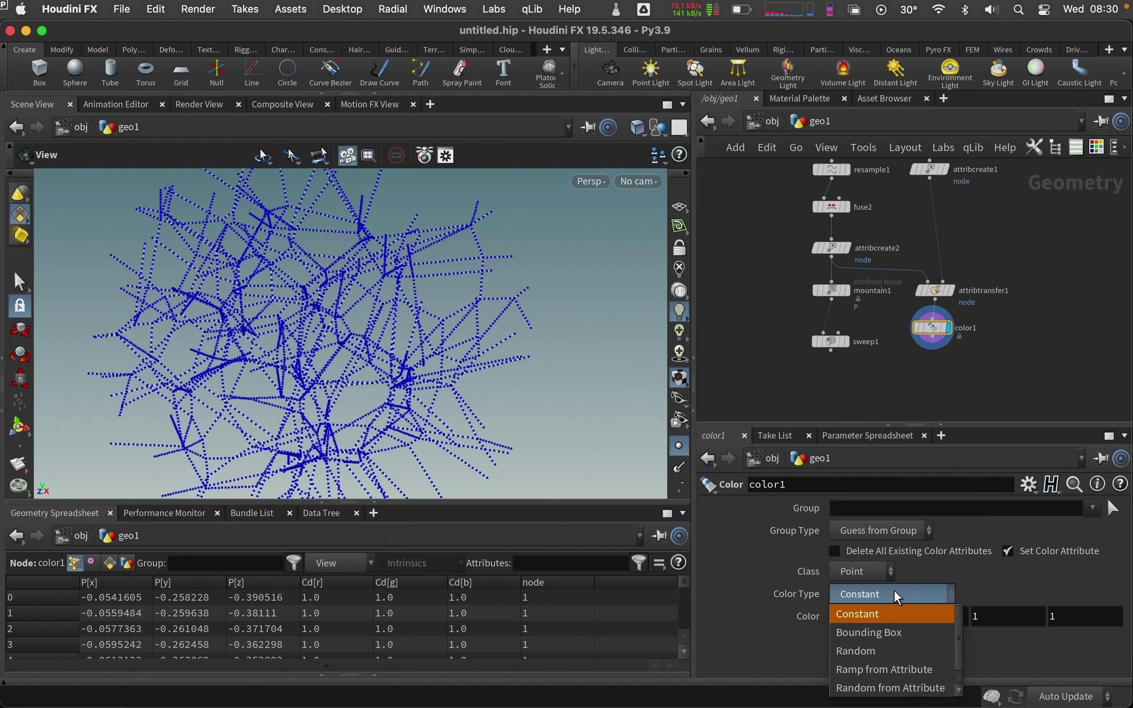
pyautogui.click(890, 669)
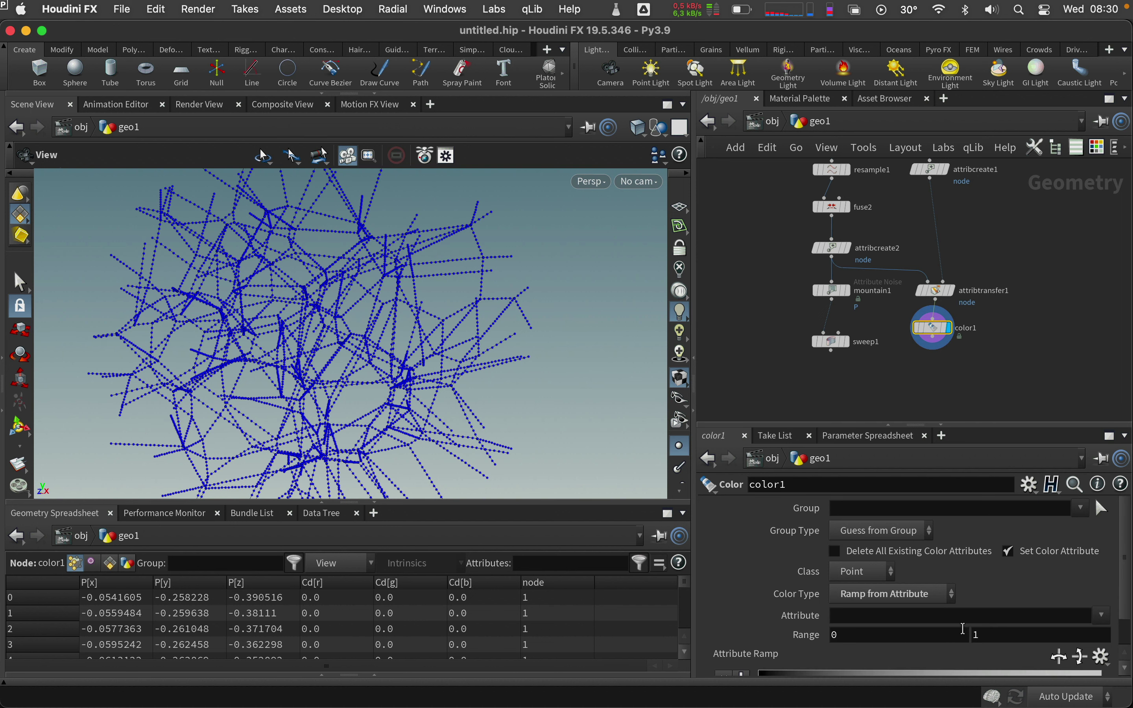
pyautogui.click(1110, 617)
pyautogui.click(1091, 649)
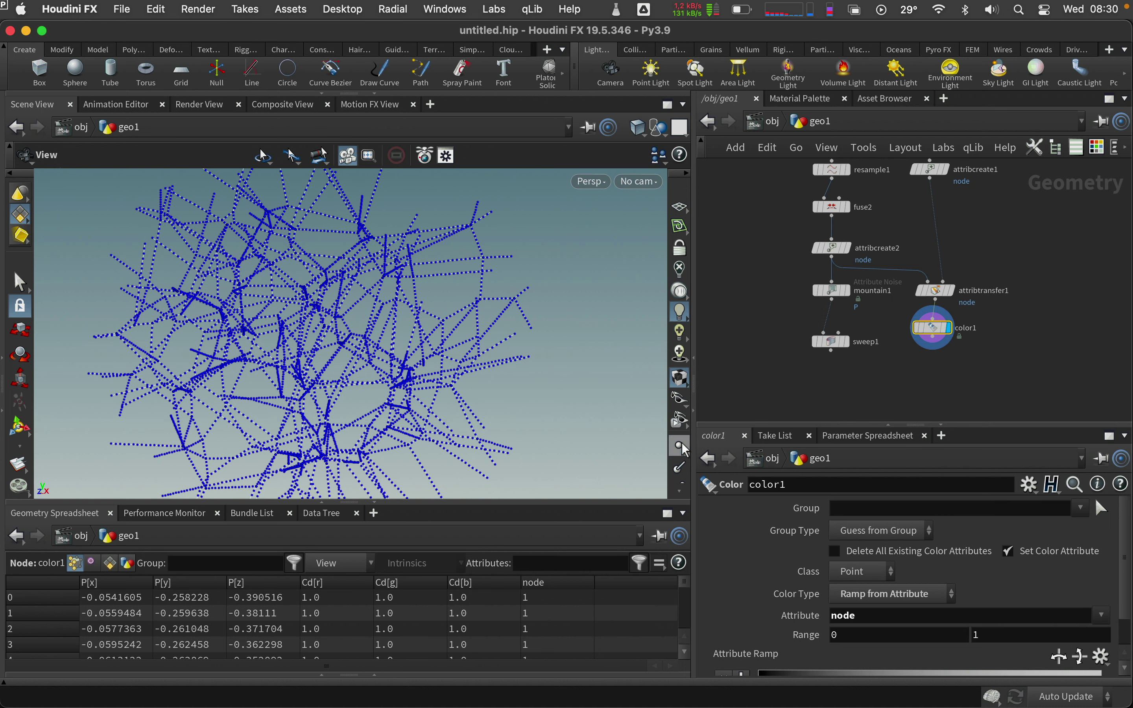
pyautogui.scroll(-2, 726, 656)
pyautogui.click(725, 661)
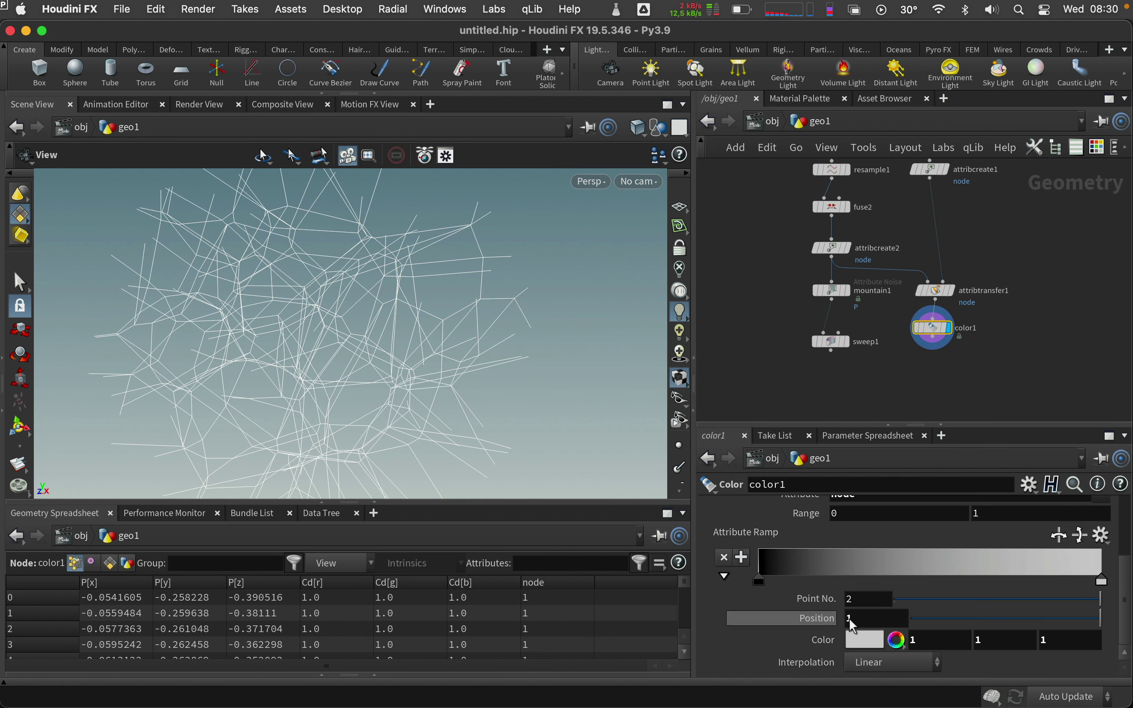
pyautogui.doubleClick(1099, 582)
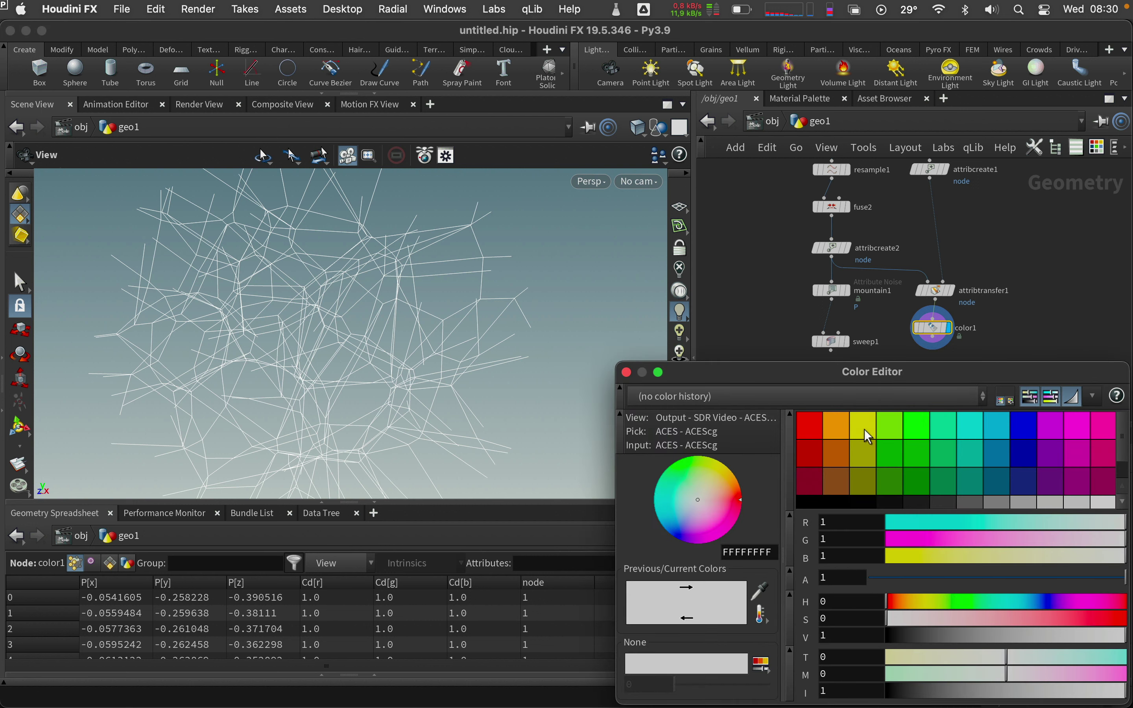
pyautogui.click(804, 428)
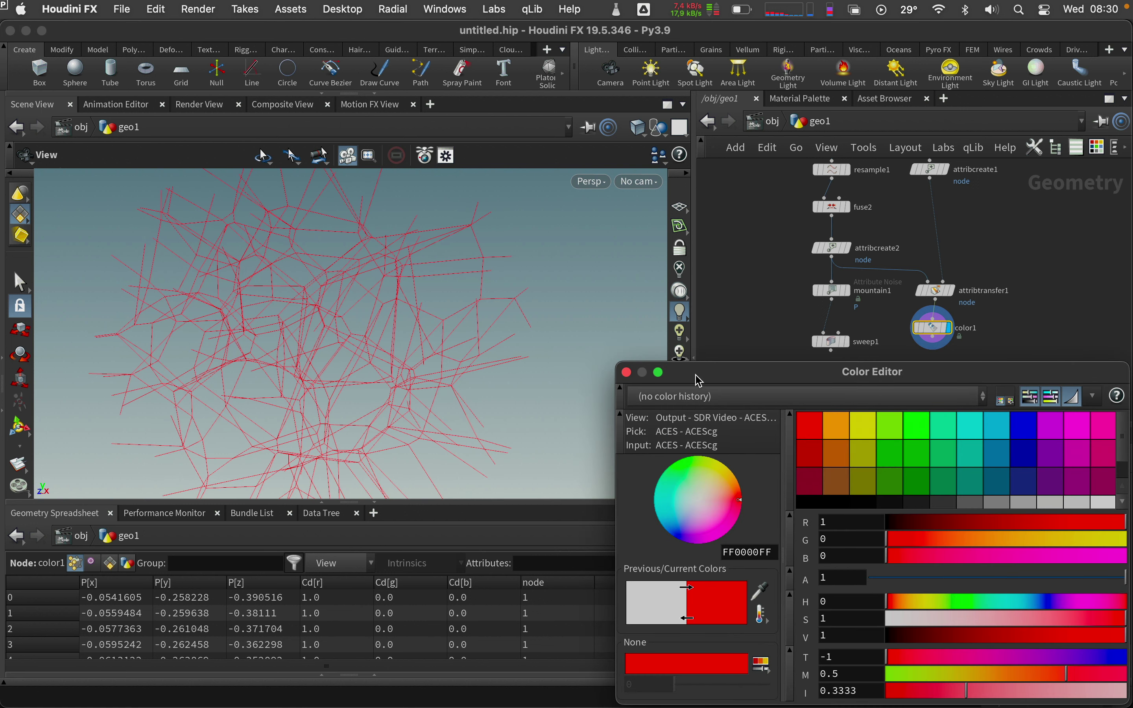
pyautogui.click(627, 373)
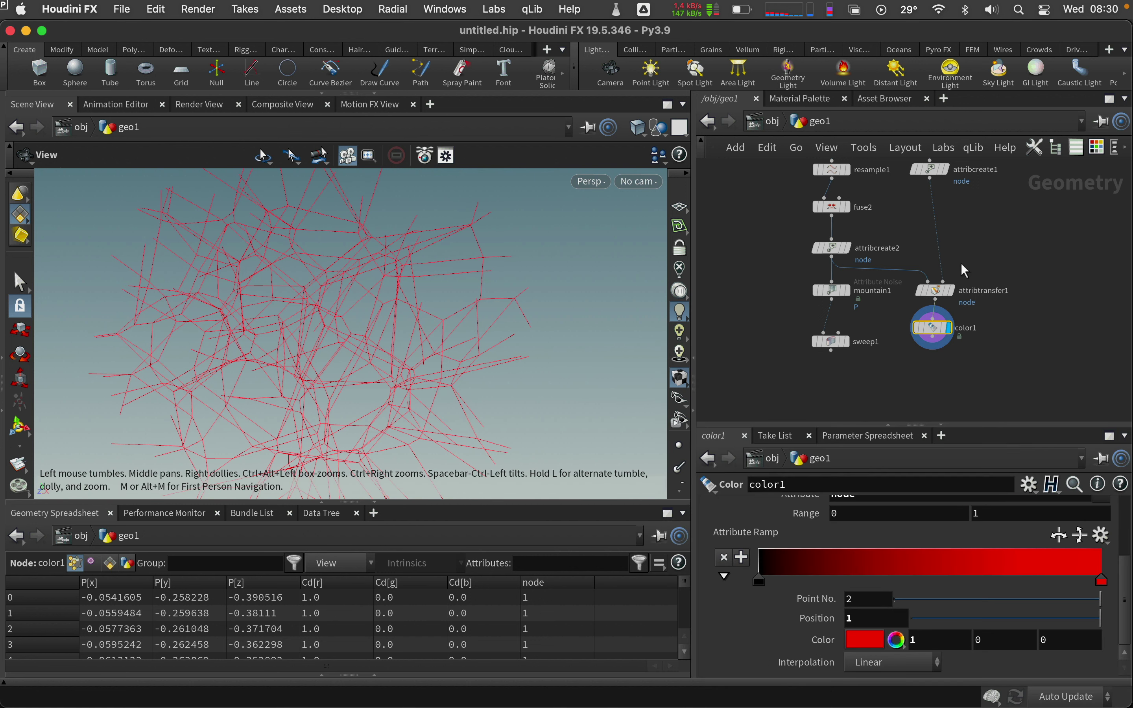
pyautogui.click(932, 292)
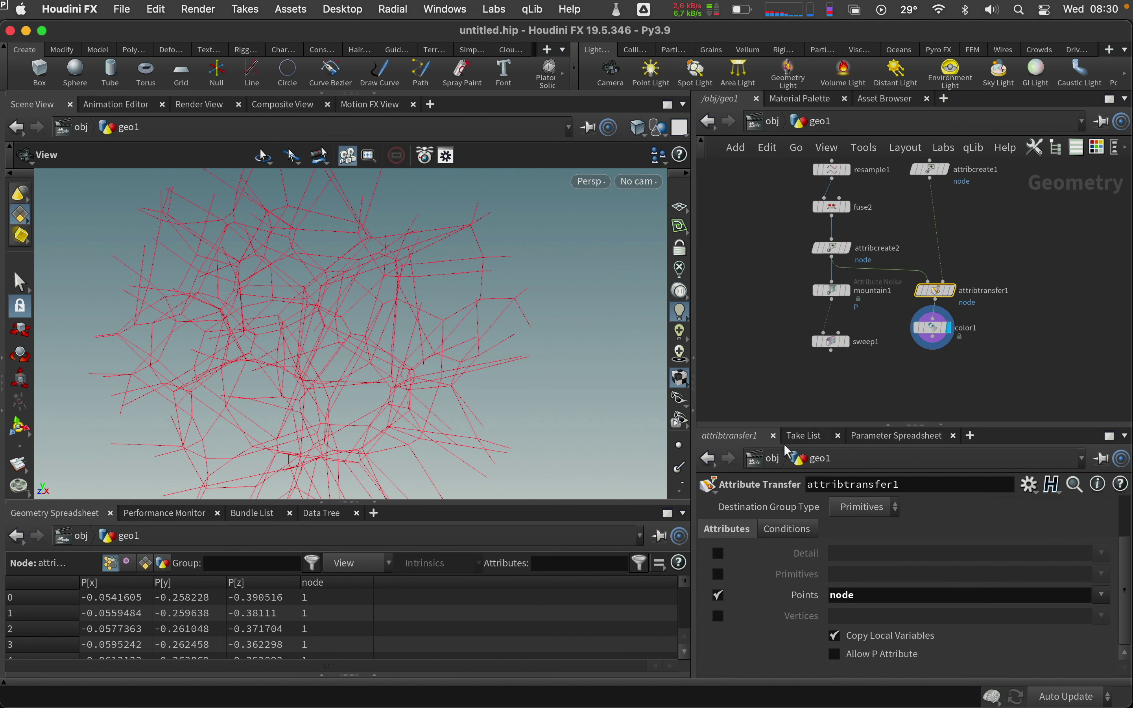
# Set attribtransfer1's Distance Threshold to 0 and feed its result into mountain1 and sweep1
pyautogui.click(788, 531)
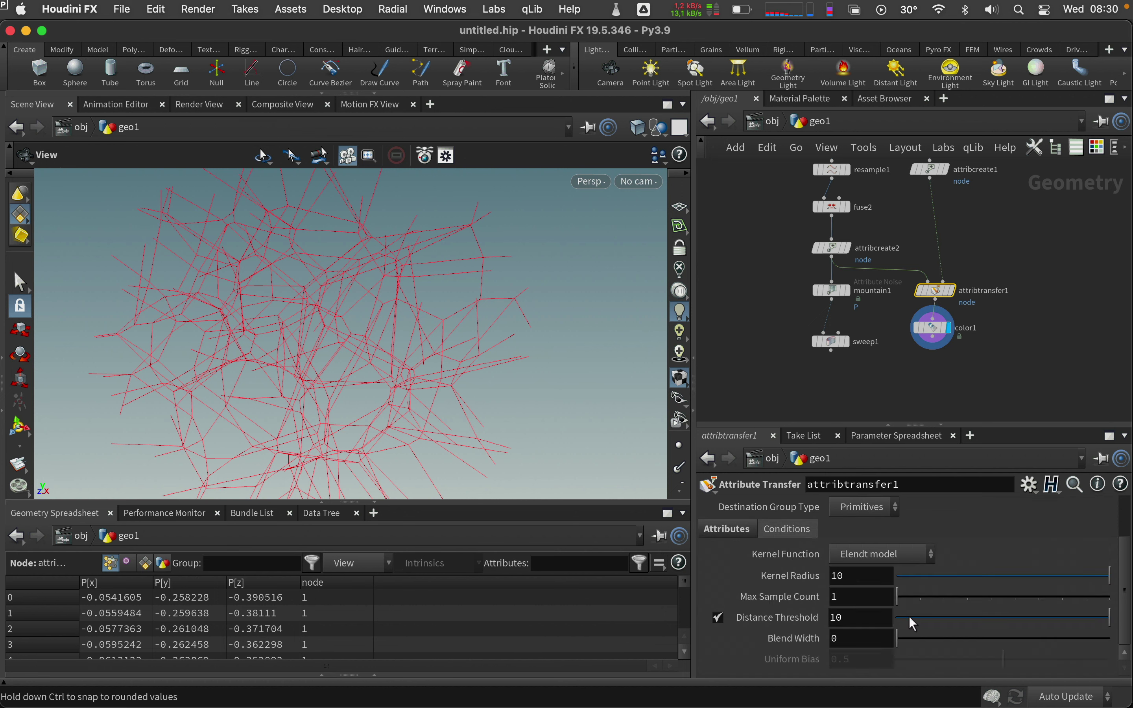
pyautogui.moveTo(910, 617); pyautogui.dragTo(889, 628)
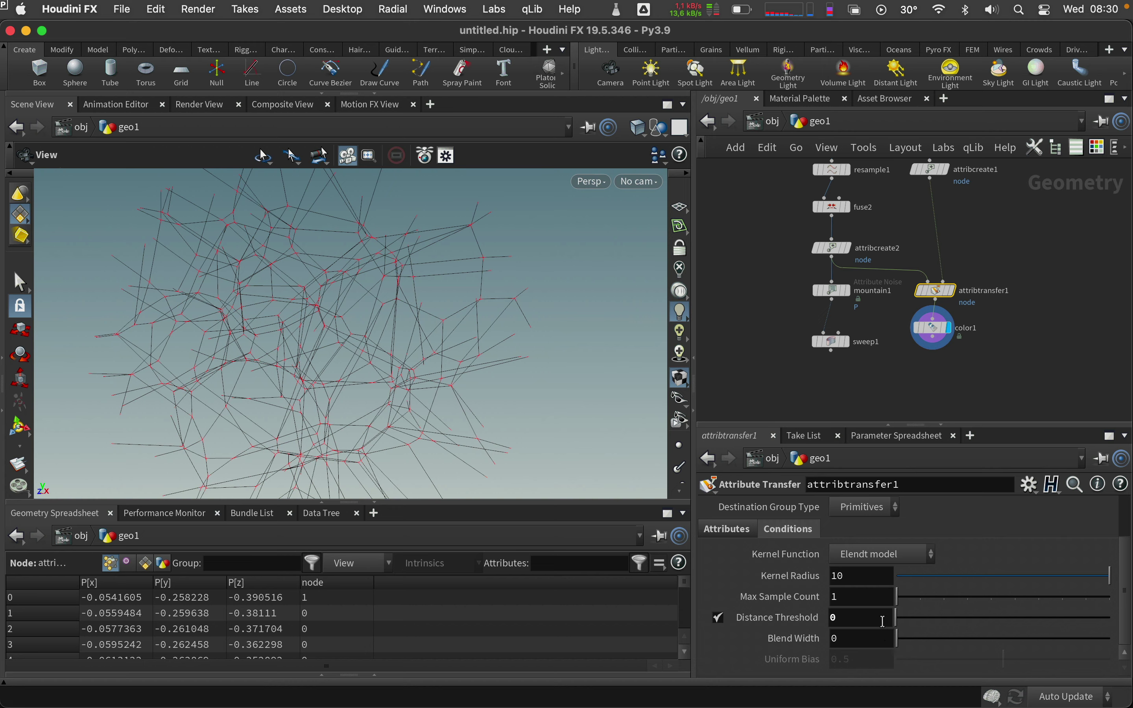
pyautogui.moveTo(417, 354)
pyautogui.mouseDown(button='right')
pyautogui.moveTo(577, 337)
pyautogui.moveTo(286, 329)
pyautogui.mouseUp(button='right')
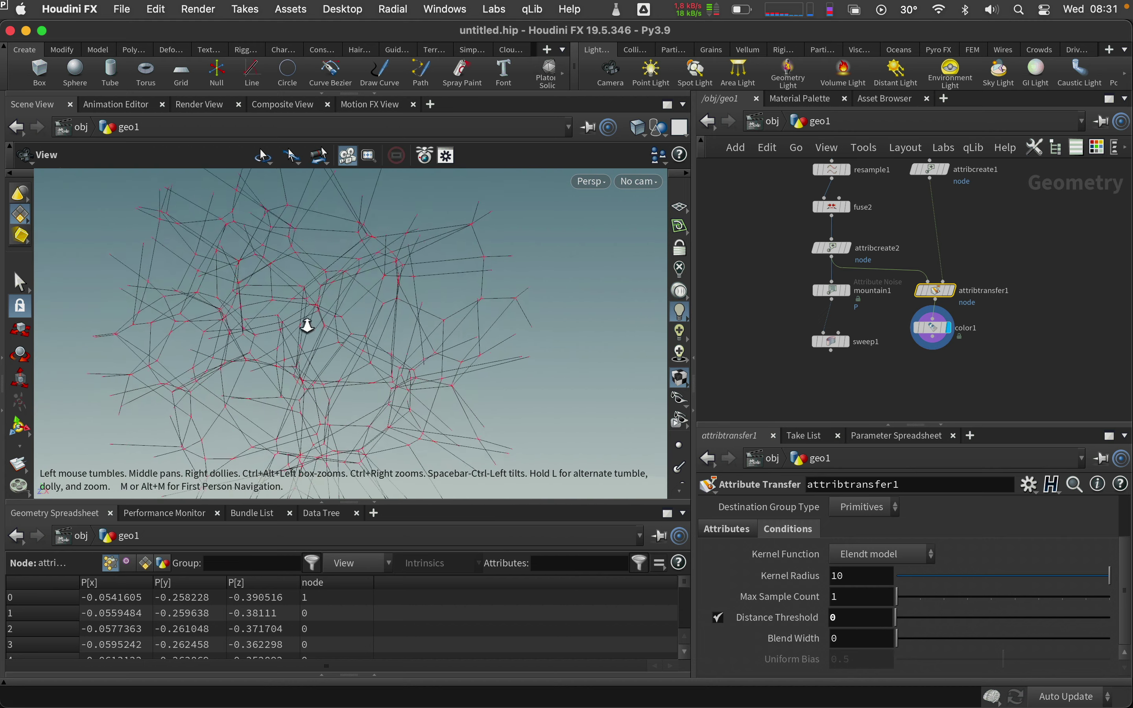
pyautogui.moveTo(826, 288); pyautogui.dragTo(836, 338)
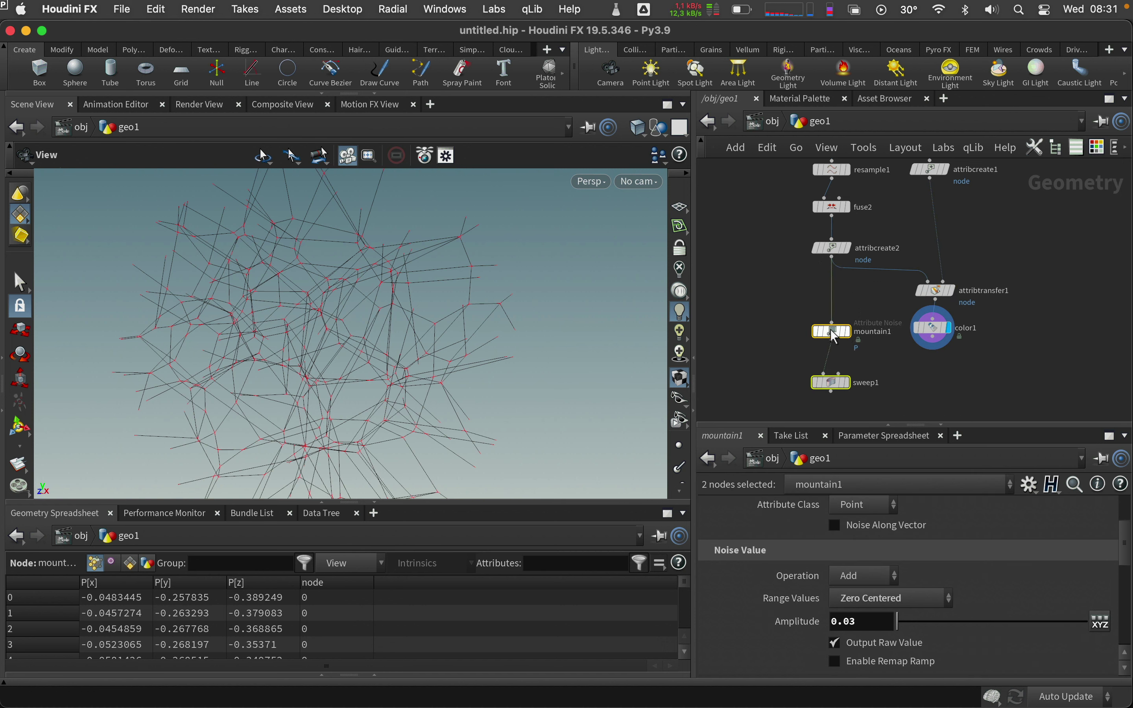
pyautogui.click(1016, 313)
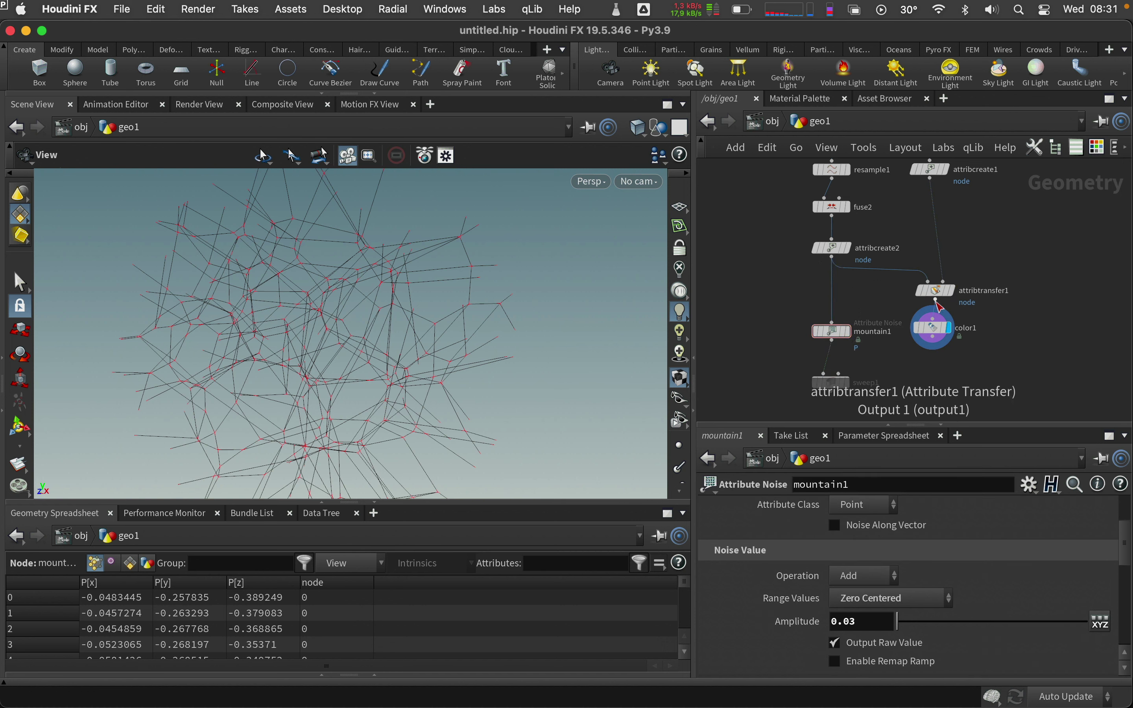
pyautogui.moveTo(936, 301); pyautogui.dragTo(832, 323)
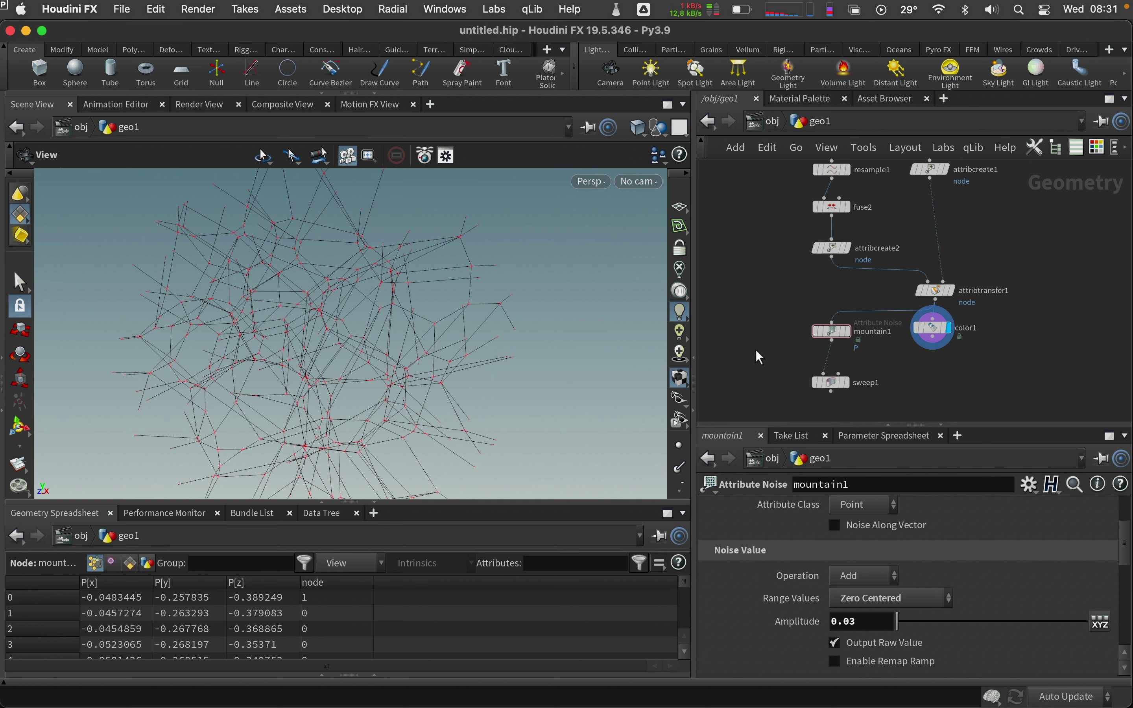
pyautogui.moveTo(756, 350); pyautogui.dragTo(862, 360, button='middle')
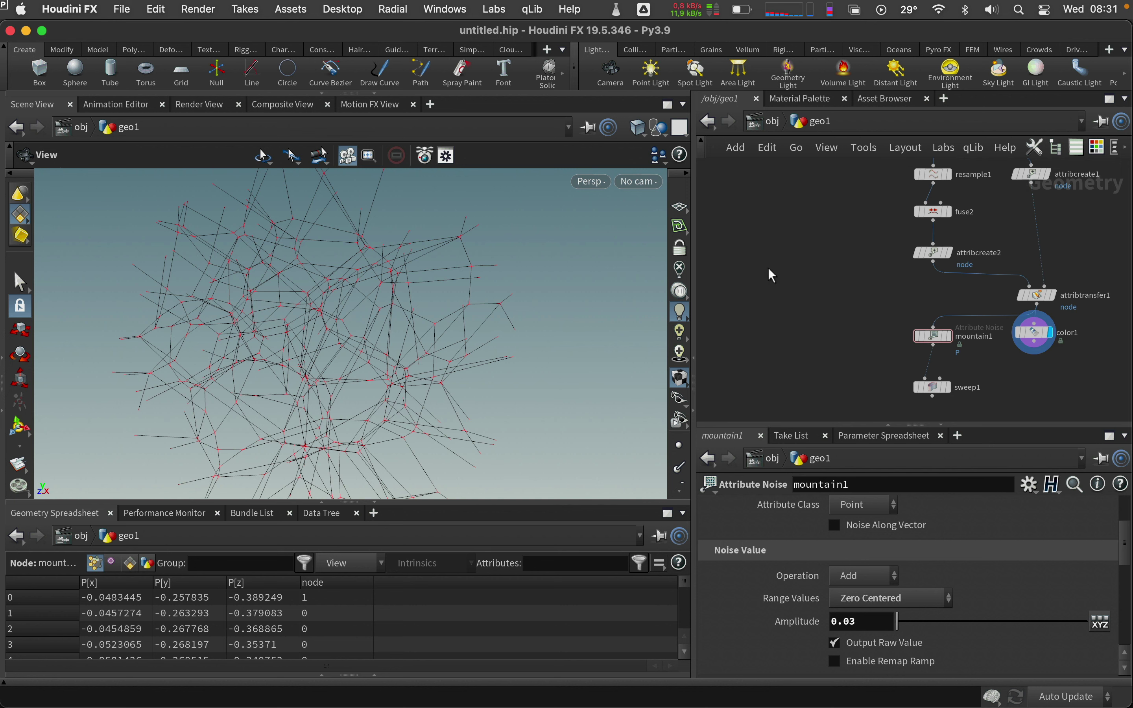
# Add sphere2 with uniform scale 0.03 and Polygon primitive type
pyautogui.press('Tab')
pyautogui.write('sph')
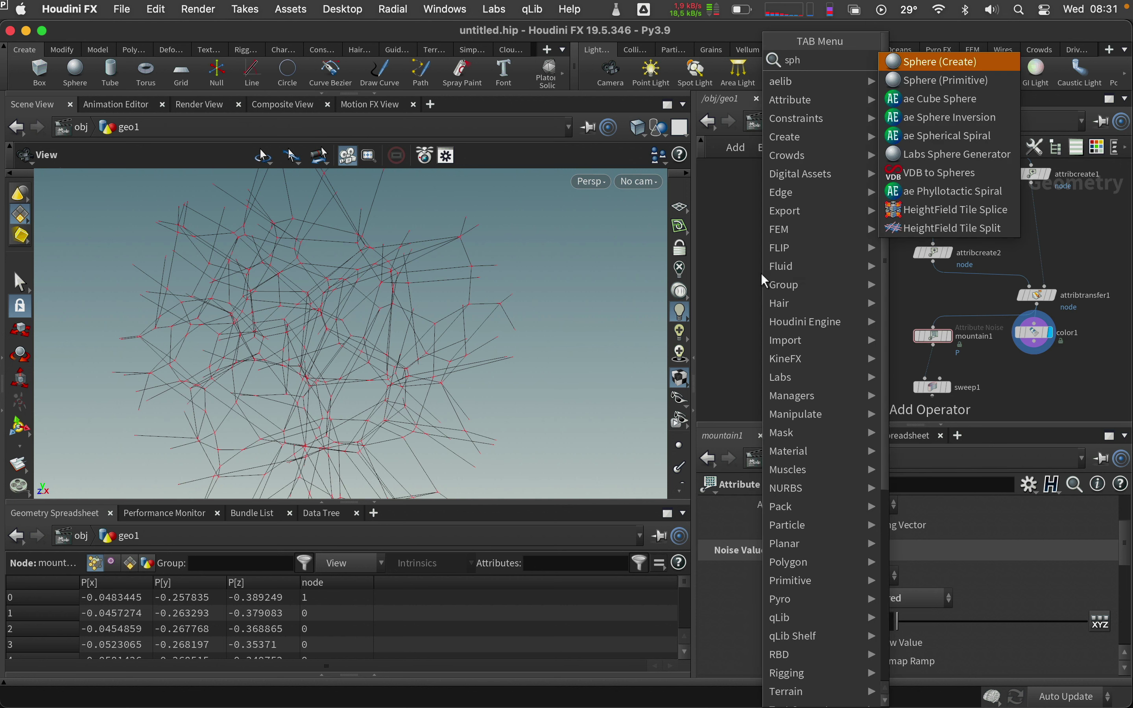
pyautogui.press('Return')
pyautogui.click(767, 287)
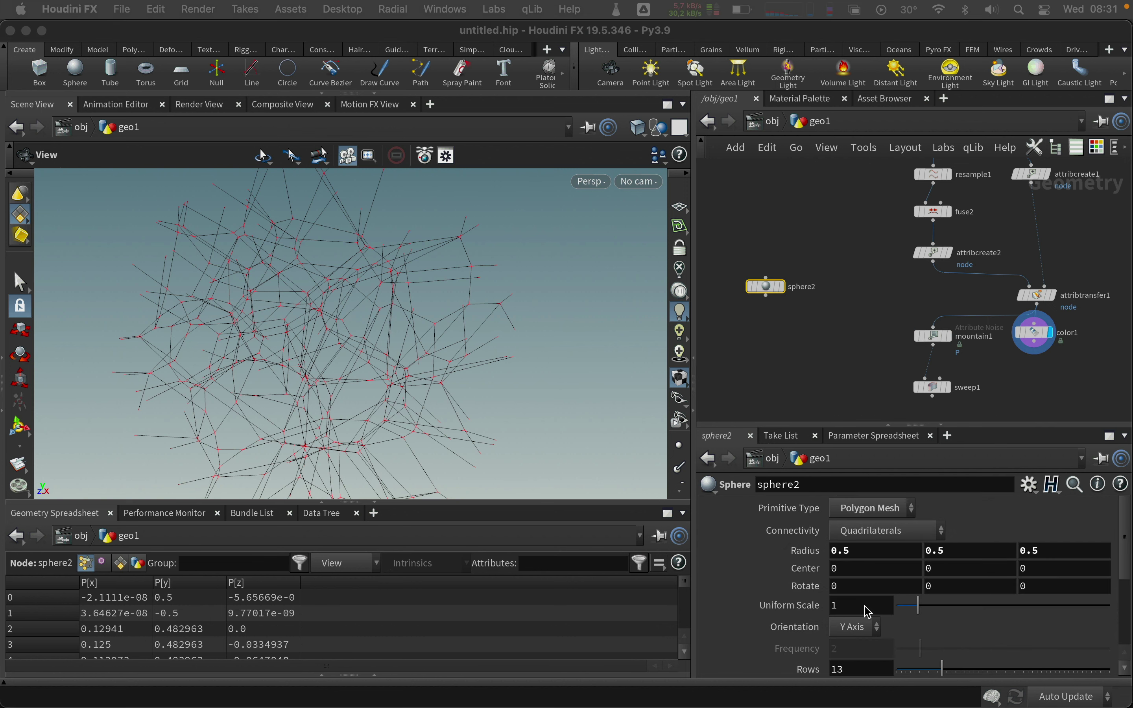
pyautogui.moveTo(864, 606); pyautogui.dragTo(790, 598)
pyautogui.write('0.03')
pyautogui.press('Return')
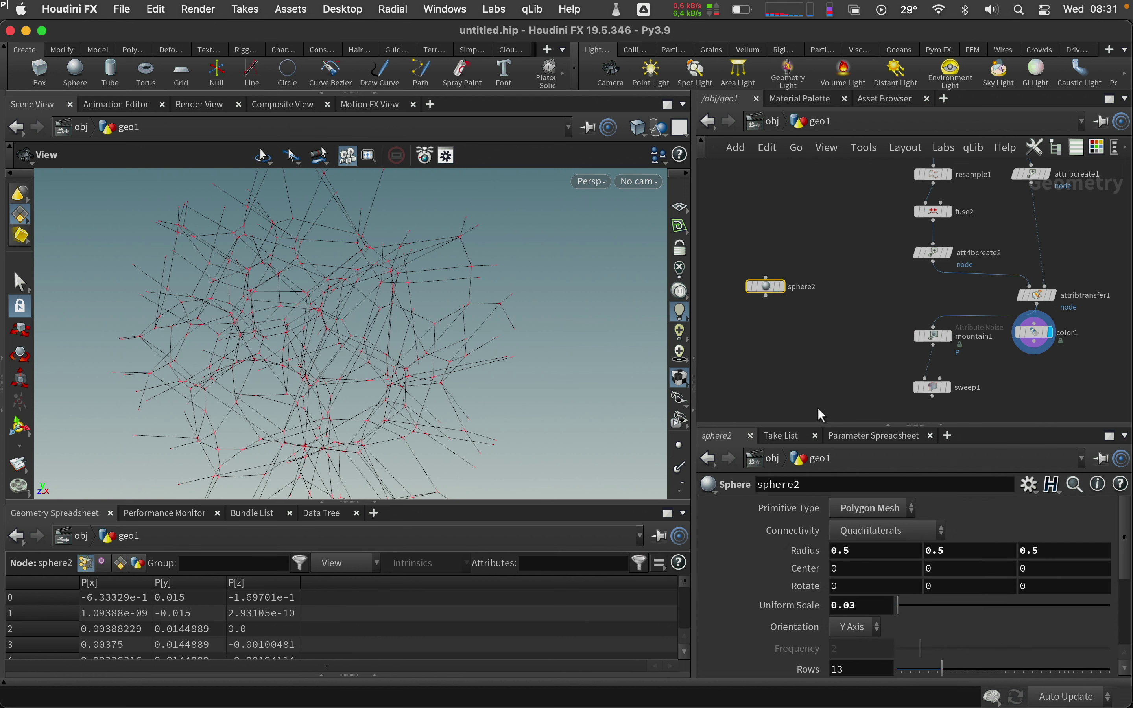
pyautogui.click(858, 517)
pyautogui.click(862, 488)
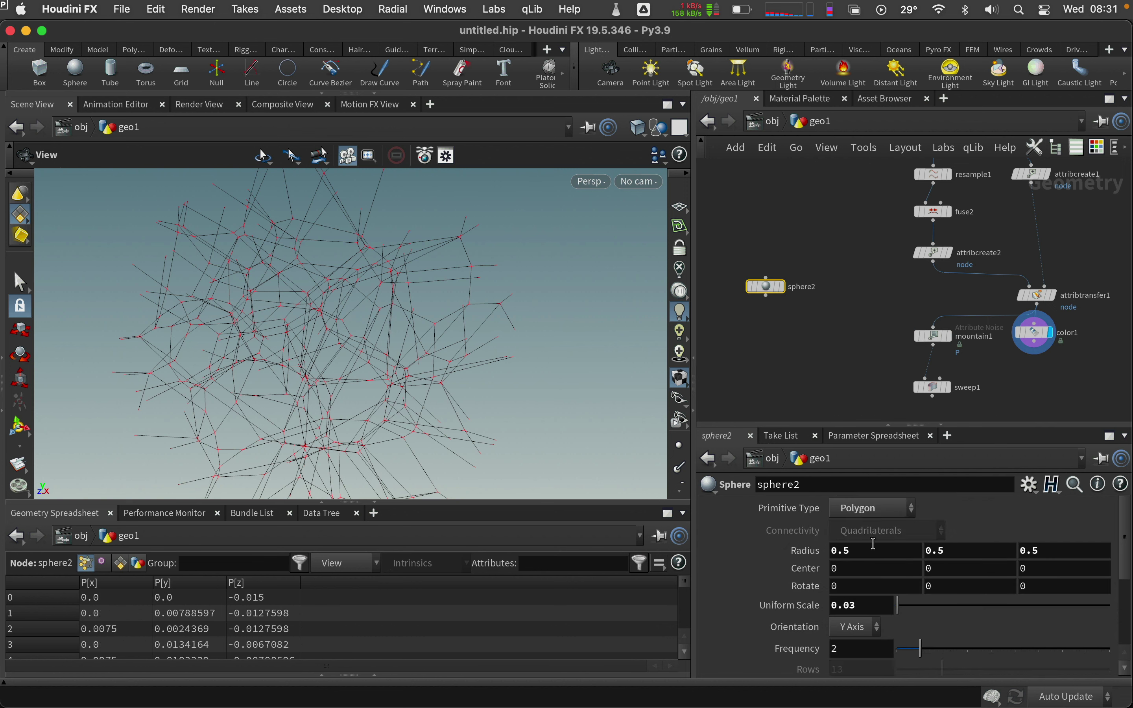
pyautogui.click(798, 361)
pyautogui.moveTo(780, 293); pyautogui.dragTo(773, 350)
pyautogui.keyDown('shift'); pyautogui.click(934, 336); pyautogui.keyUp('shift')
# Copy sphere2 onto mountain1's points with Copy to Points and display the result
pyautogui.click(965, 106)
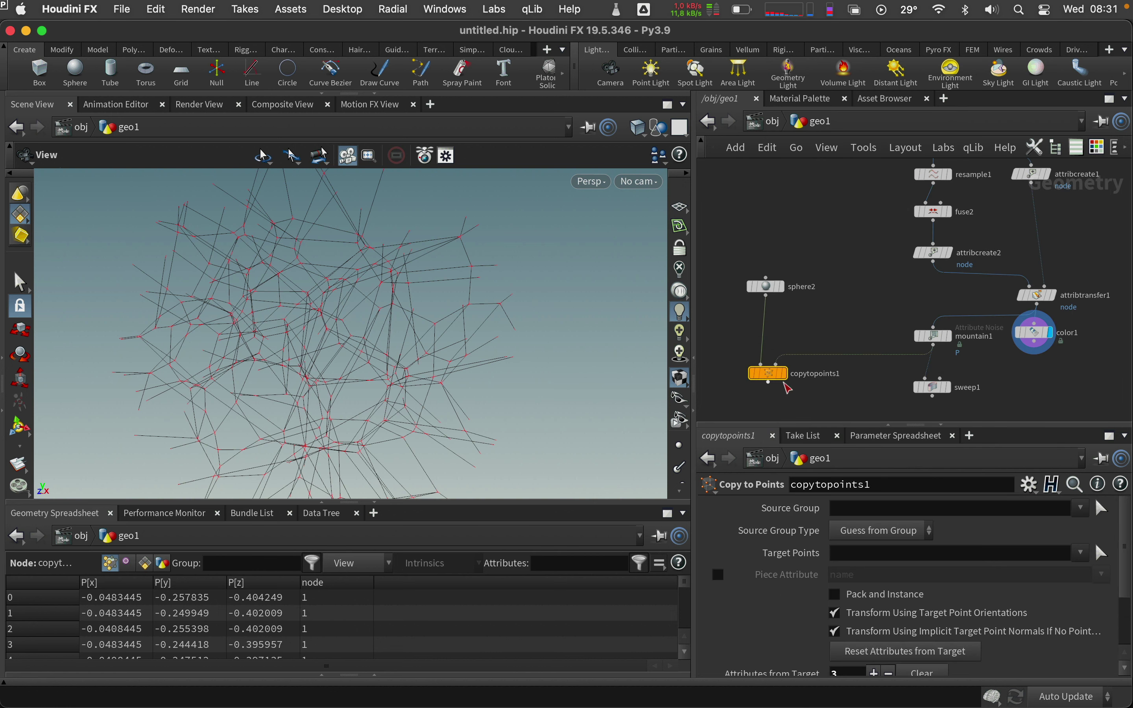
pyautogui.click(789, 353)
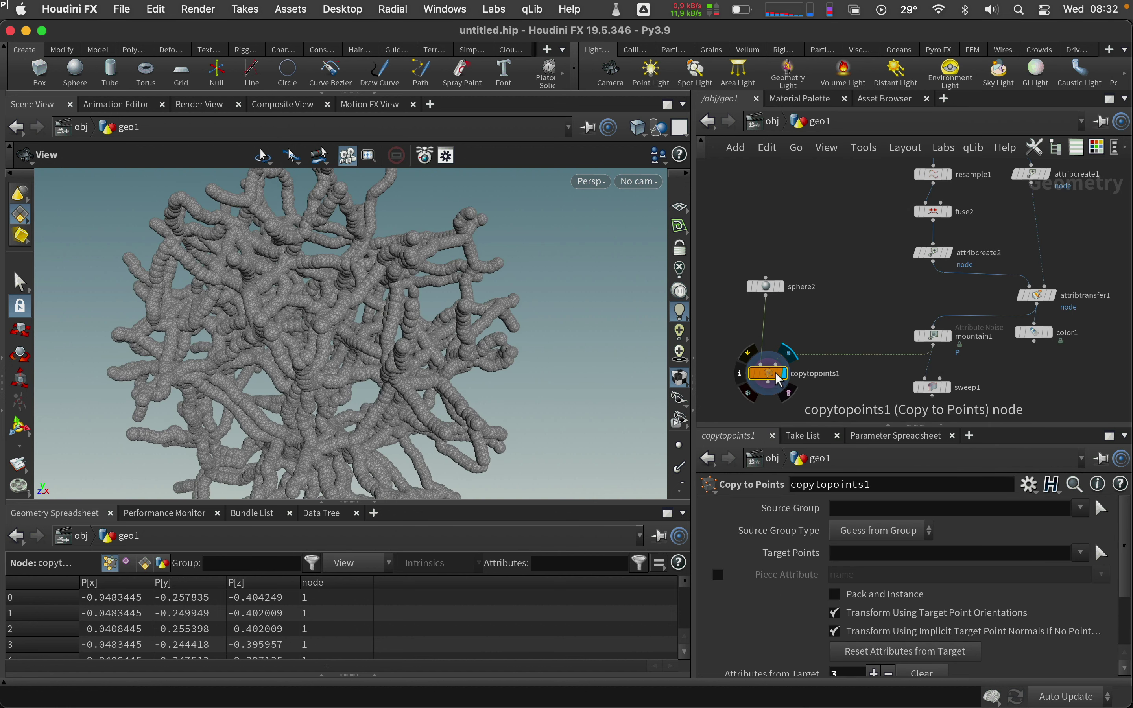
pyautogui.moveTo(780, 380); pyautogui.dragTo(805, 372)
pyautogui.click(1036, 296)
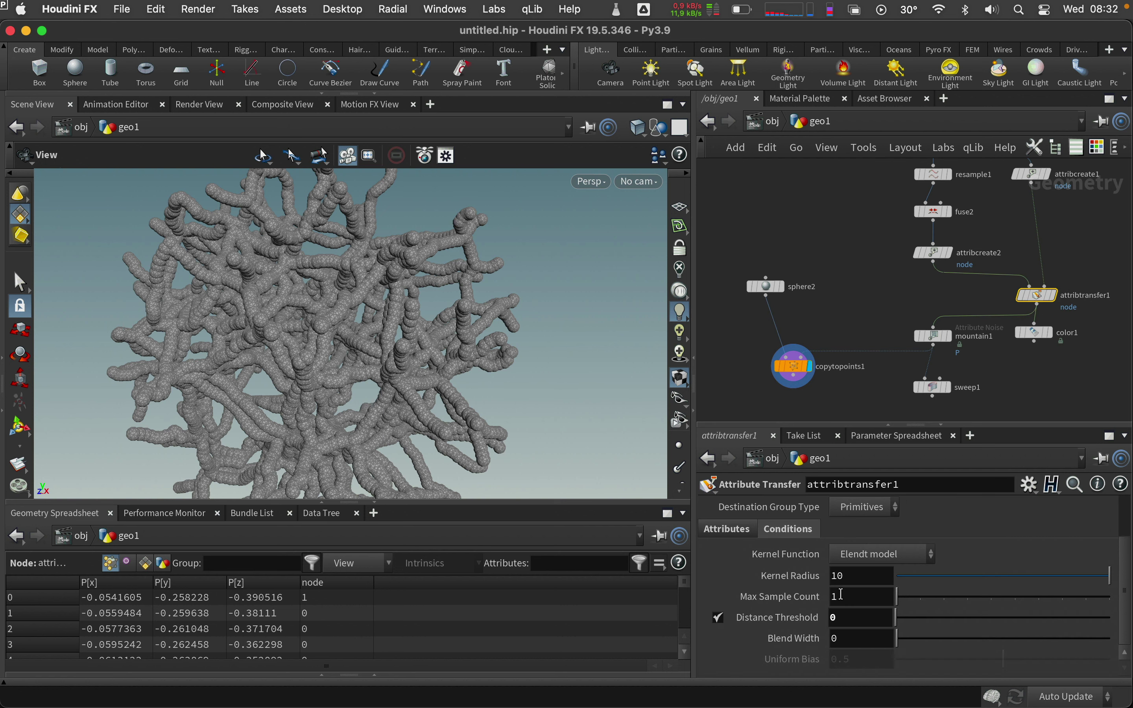
pyautogui.click(740, 534)
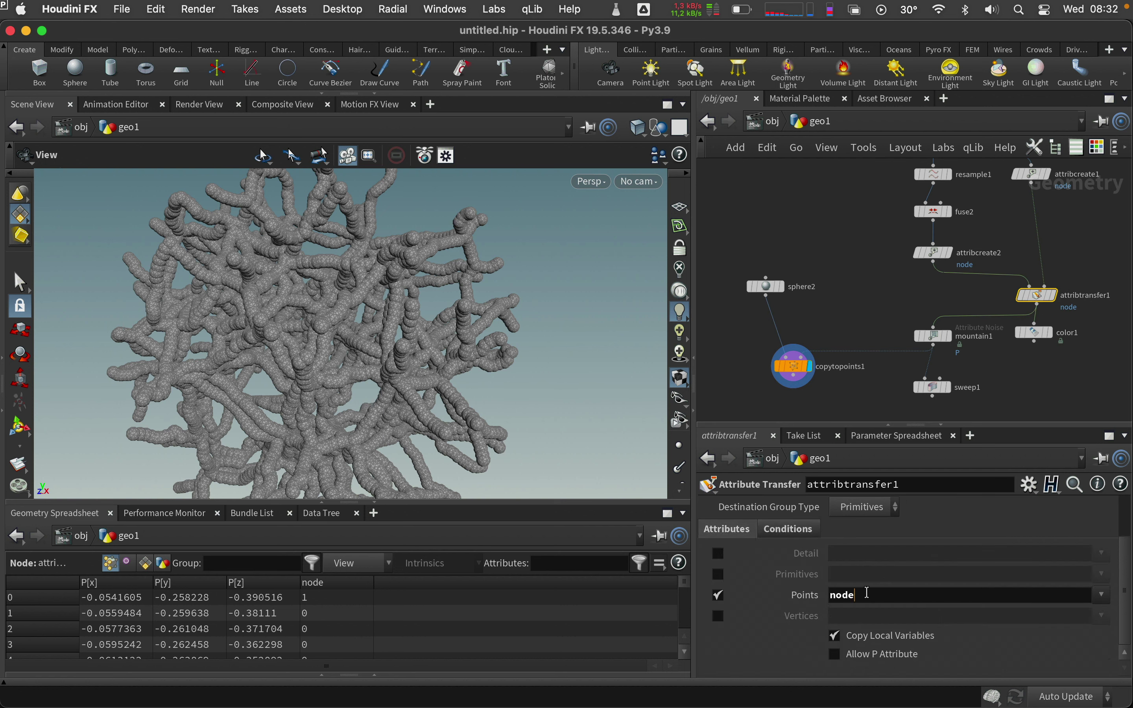
pyautogui.press('Return')
pyautogui.click(797, 374)
pyautogui.click(846, 558)
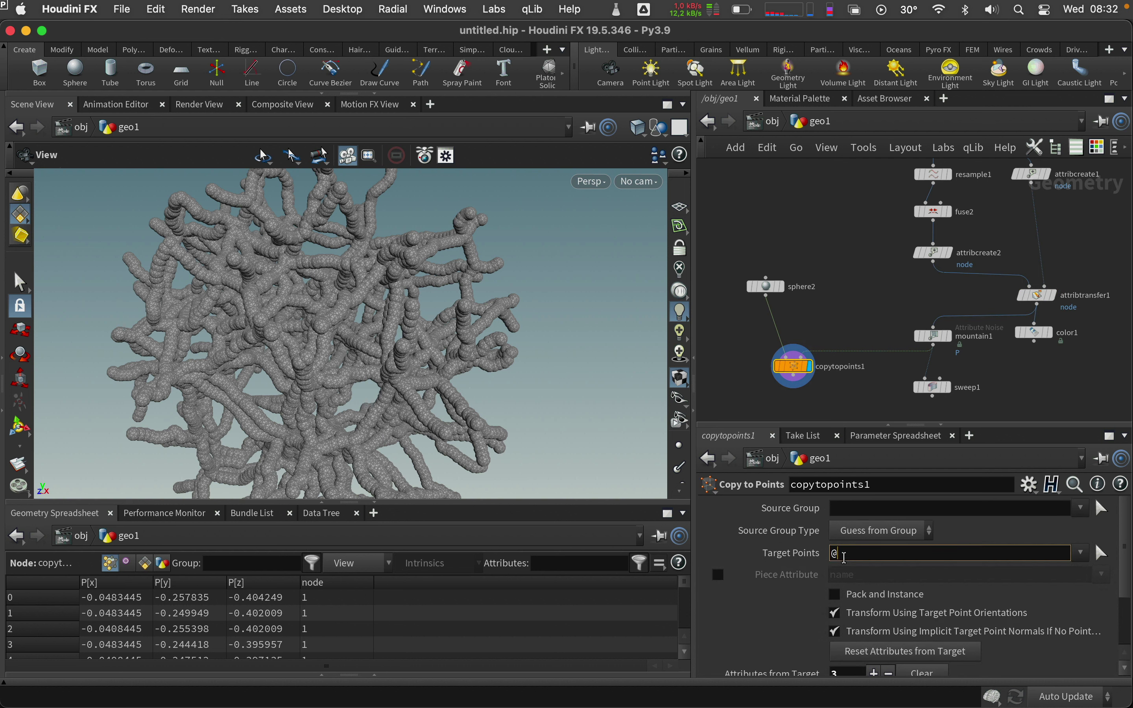
pyautogui.write('node==1')
pyautogui.press('Return')
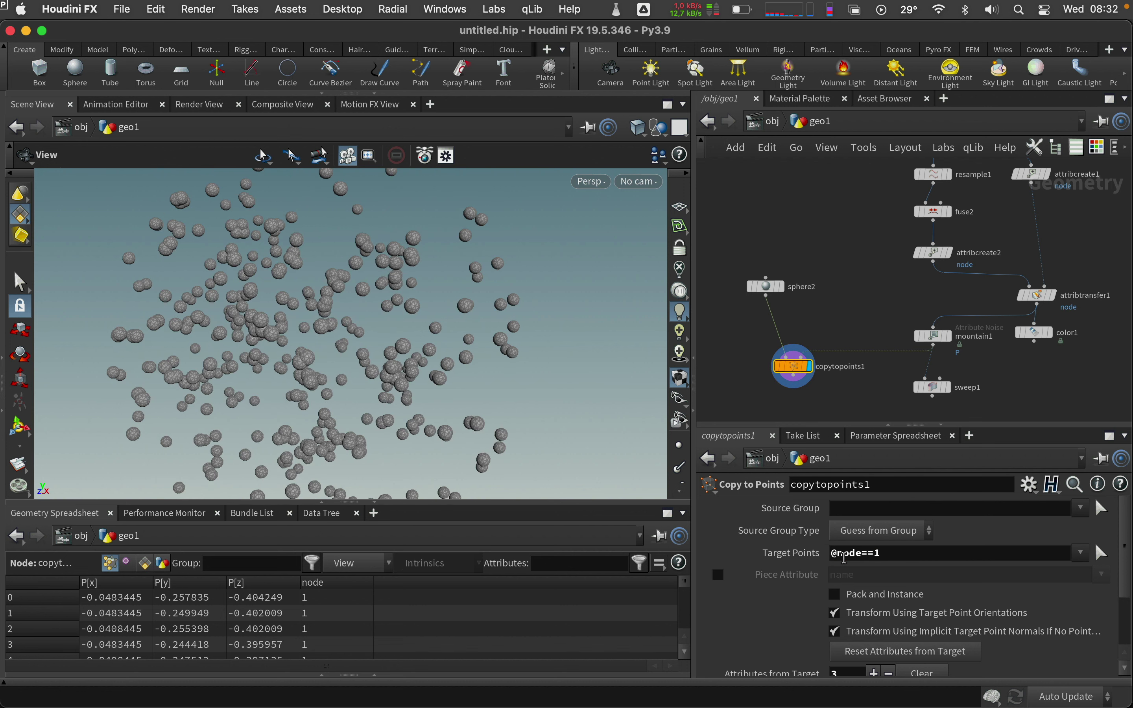
pyautogui.scroll(-3, 911, 285)
pyautogui.scroll(-2, 912, 285)
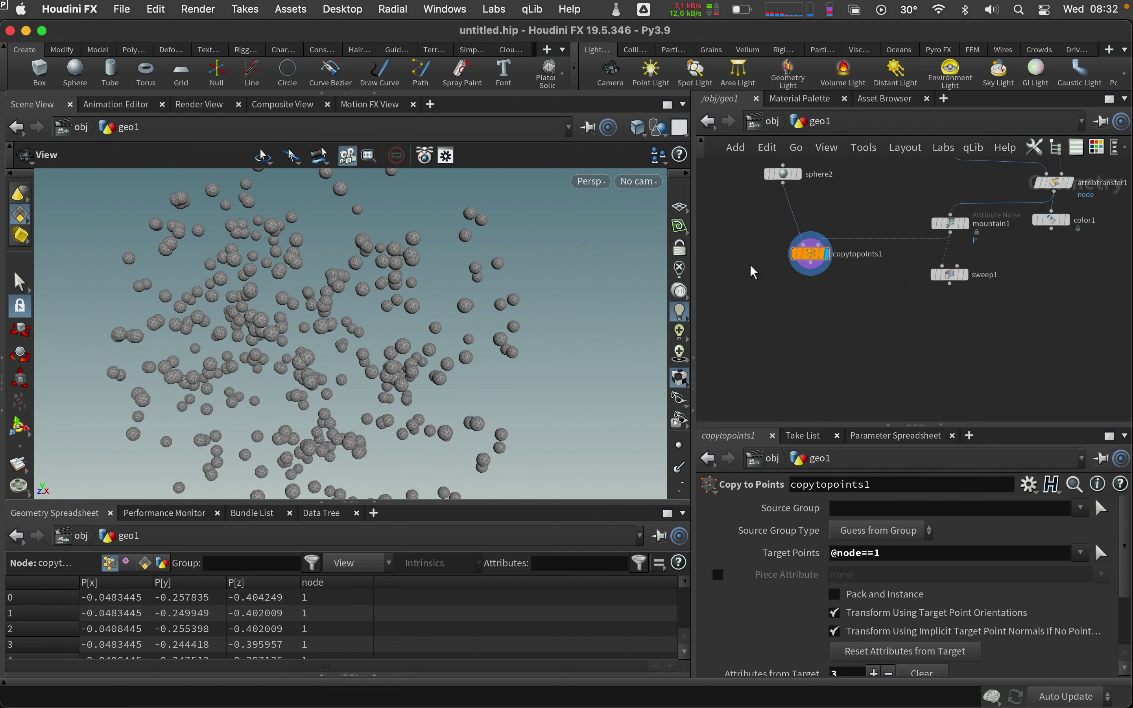
pyautogui.moveTo(776, 260); pyautogui.dragTo(950, 302)
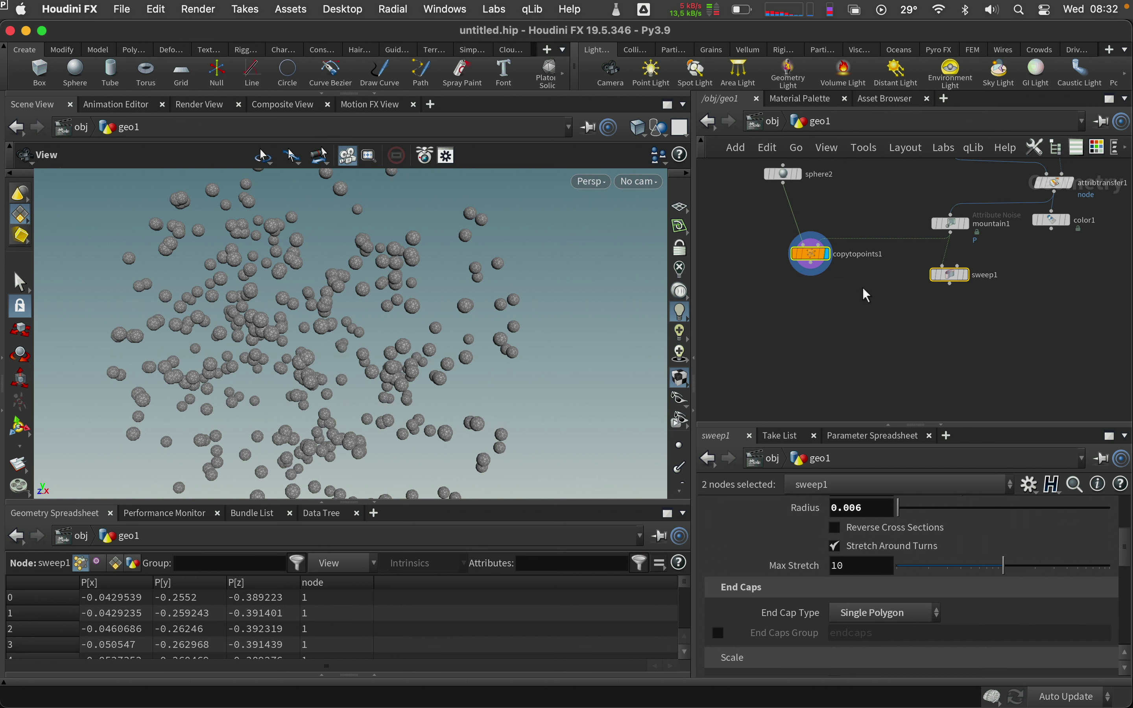
pyautogui.moveTo(818, 271); pyautogui.dragTo(830, 313)
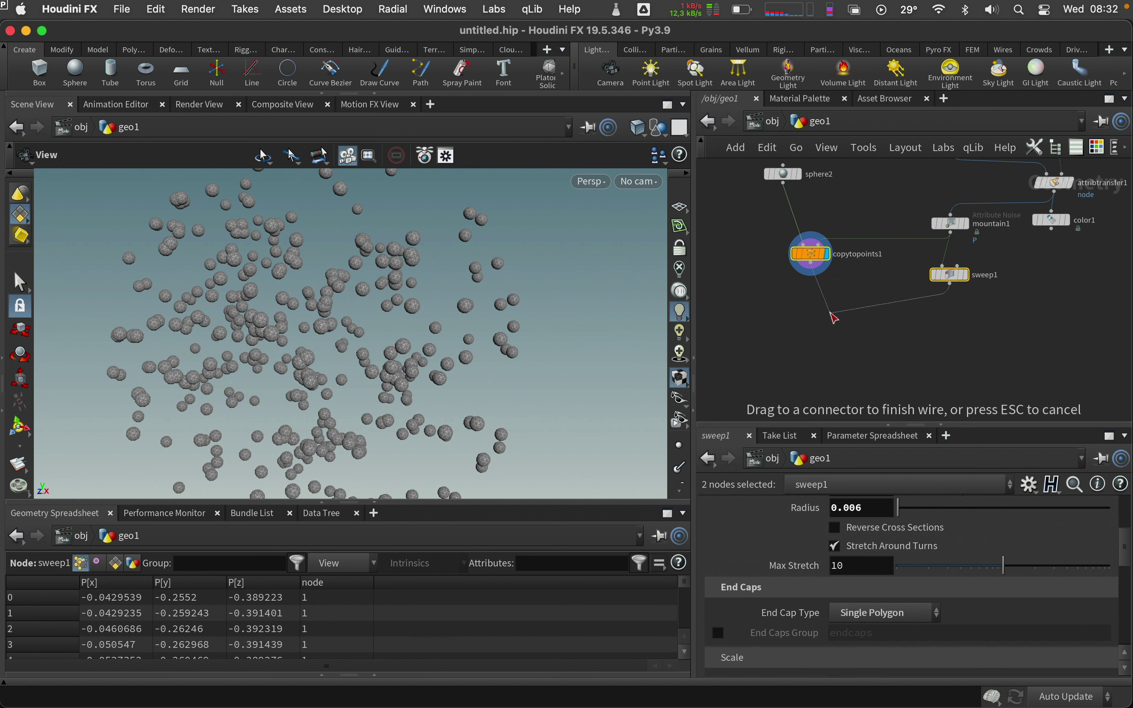
pyautogui.press('Tab')
# Add boolean1 from copytopoints1 and sweep1, set to Union with Set B treated as Surface
pyautogui.write('boo')
pyautogui.press('Return')
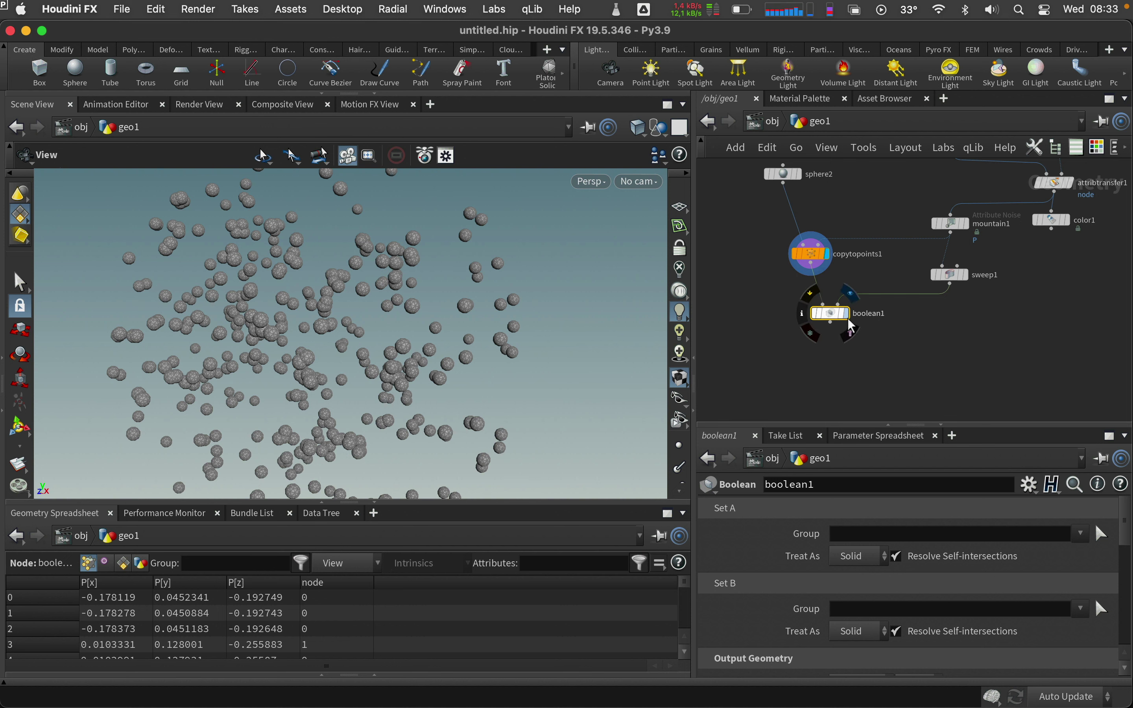
pyautogui.scroll(-3, 1123, 536)
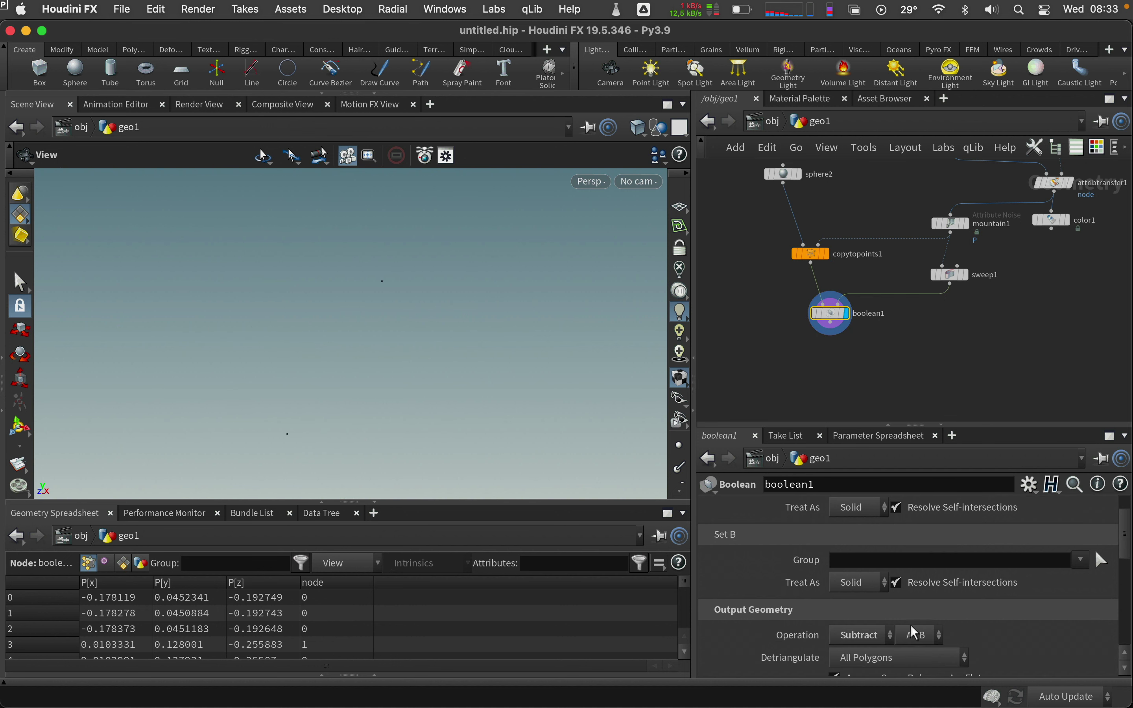
pyautogui.click(880, 639)
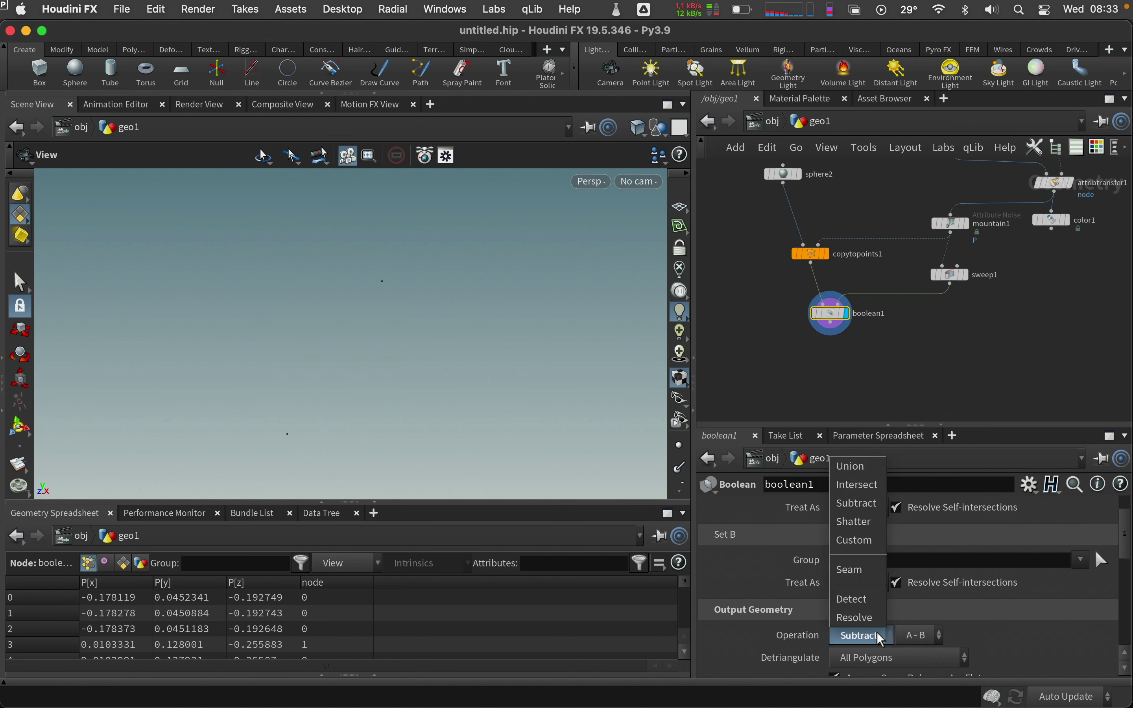
pyautogui.click(869, 480)
pyautogui.click(860, 583)
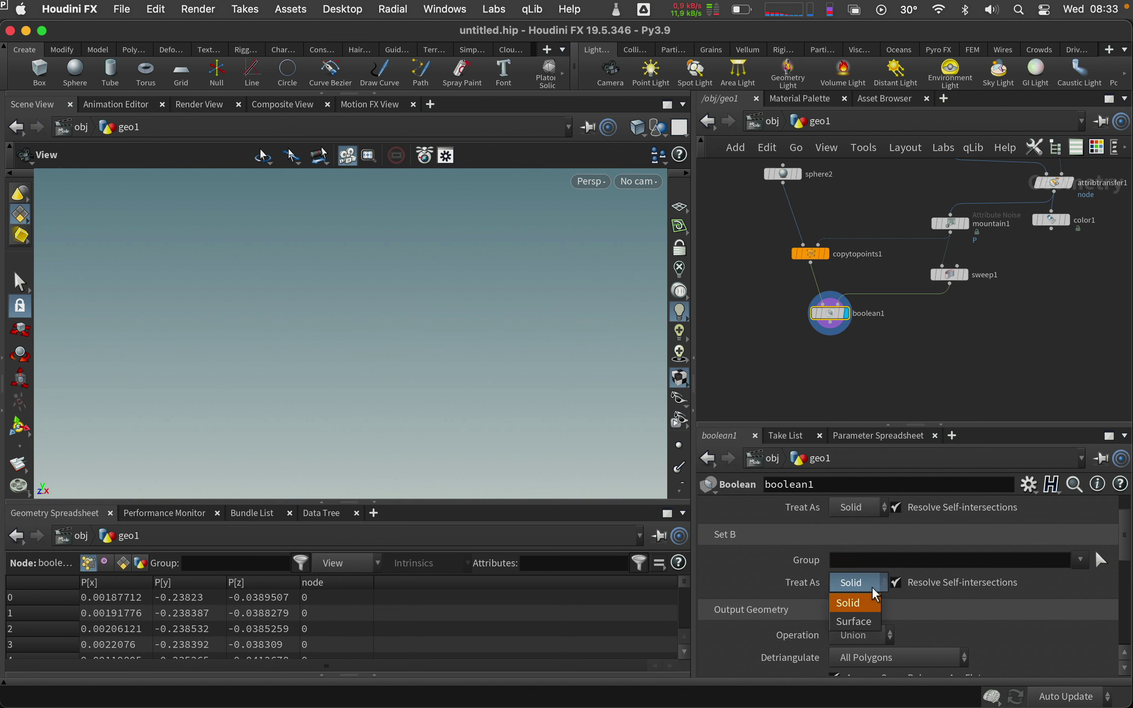
pyautogui.click(864, 619)
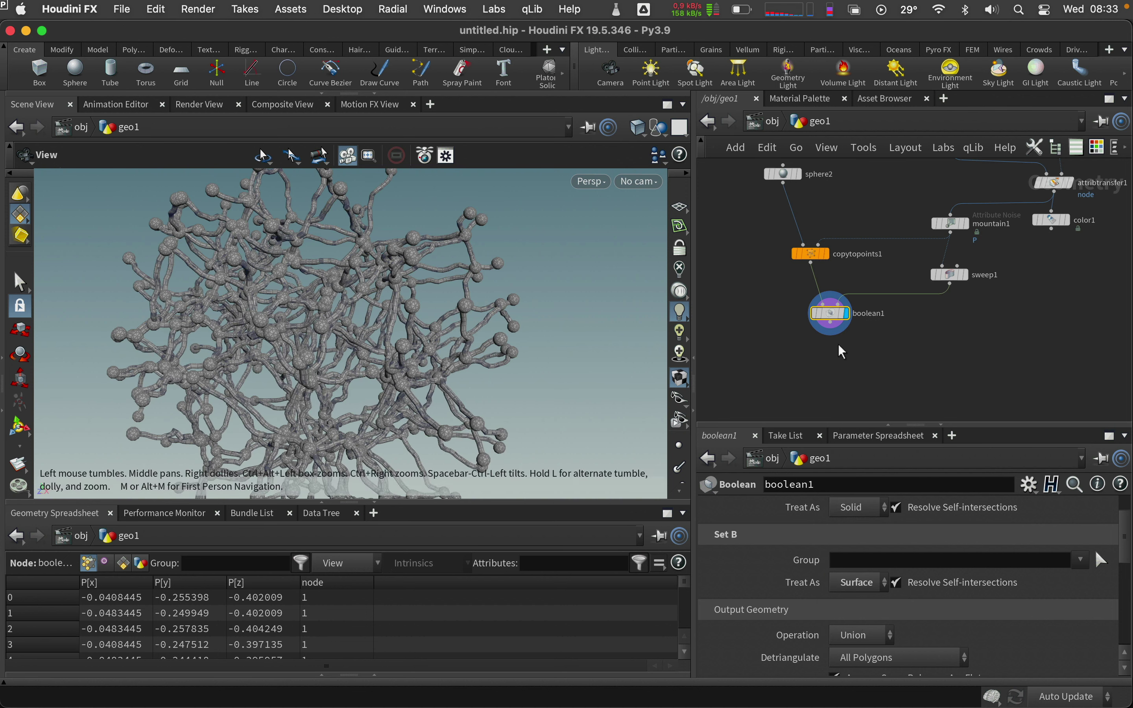
pyautogui.moveTo(830, 313); pyautogui.dragTo(830, 357)
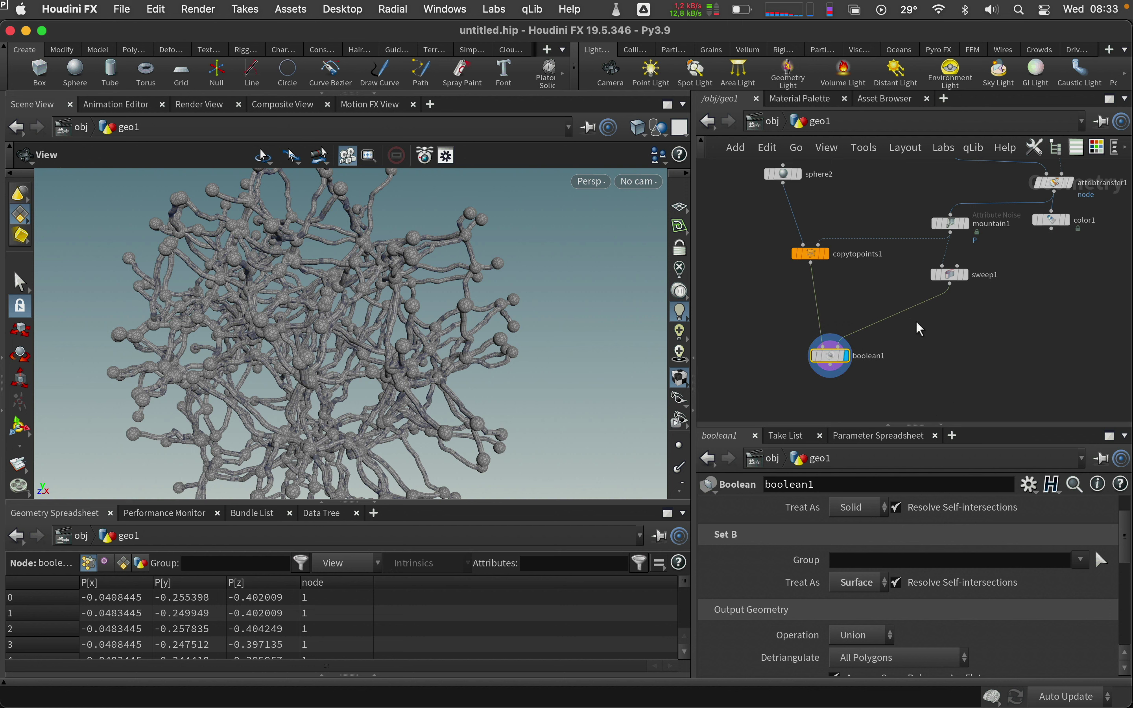
# Insert a Fuse node (fuse3) between sweep1 and boolean1
pyautogui.press('Tab')
pyautogui.write('fus')
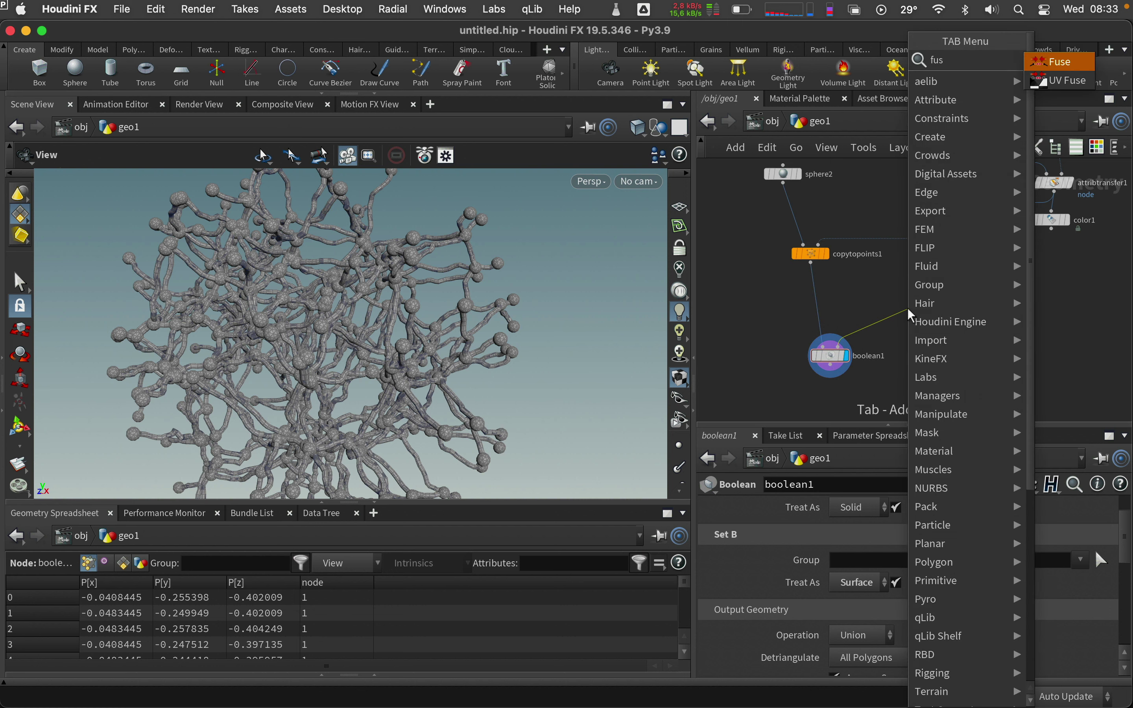
pyautogui.press('Return')
pyautogui.click(912, 311)
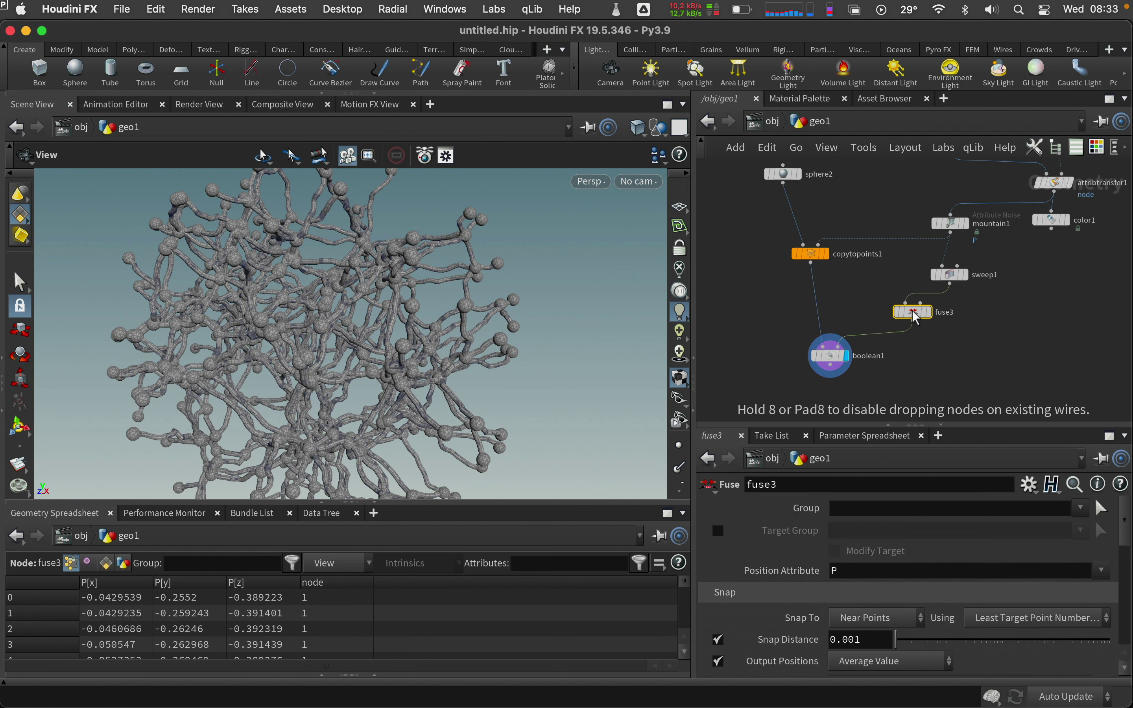
# Set boolean1's Set B Treat As to Solid and tidy the surrounding nodes
pyautogui.moveTo(779, 386); pyautogui.dragTo(819, 370)
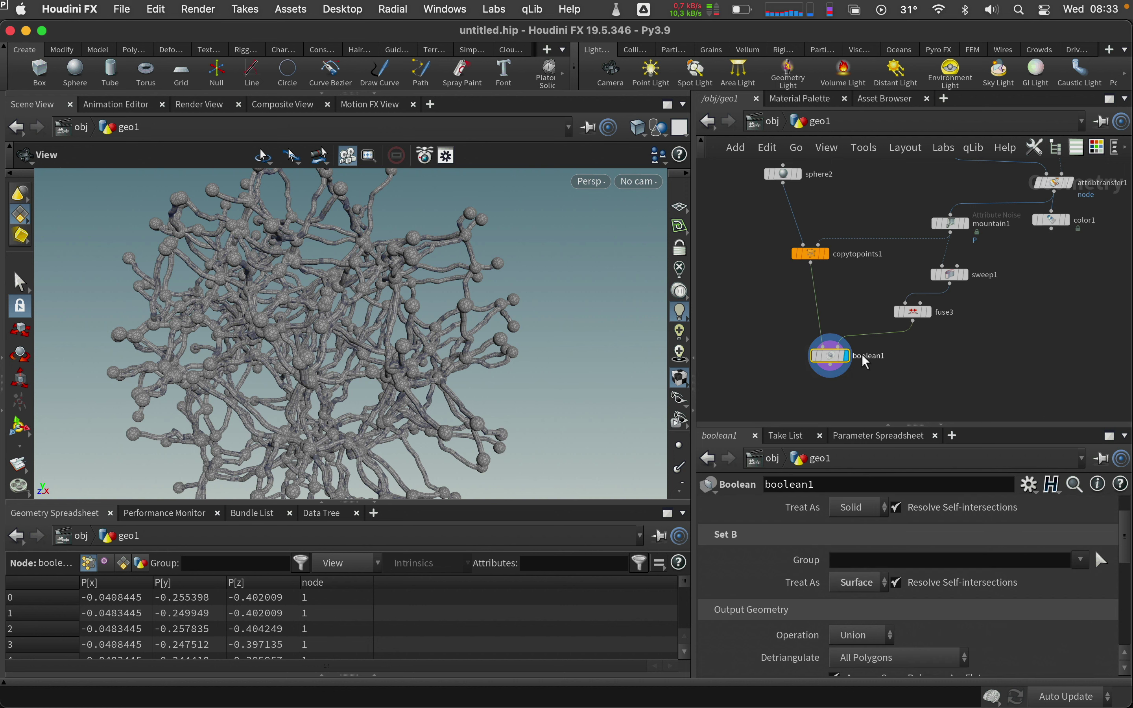
pyautogui.click(884, 588)
pyautogui.click(870, 603)
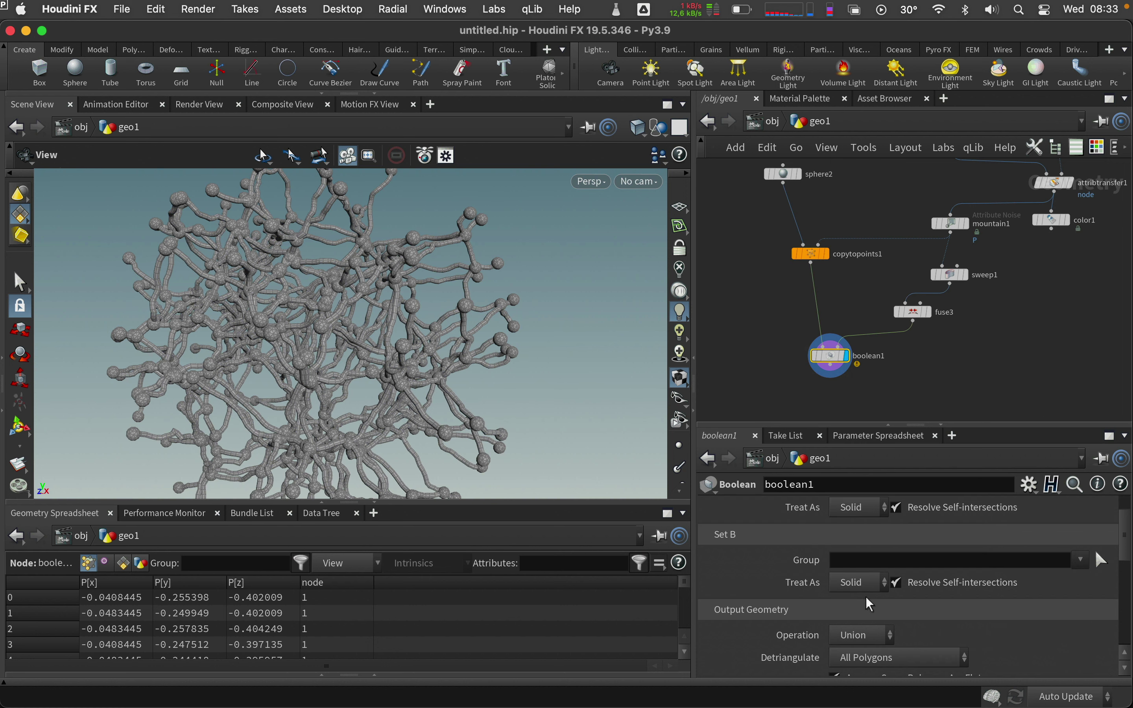
pyautogui.click(950, 274)
pyautogui.moveTo(914, 312); pyautogui.dragTo(951, 305)
pyautogui.moveTo(838, 359)
pyautogui.mouseDown()
pyautogui.moveTo(818, 337)
pyautogui.moveTo(811, 375)
pyautogui.mouseUp()
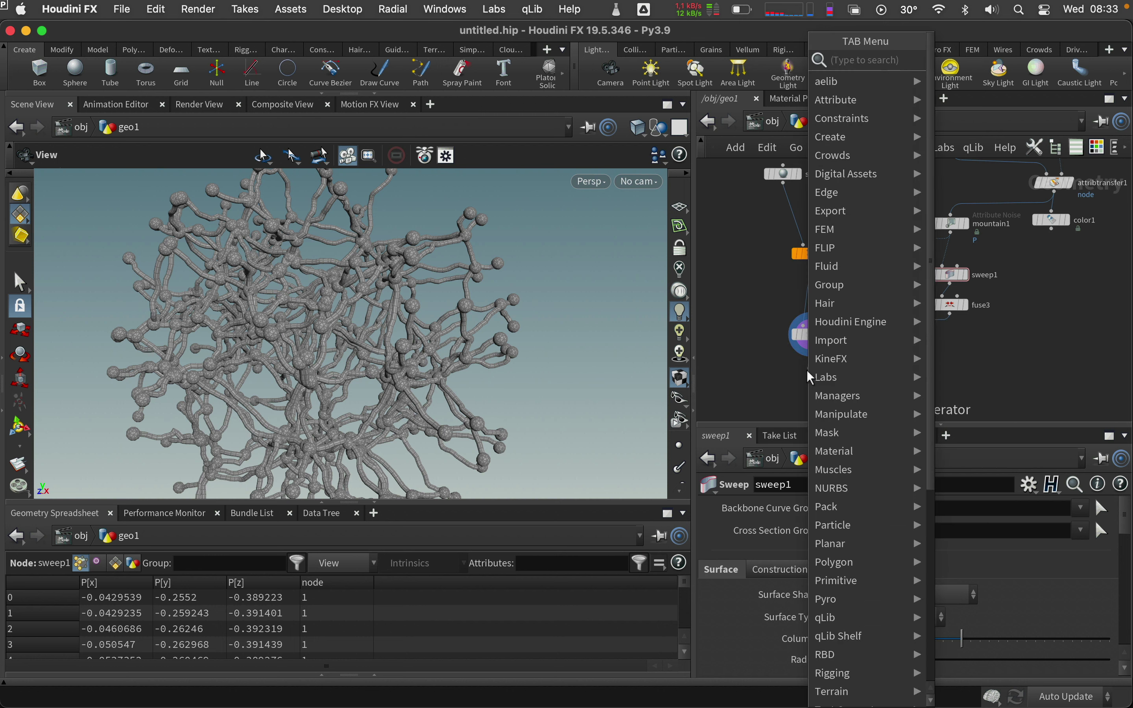
# Add smooth1 after boolean1 with Filter Quality 1 and Strength 5.33
pyautogui.write('smooth')
pyautogui.press('Return')
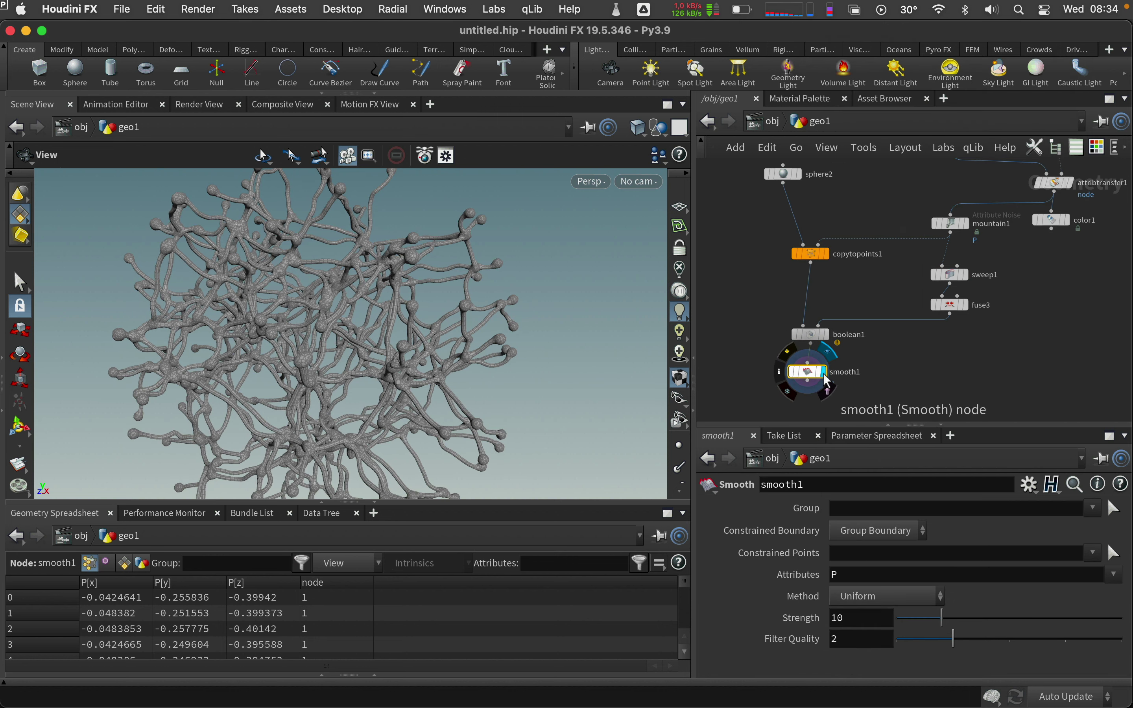
pyautogui.moveTo(290, 322); pyautogui.dragTo(500, 307, button='right')
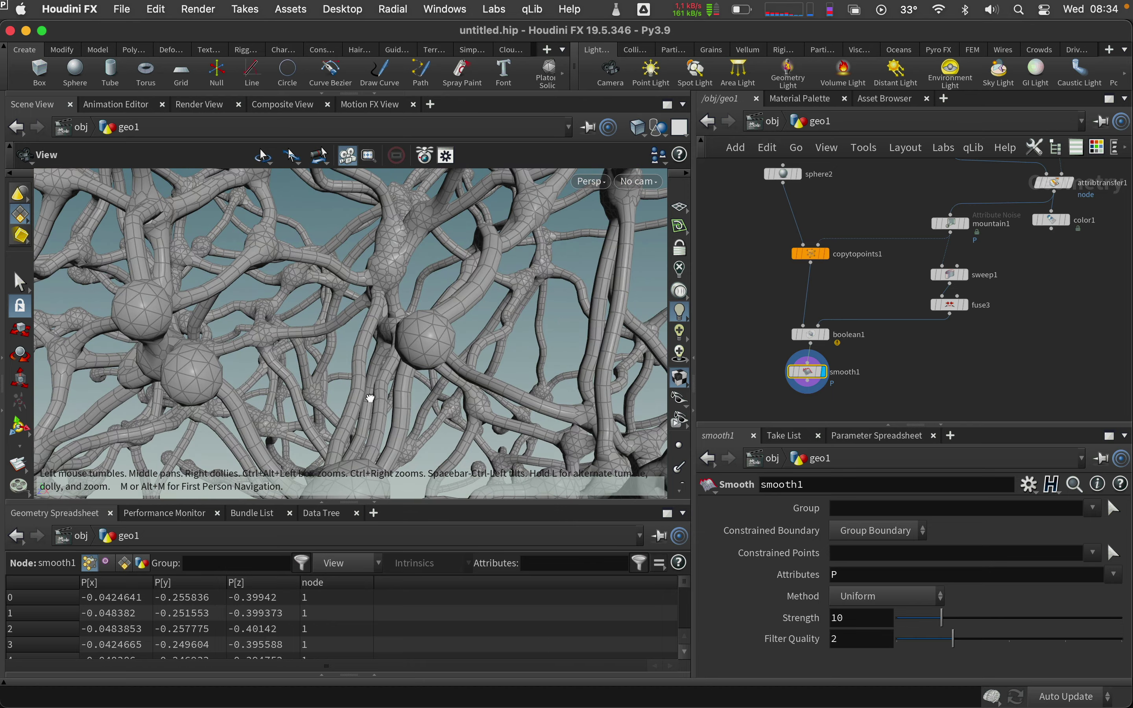
pyautogui.moveTo(370, 399); pyautogui.dragTo(435, 380)
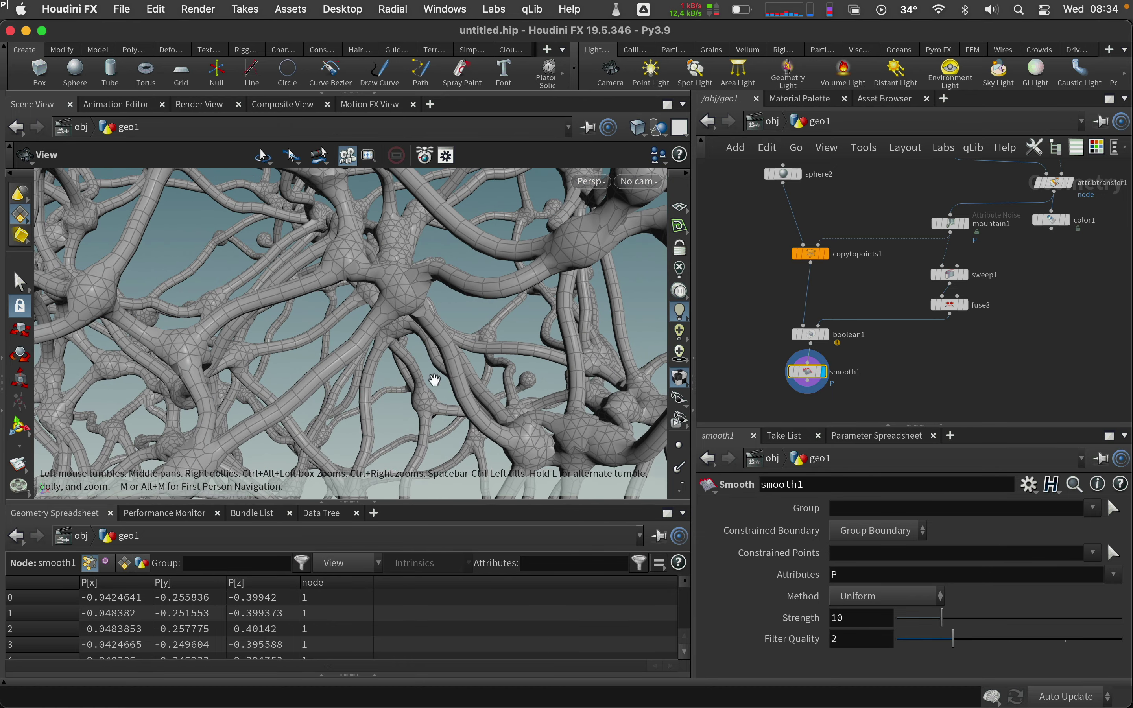
pyautogui.click(916, 642)
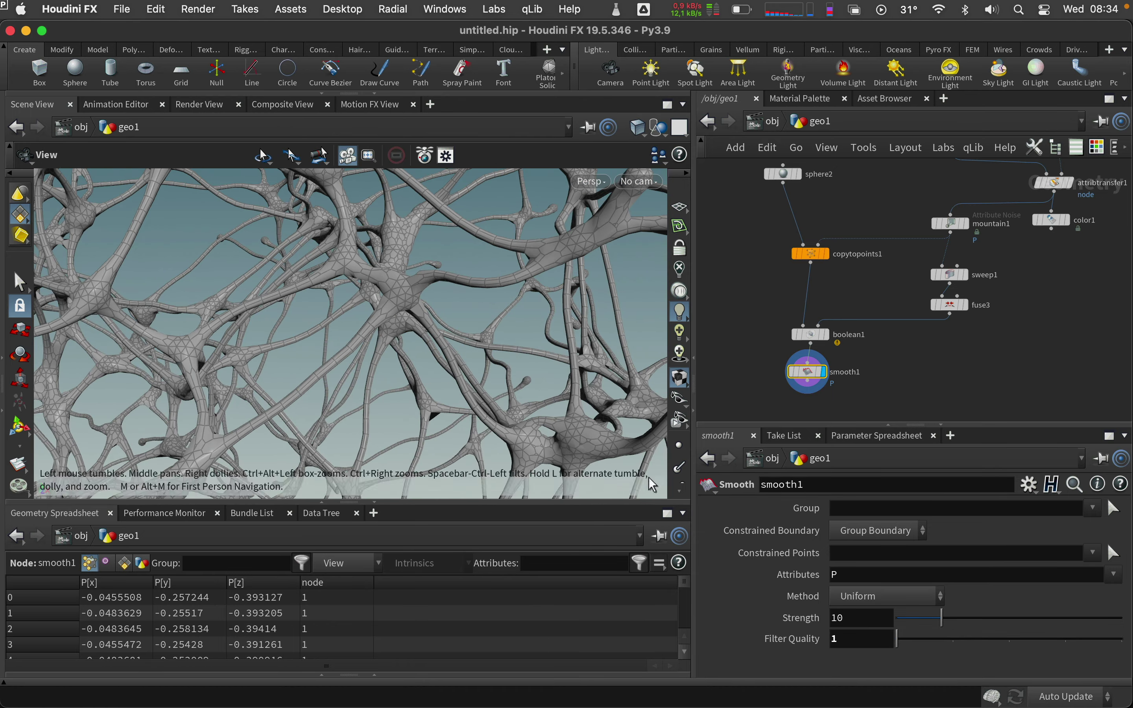
pyautogui.moveTo(449, 349)
pyautogui.mouseDown()
pyautogui.moveTo(417, 366)
pyautogui.moveTo(414, 349)
pyautogui.mouseUp()
pyautogui.moveTo(416, 402)
pyautogui.mouseDown()
pyautogui.moveTo(468, 299)
pyautogui.moveTo(501, 286)
pyautogui.mouseUp()
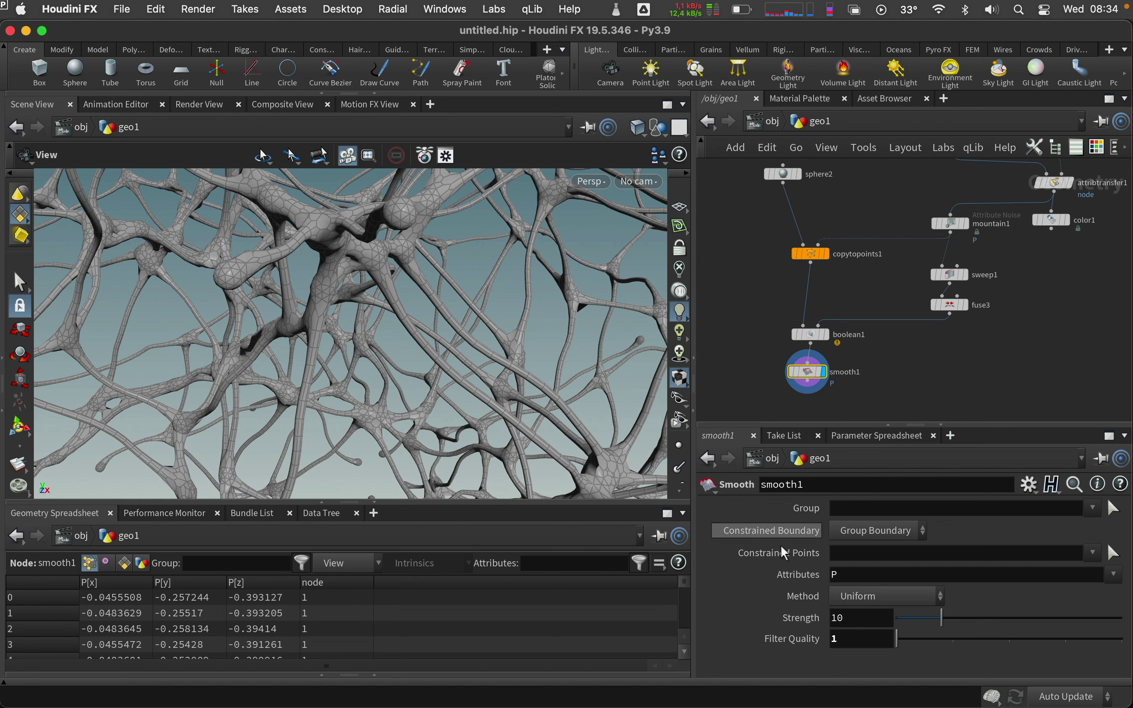
pyautogui.moveTo(944, 620)
pyautogui.mouseDown()
pyautogui.moveTo(904, 615)
pyautogui.moveTo(969, 614)
pyautogui.moveTo(920, 615)
pyautogui.mouseUp()
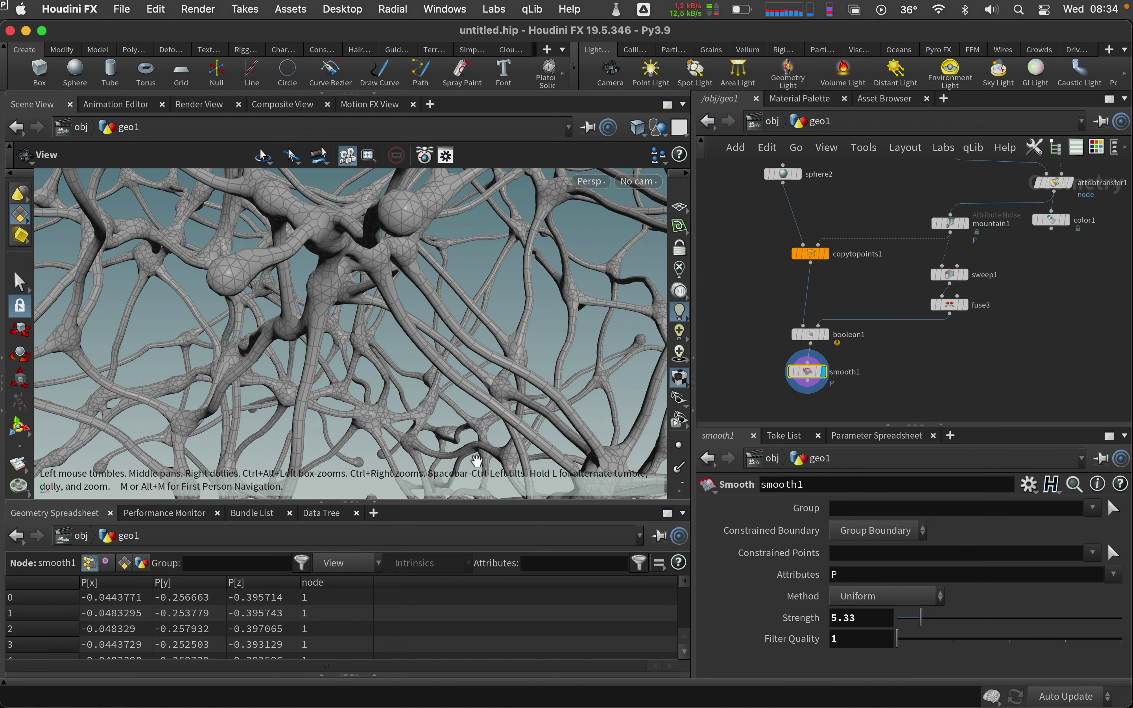
pyautogui.moveTo(408, 413)
pyautogui.mouseDown()
pyautogui.moveTo(487, 395)
pyautogui.moveTo(453, 356)
pyautogui.moveTo(450, 372)
pyautogui.moveTo(485, 380)
pyautogui.moveTo(372, 296)
pyautogui.moveTo(374, 317)
pyautogui.moveTo(291, 330)
pyautogui.moveTo(505, 296)
pyautogui.moveTo(311, 258)
pyautogui.mouseUp()
pyautogui.moveTo(386, 337)
pyautogui.mouseDown()
pyautogui.moveTo(432, 324)
pyautogui.moveTo(387, 306)
pyautogui.moveTo(438, 314)
pyautogui.moveTo(387, 319)
pyautogui.moveTo(397, 329)
pyautogui.mouseUp()
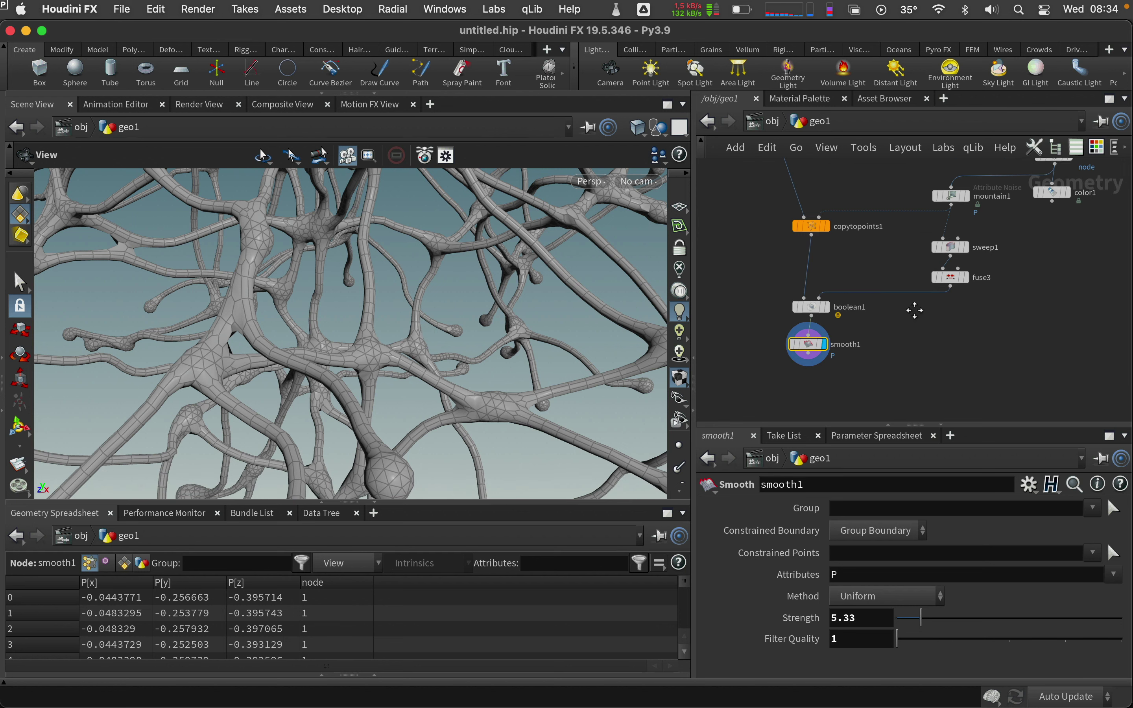
pyautogui.scroll(-5, 895, 306)
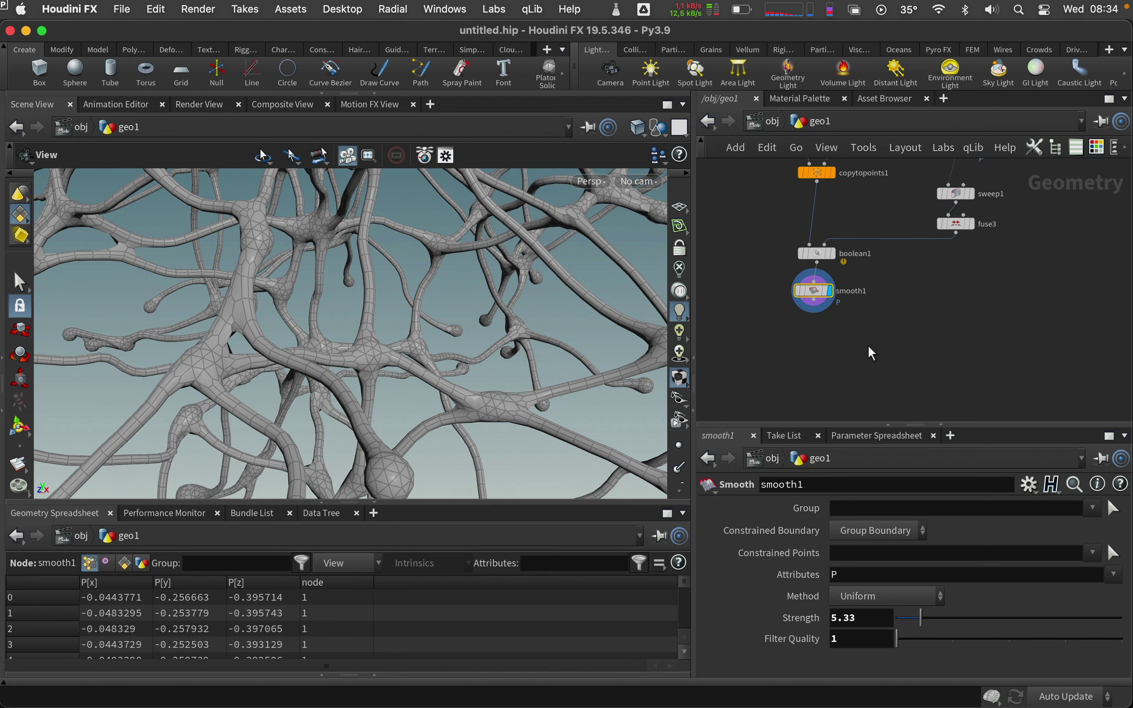
pyautogui.scroll(3, 889, 291)
pyautogui.scroll(3, 800, 244)
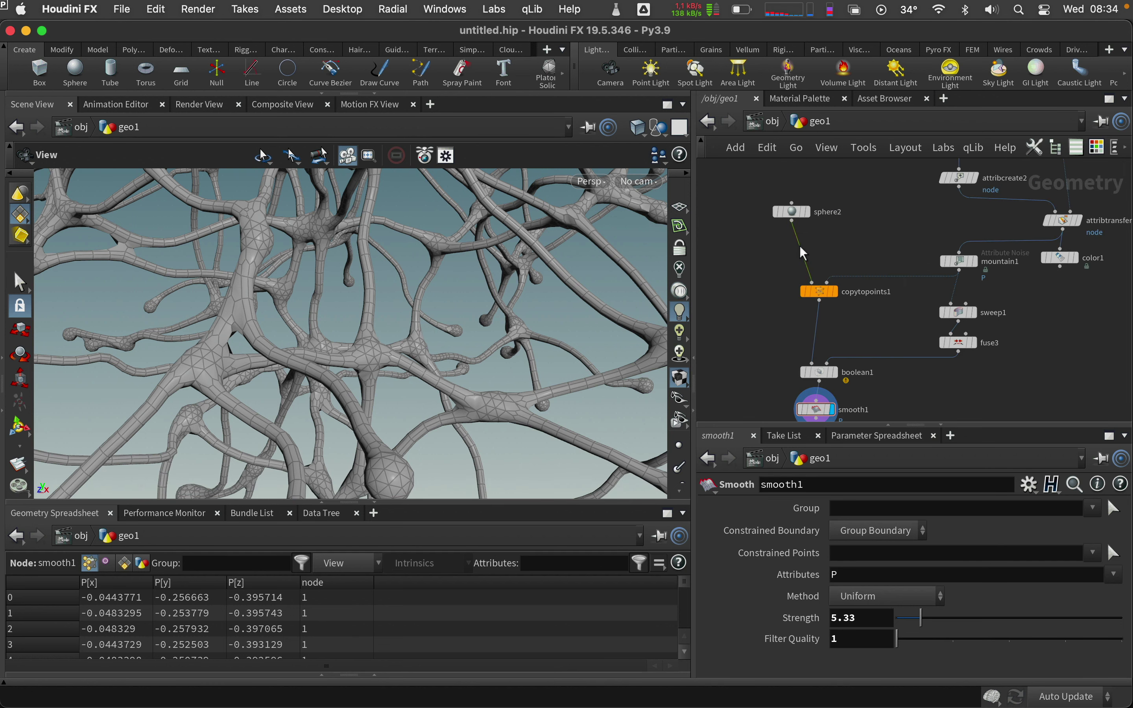
# Insert attribcreate3 between sphere2 and copytopoints1 creating attribute 'sphere' with value 1
pyautogui.press('Tab')
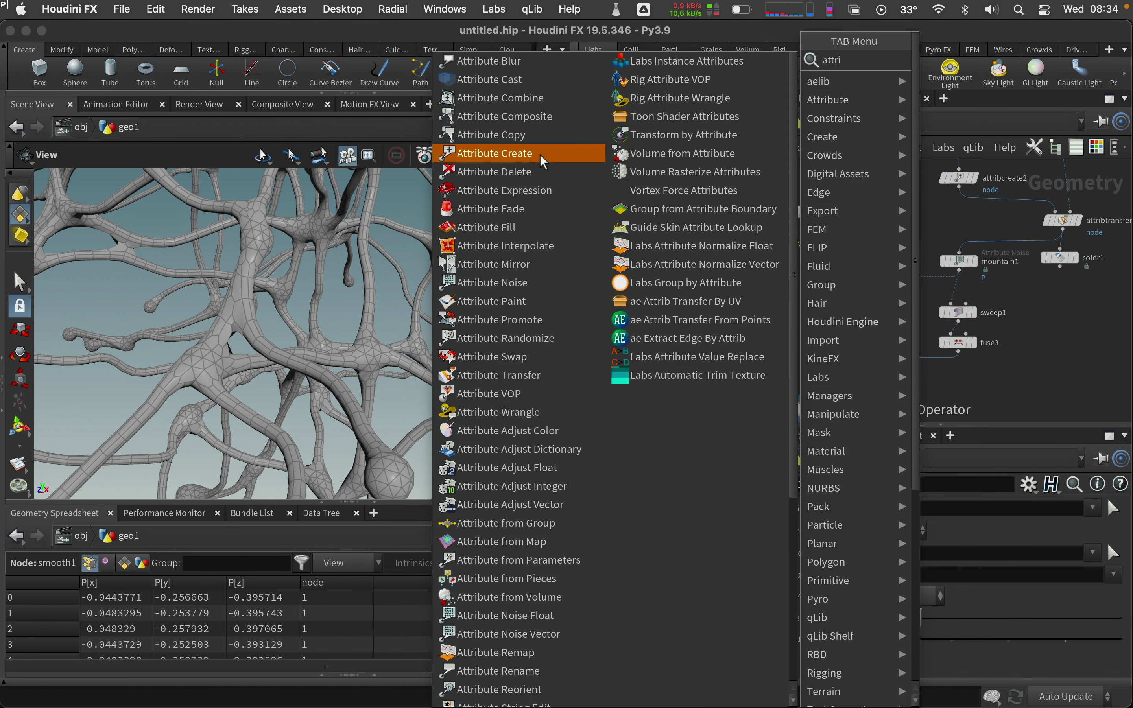
pyautogui.click(540, 155)
pyautogui.click(781, 246)
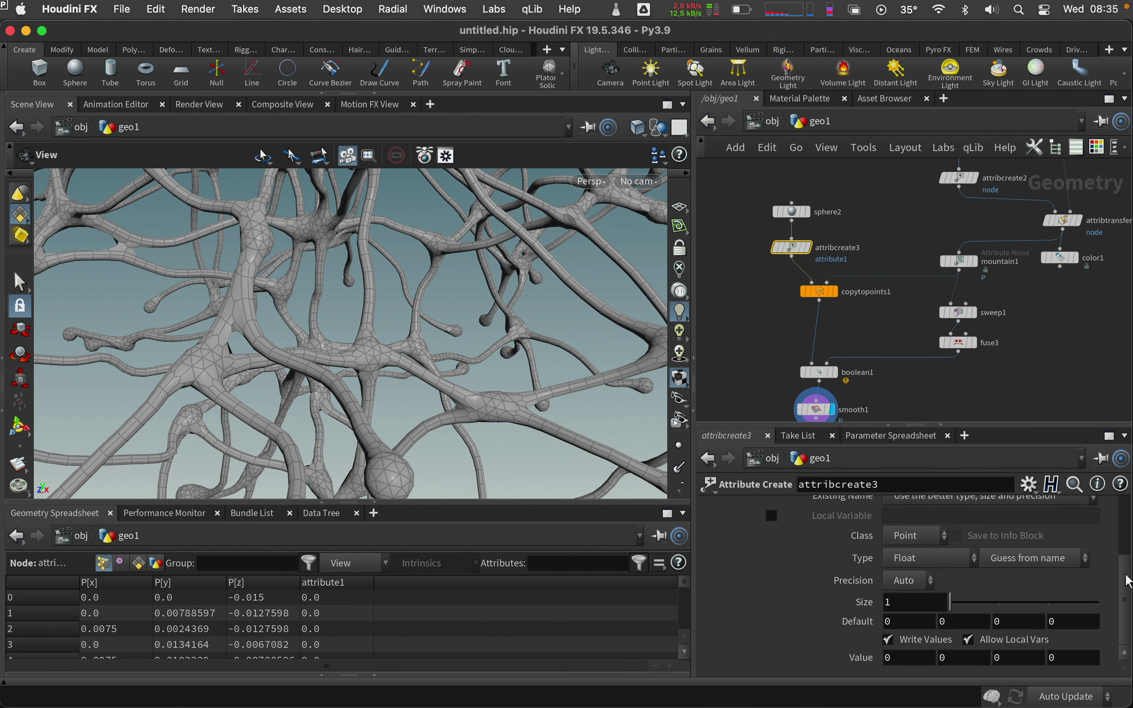
pyautogui.moveTo(955, 596); pyautogui.dragTo(830, 573)
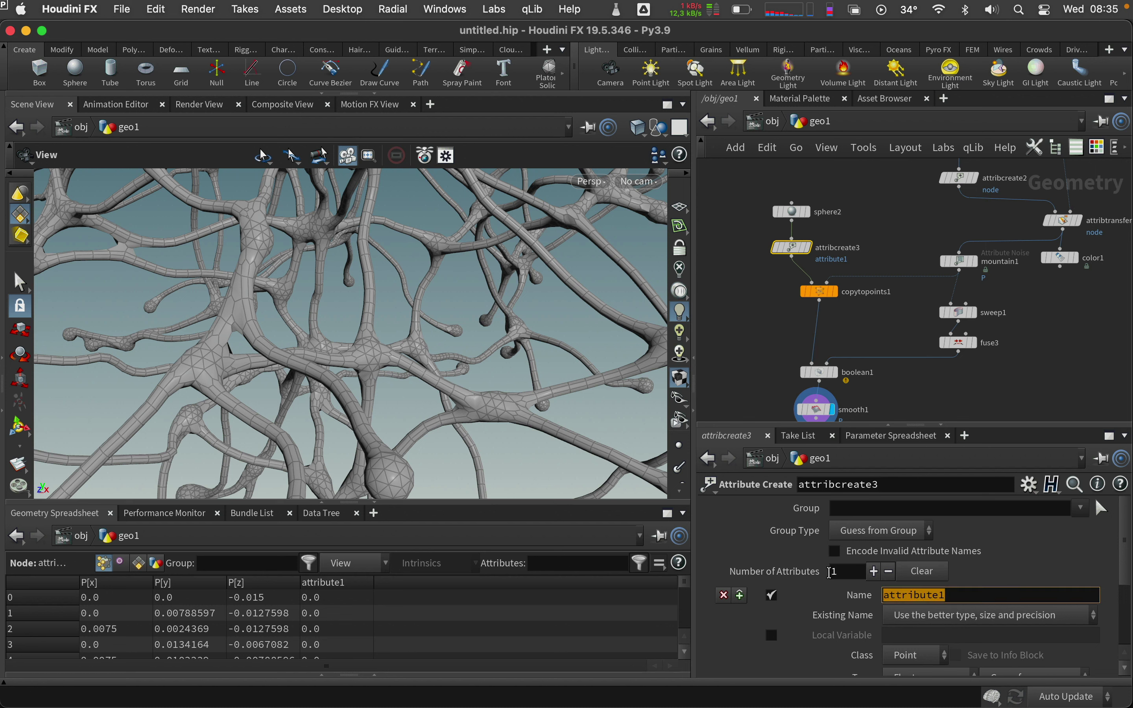
pyautogui.write('spher')
pyautogui.press('Return')
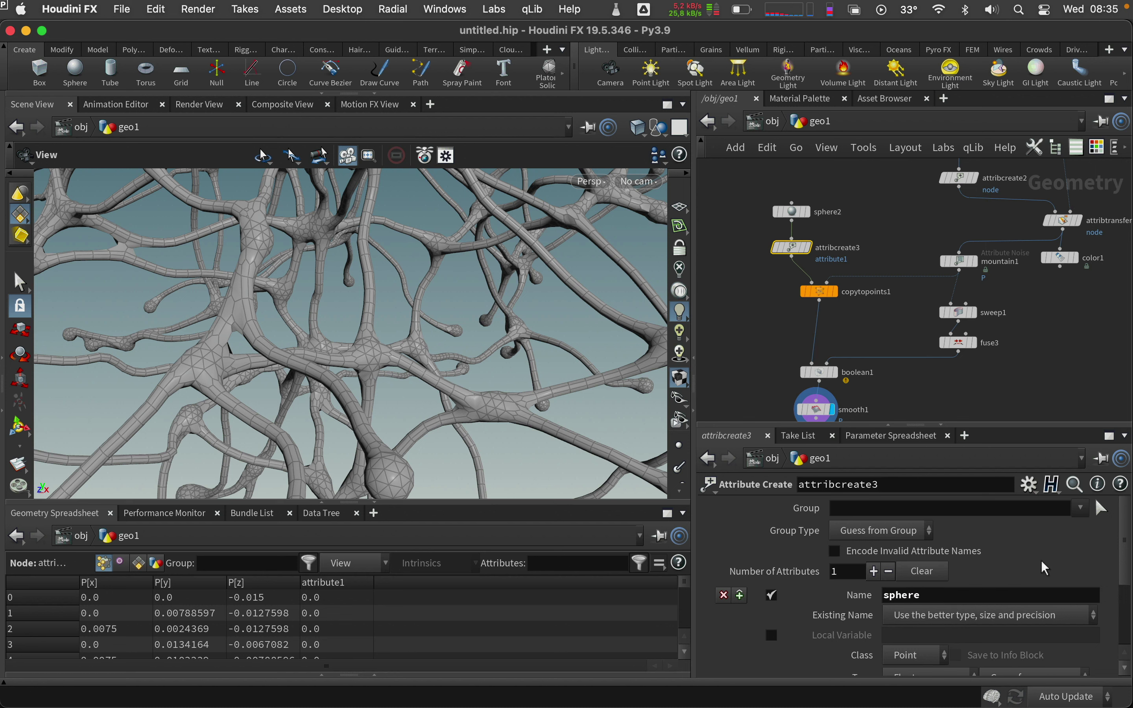
pyautogui.scroll(-5, 1125, 544)
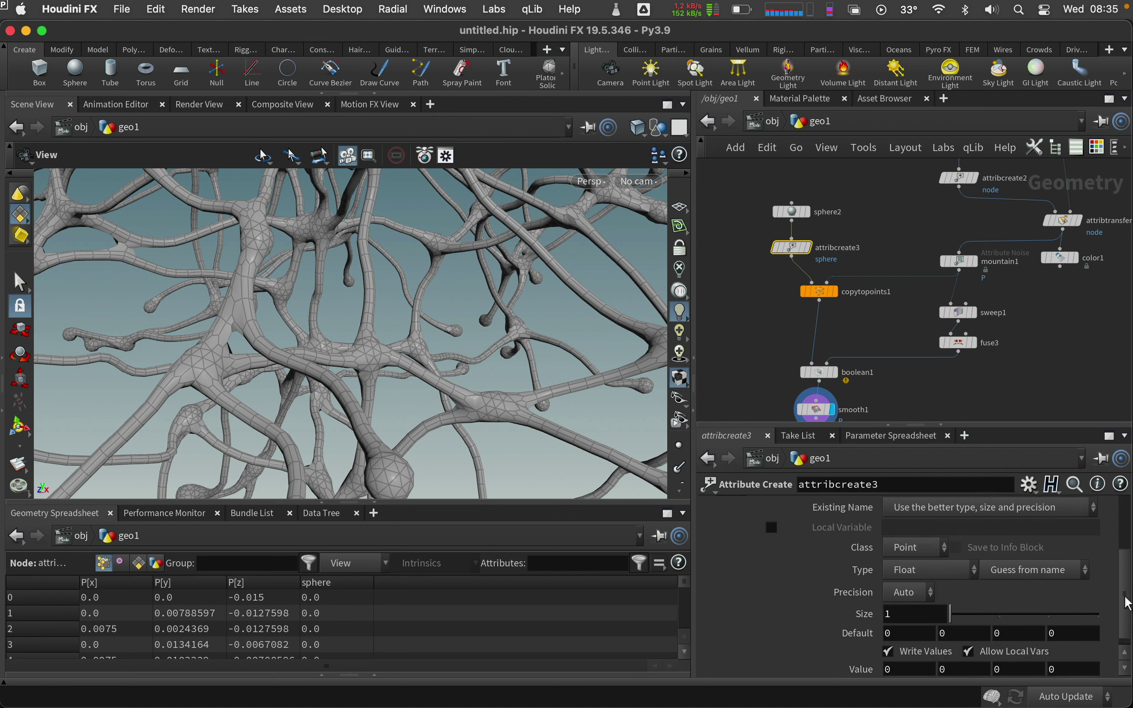
pyautogui.click(912, 657)
pyautogui.write('1')
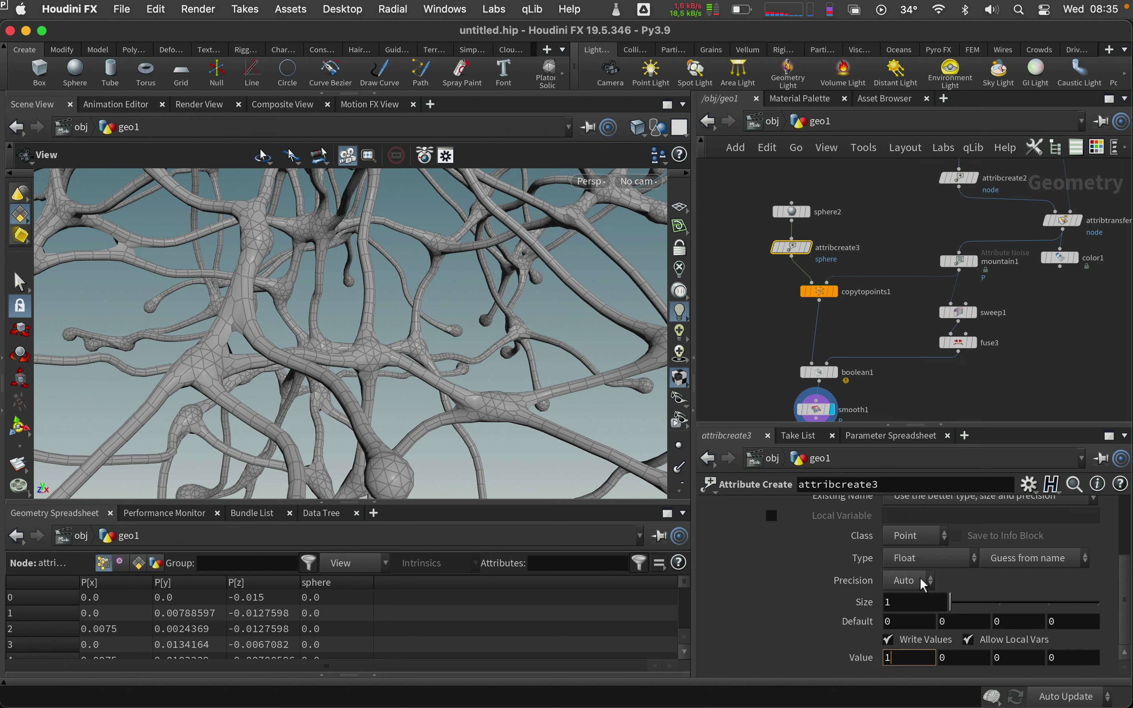
# Make the 'sphere' attribute an Integer of class Primitive
pyautogui.click(926, 561)
pyautogui.click(914, 411)
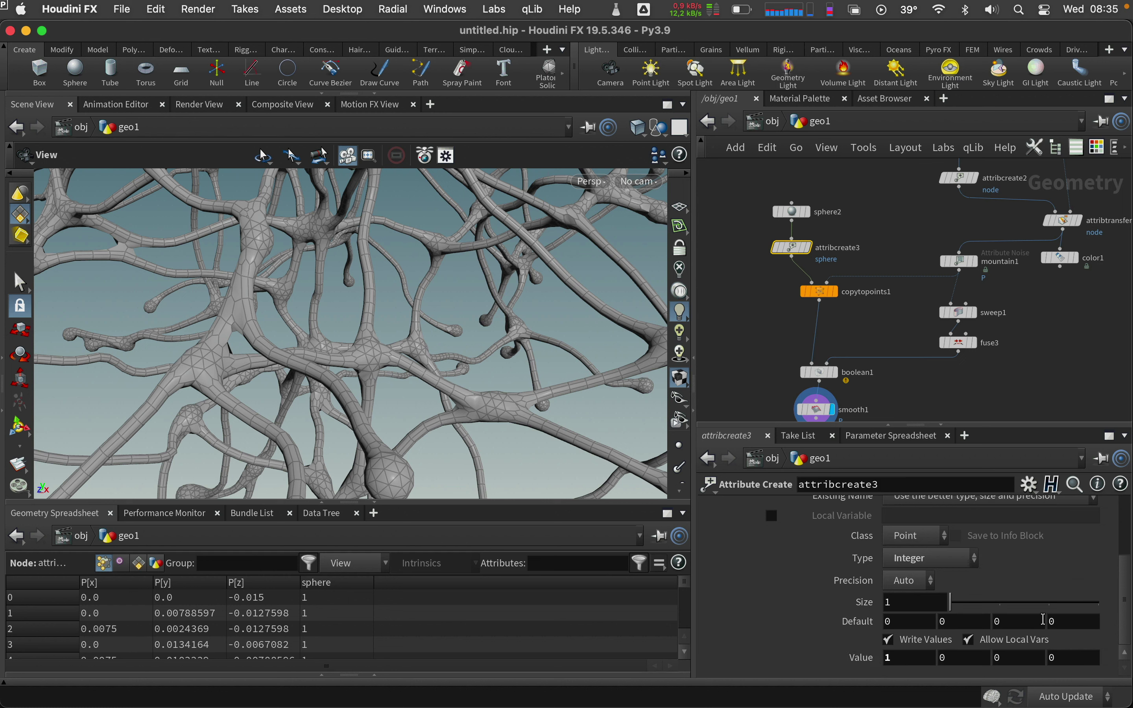
pyautogui.click(934, 537)
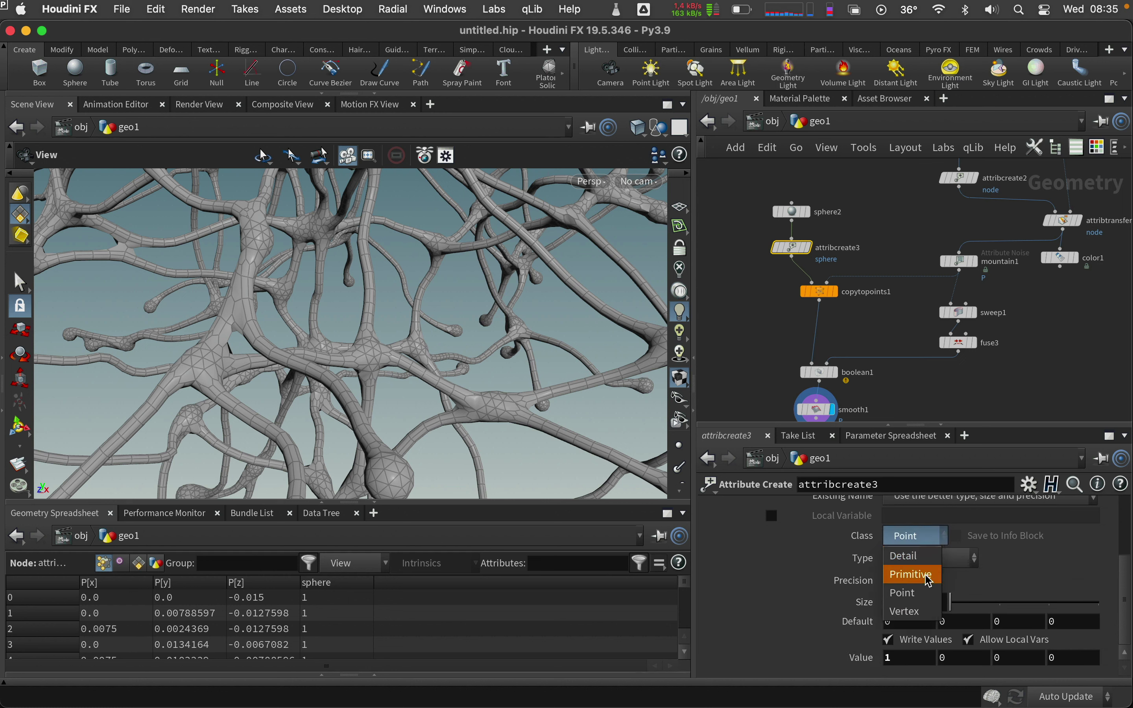
pyautogui.click(912, 573)
pyautogui.scroll(-3, 1080, 372)
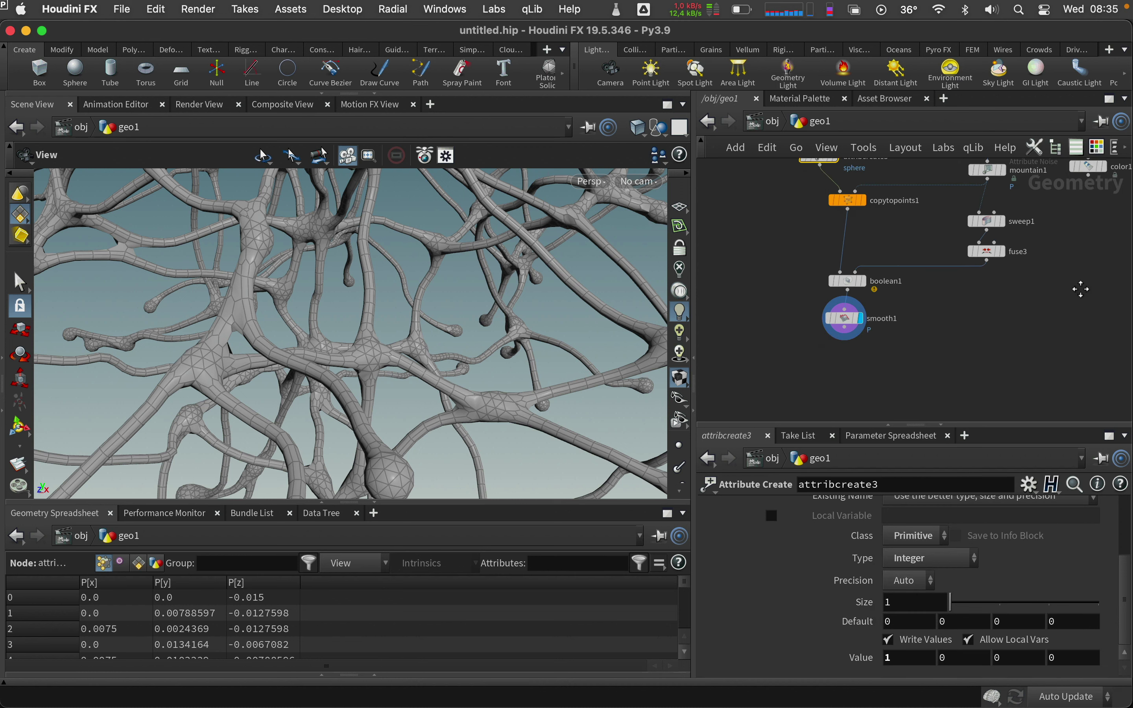
pyautogui.scroll(-2, 1031, 304)
pyautogui.scroll(-1, 954, 355)
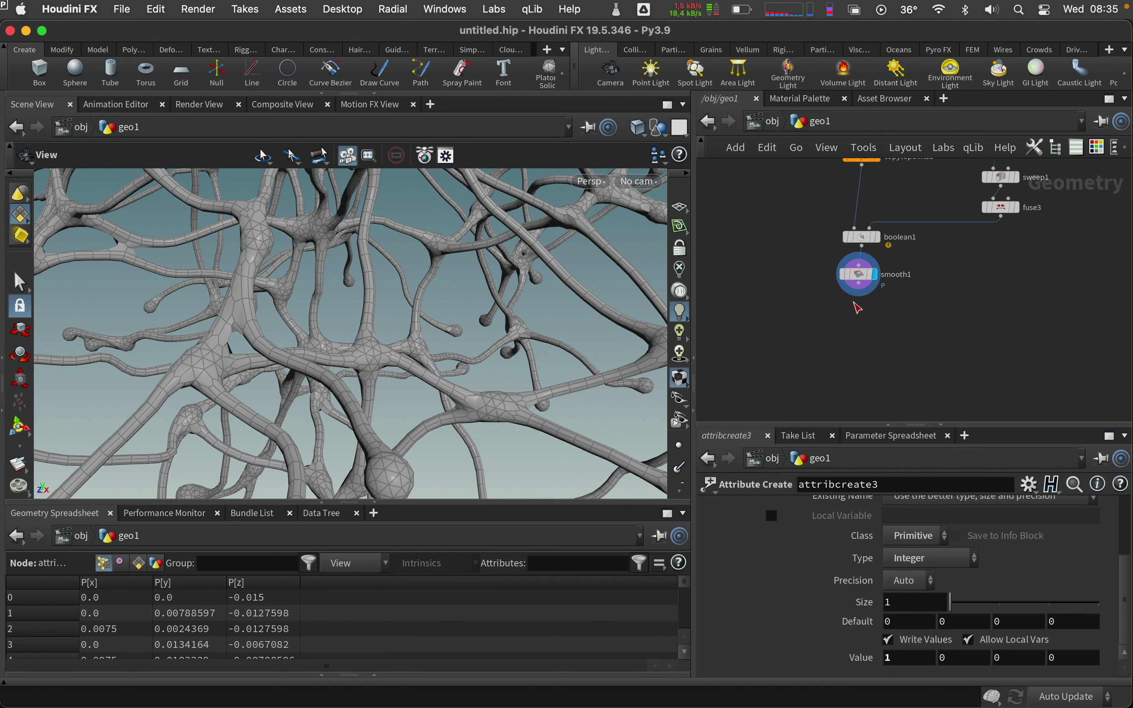
pyautogui.moveTo(877, 304); pyautogui.dragTo(843, 342)
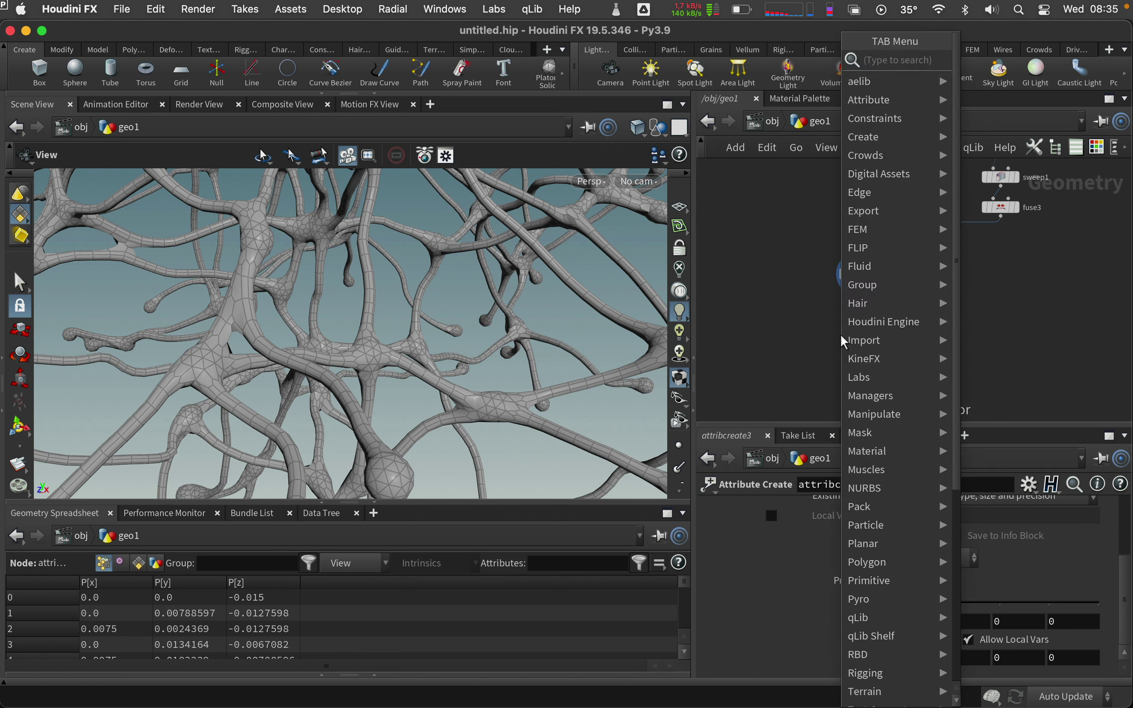
pyautogui.write('spli')
pyautogui.press('Return')
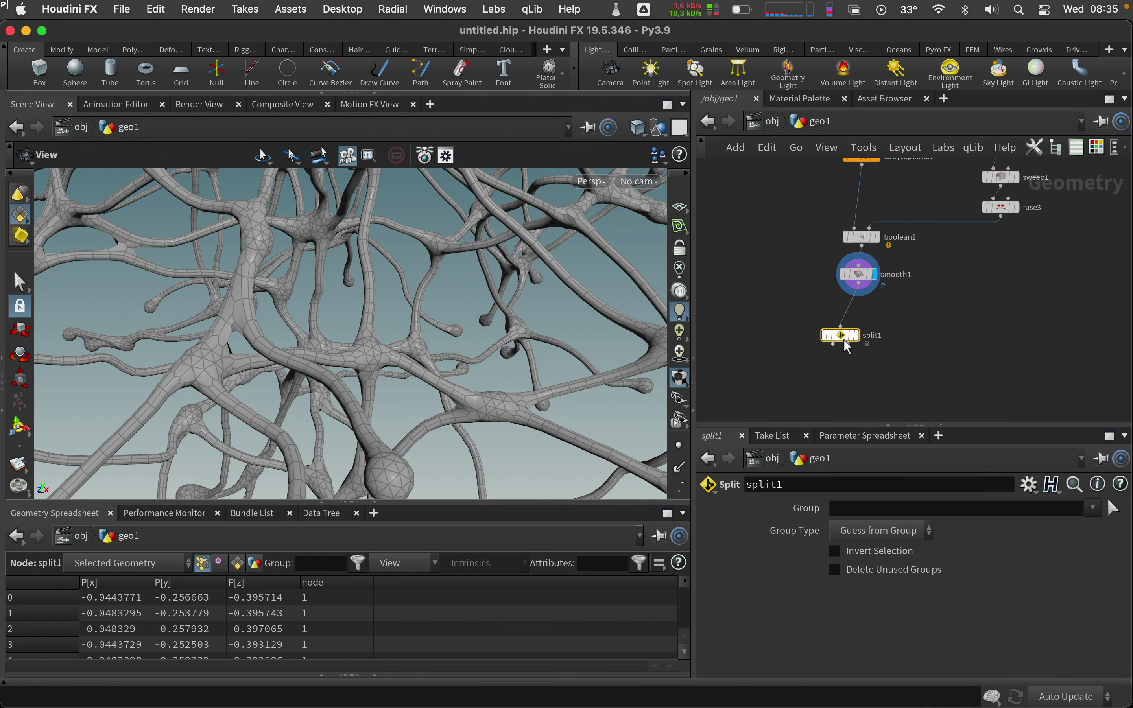
pyautogui.click(880, 344)
pyautogui.write('@sphere==1')
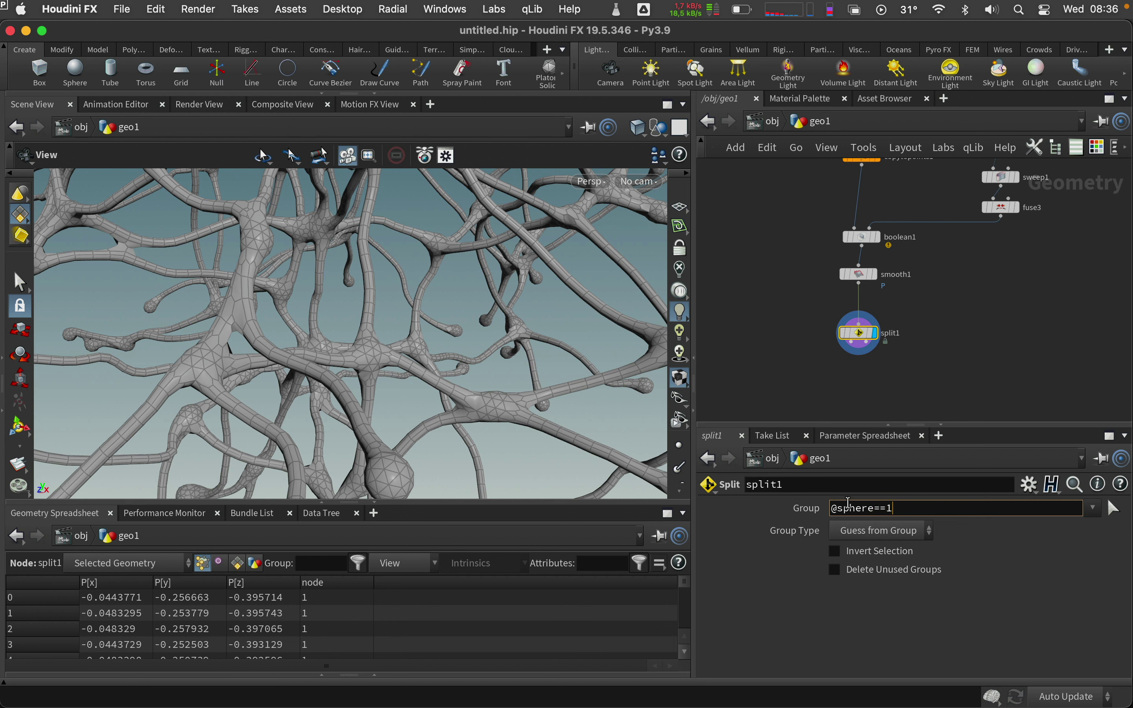
pyautogui.press('Return')
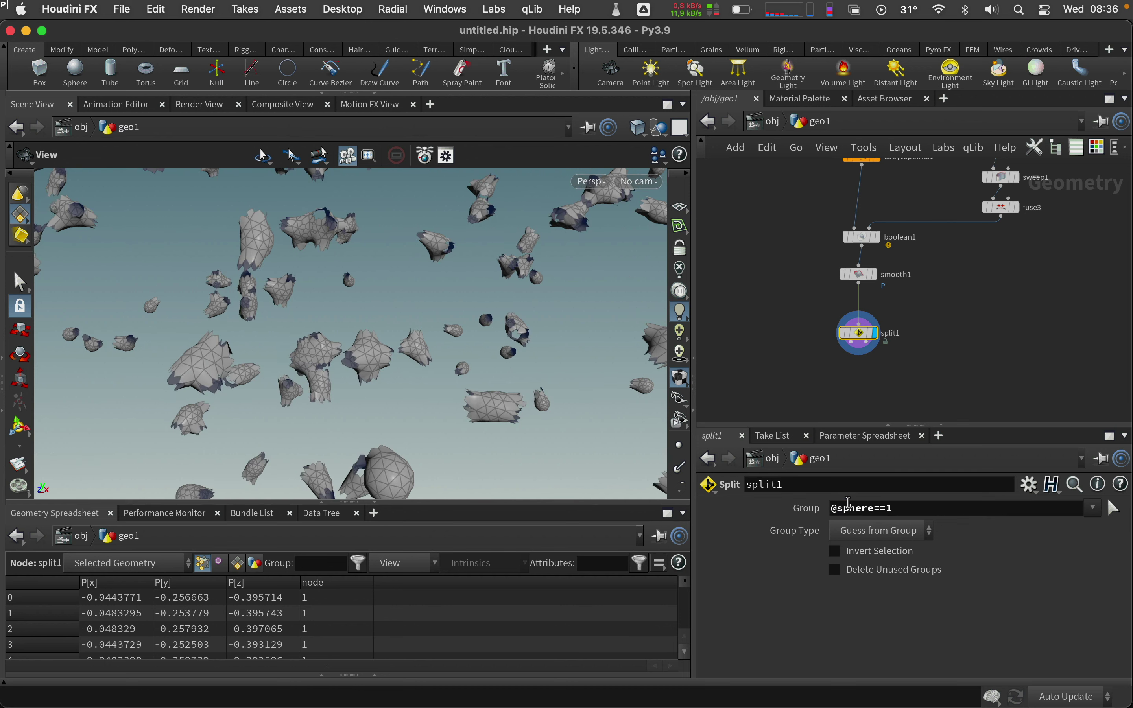
pyautogui.scroll(-5, 820, 328)
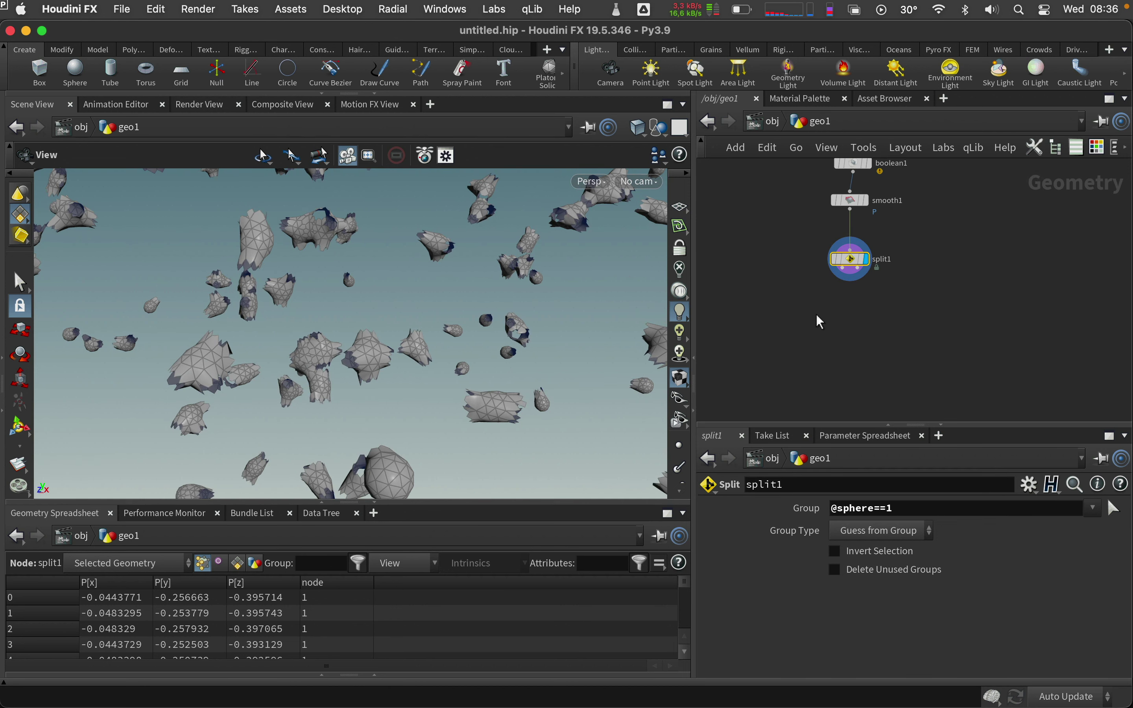
# Begin adding a For-Each loop from split1's output
pyautogui.click(843, 268)
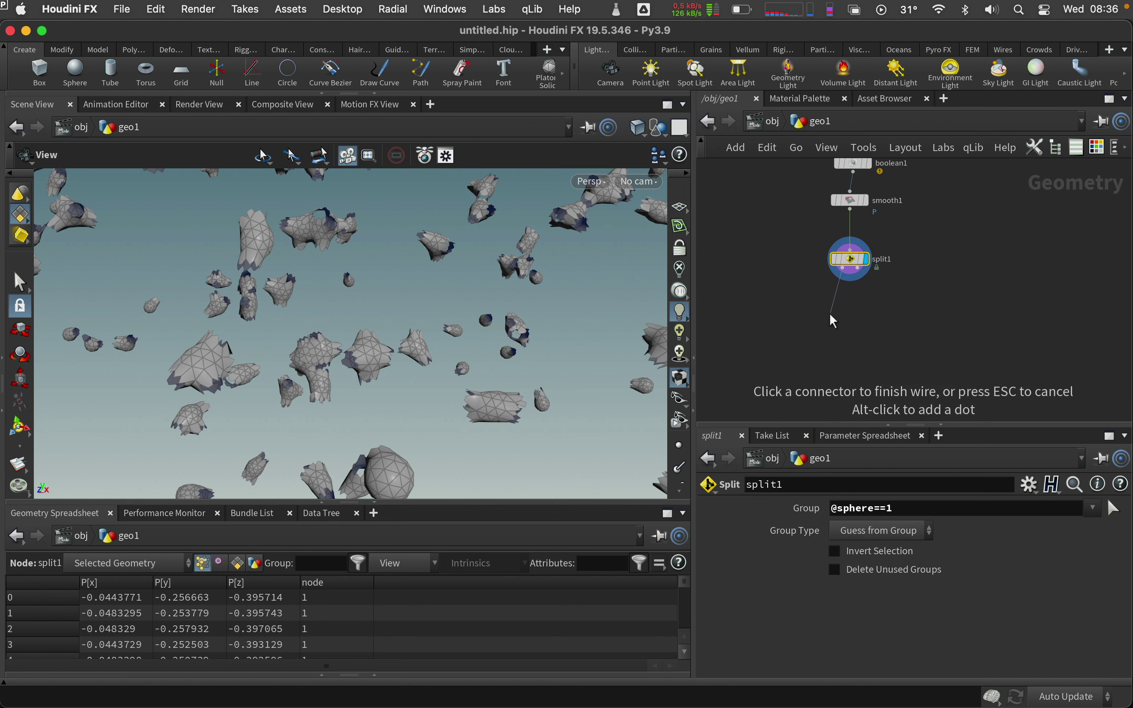
pyautogui.press('Tab')
pyautogui.write('for')
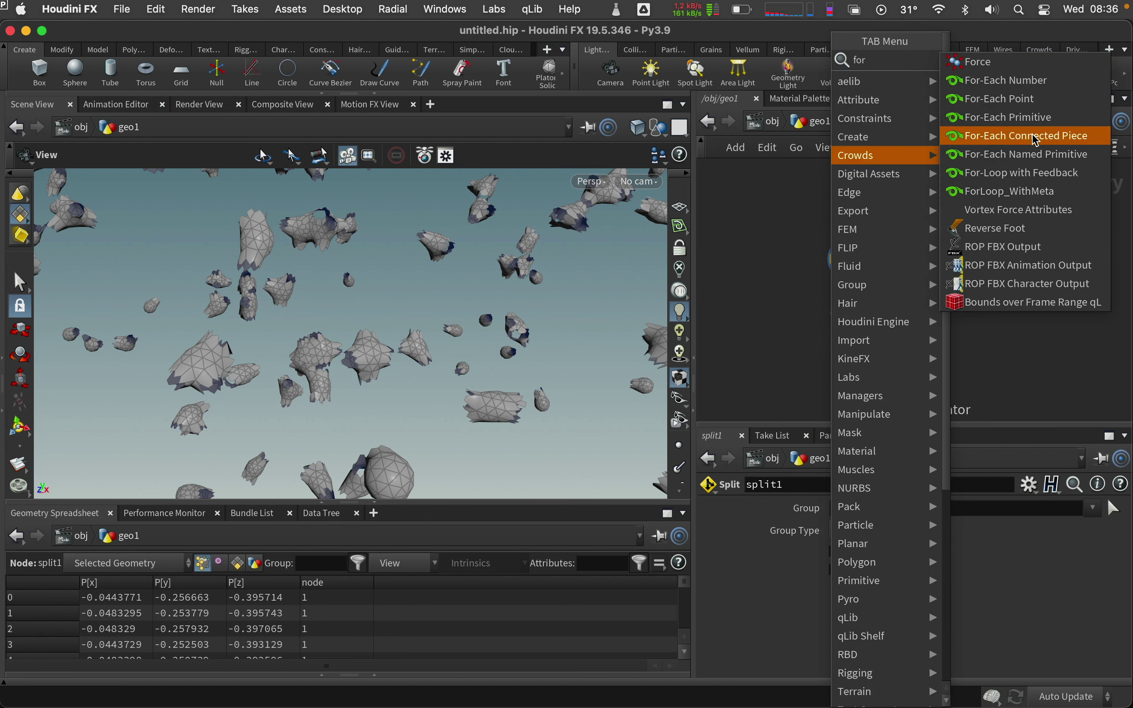
# Add a Connectivity and For-Each loop after split1, with a UV Unwrap inside the loop
pyautogui.click(1036, 138)
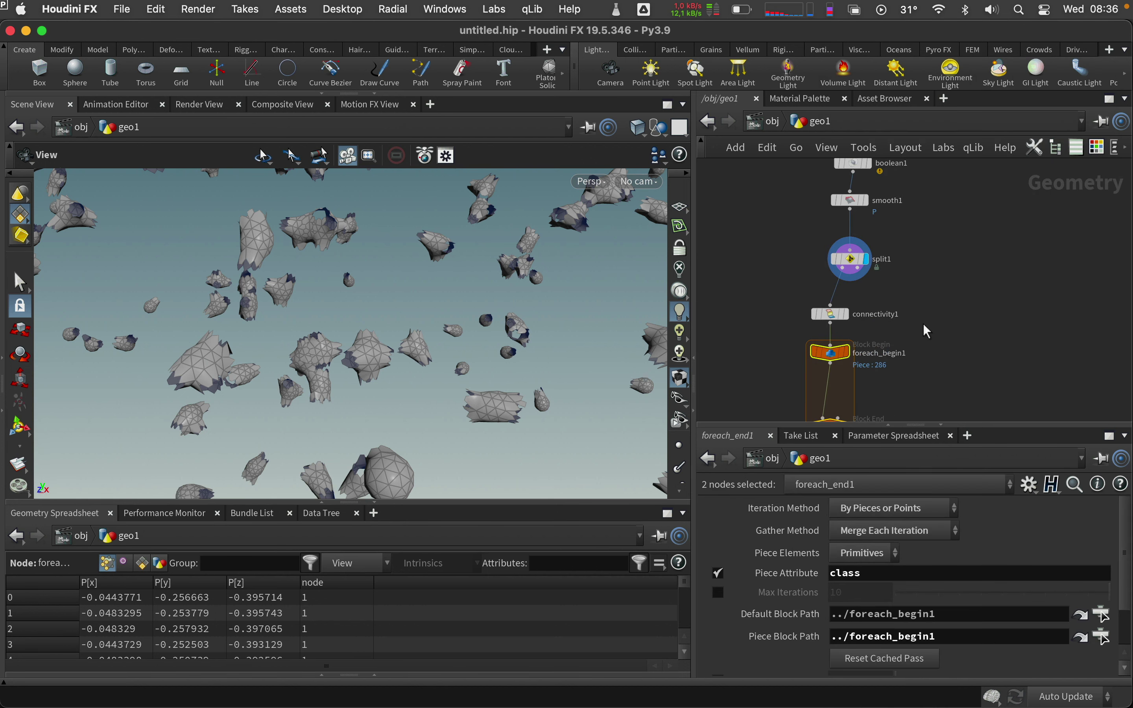
pyautogui.keyDown('shift'); pyautogui.click(883, 259); pyautogui.keyUp('shift')
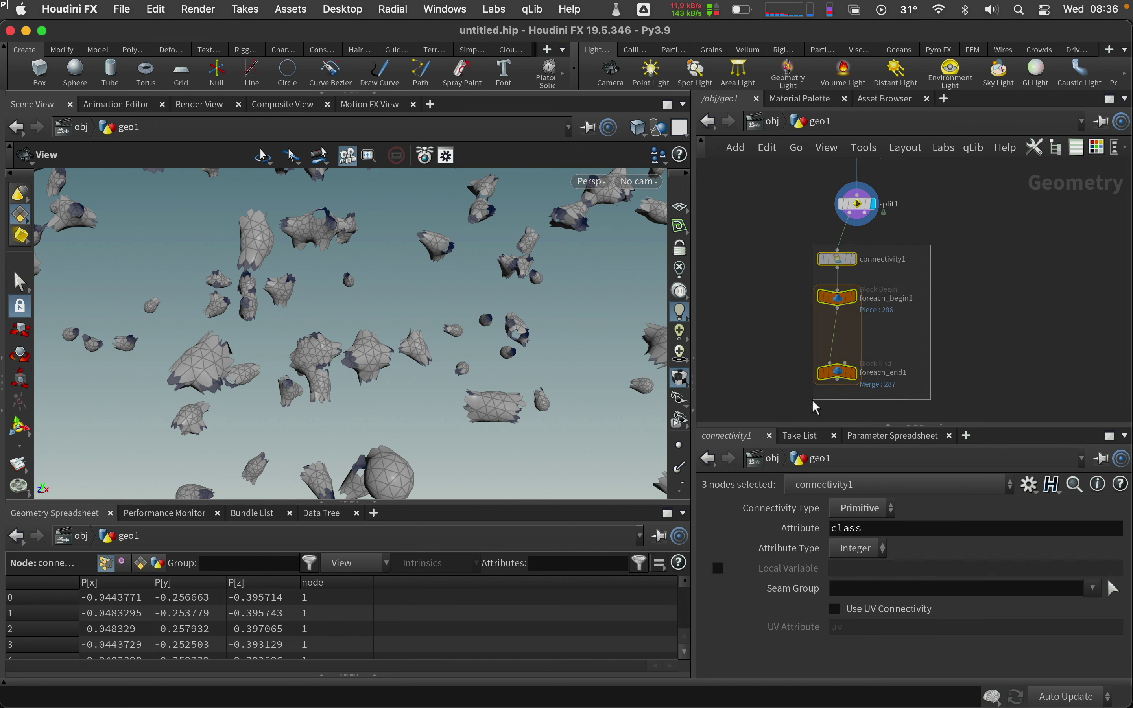
pyautogui.moveTo(845, 378); pyautogui.dragTo(864, 375)
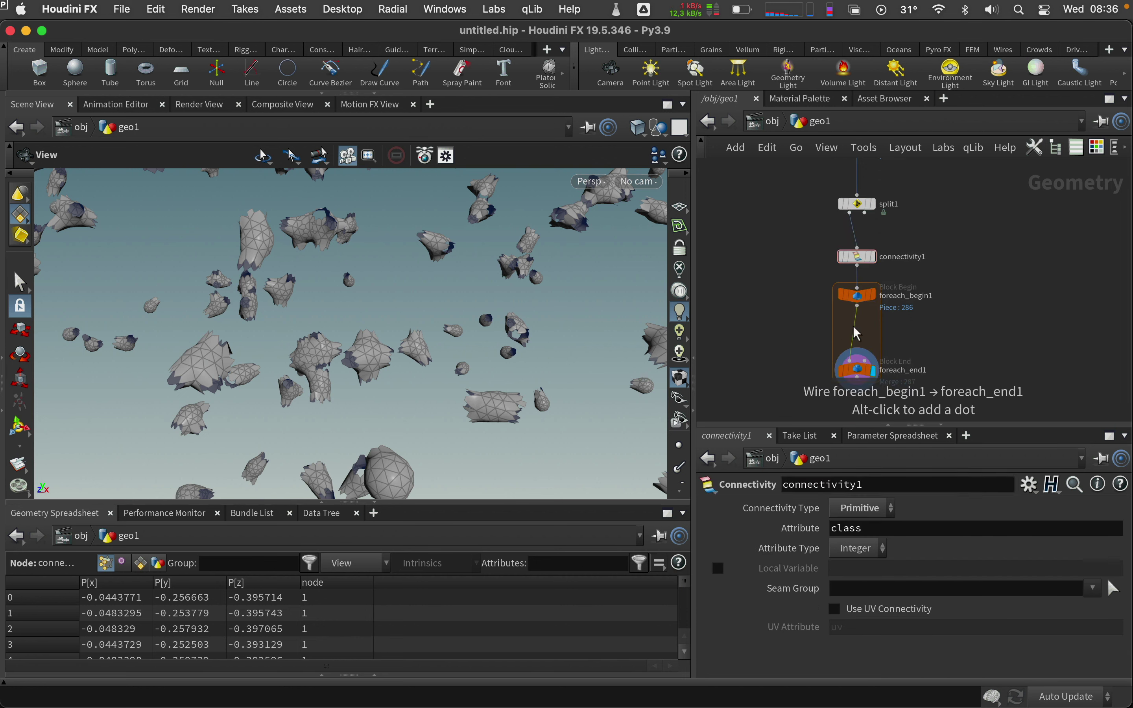
pyautogui.press('Tab')
pyautogui.write('uvu')
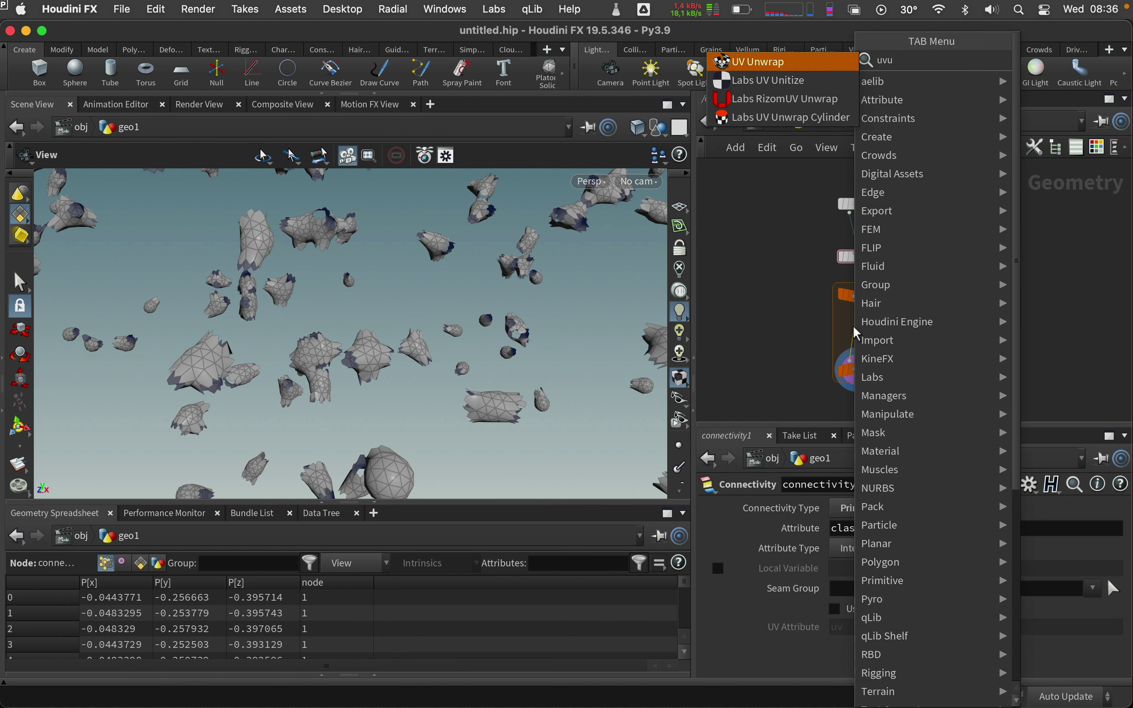
pyautogui.press('Return')
pyautogui.click(854, 327)
pyautogui.scroll(-3, 951, 310)
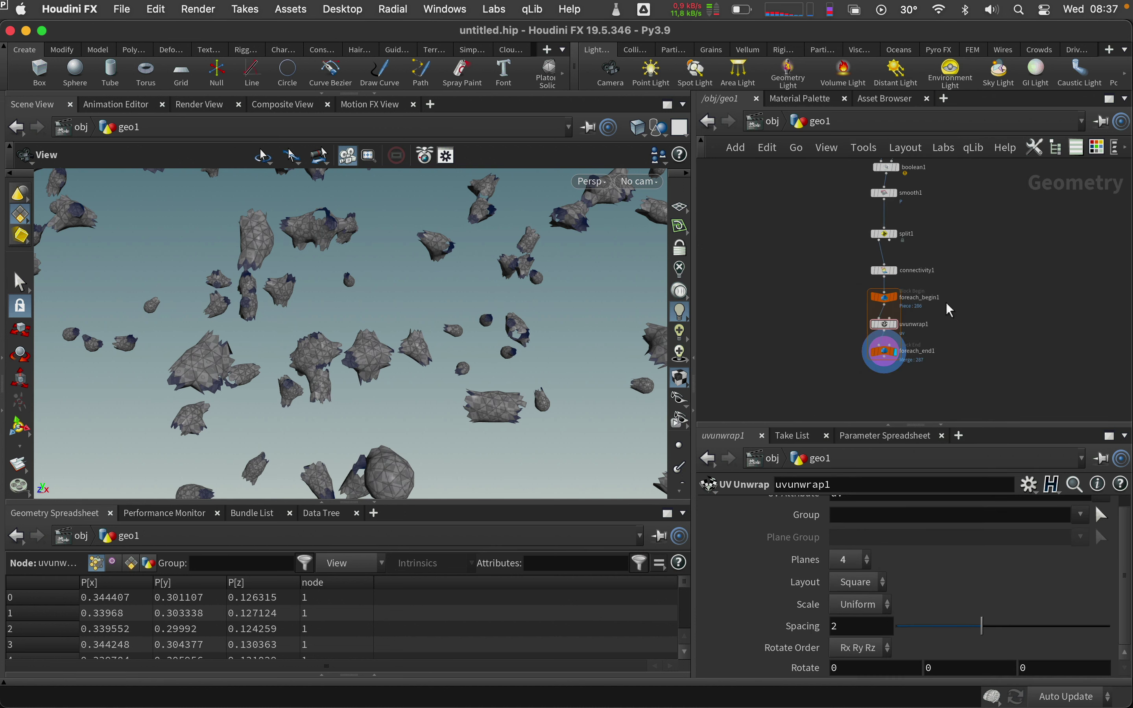
# Add a Merge node and wire foreach_end1 and split1 into merge1
pyautogui.press('Tab')
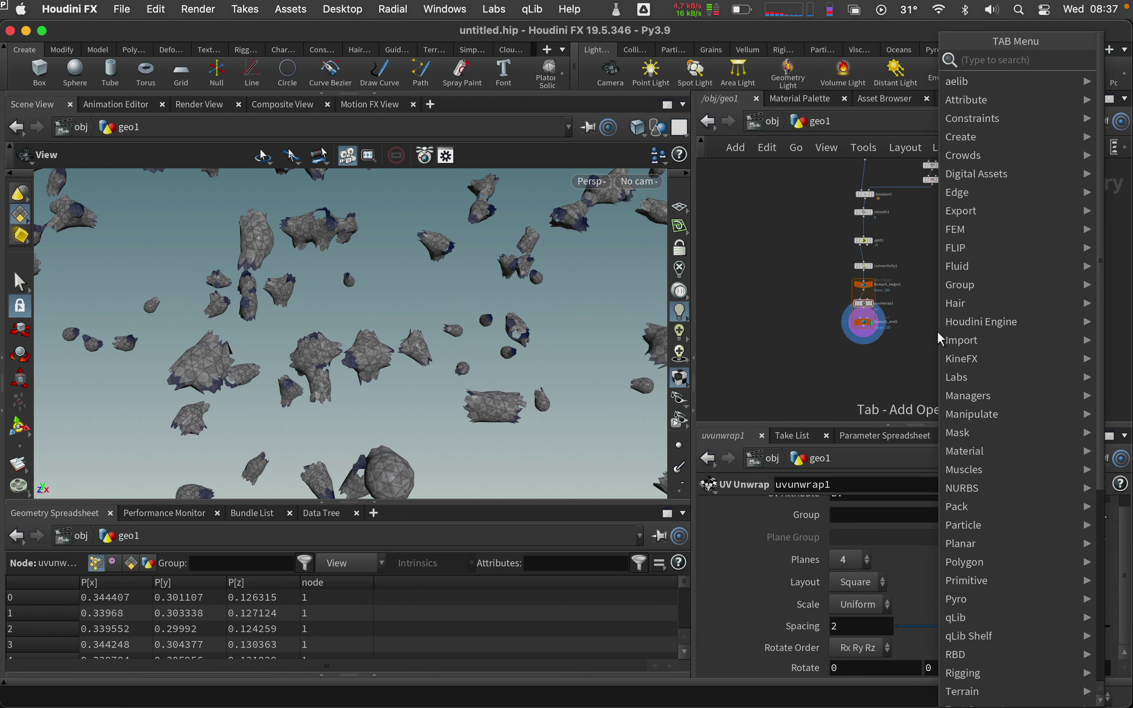
pyautogui.write('merge')
pyautogui.press('Return')
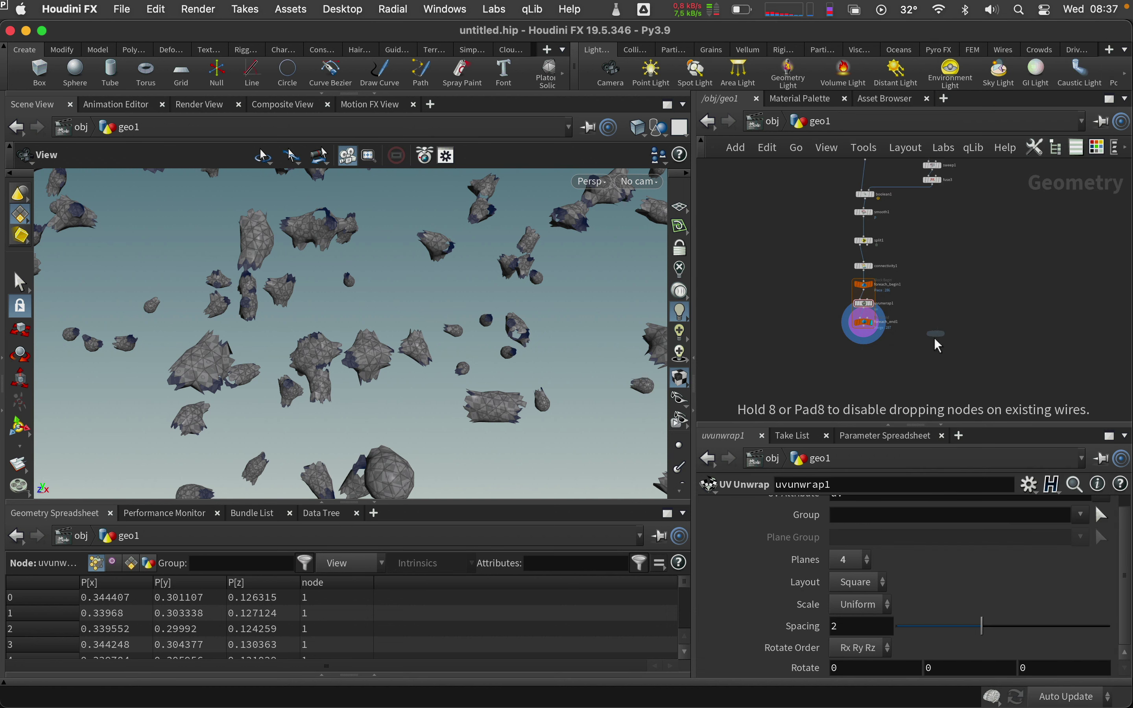
pyautogui.click(911, 364)
pyautogui.moveTo(893, 255)
pyautogui.mouseDown()
pyautogui.moveTo(846, 330)
pyautogui.moveTo(841, 322)
pyautogui.mouseUp()
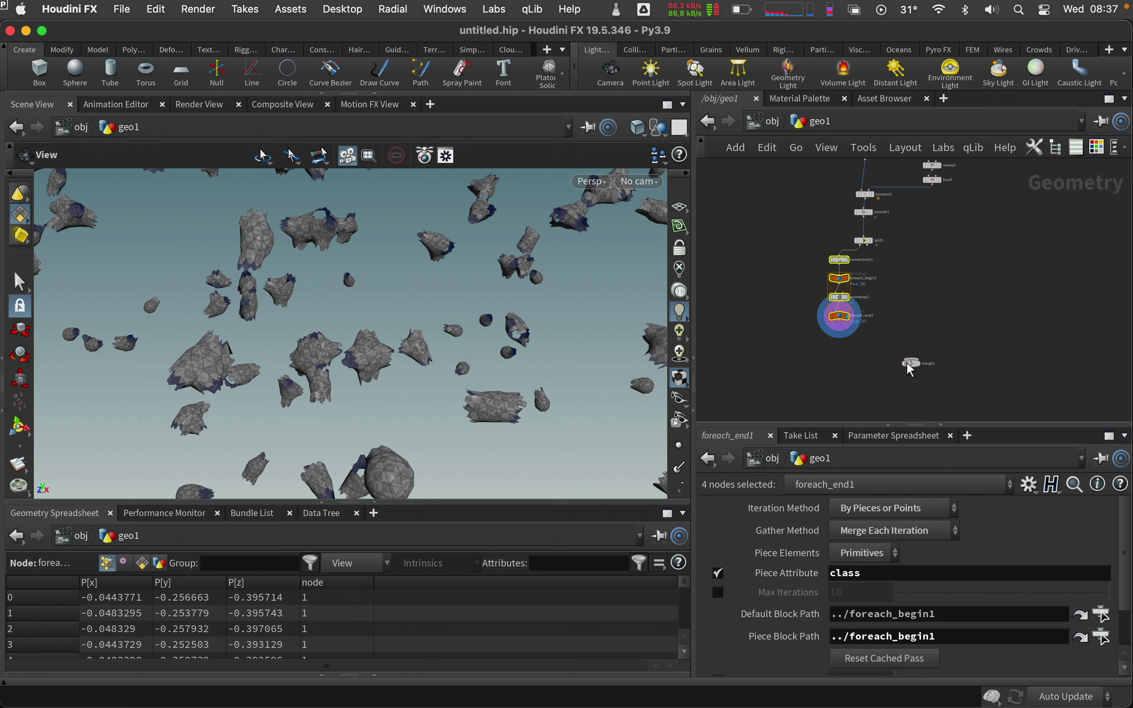
pyautogui.moveTo(907, 363)
pyautogui.mouseDown()
pyautogui.moveTo(874, 347)
pyautogui.moveTo(900, 335)
pyautogui.mouseUp()
pyautogui.scroll(3, 833, 332)
pyautogui.moveTo(885, 182); pyautogui.dragTo(913, 256)
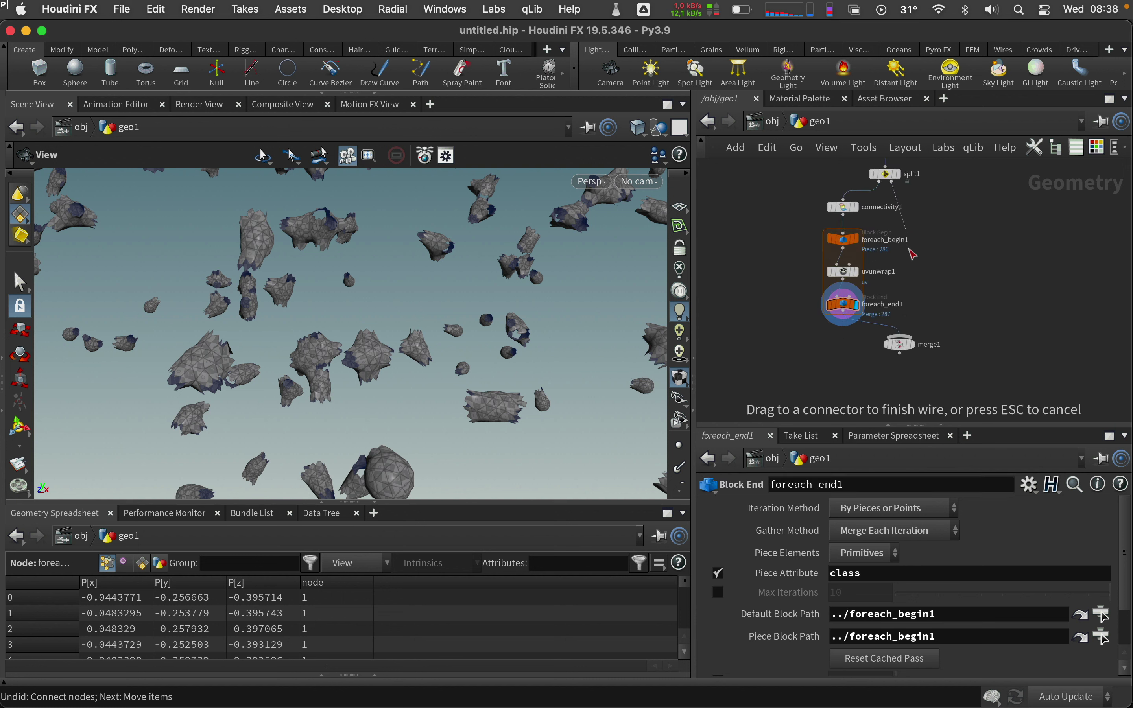
pyautogui.moveTo(909, 326); pyautogui.dragTo(899, 338)
pyautogui.moveTo(985, 201); pyautogui.dragTo(914, 348, button='middle')
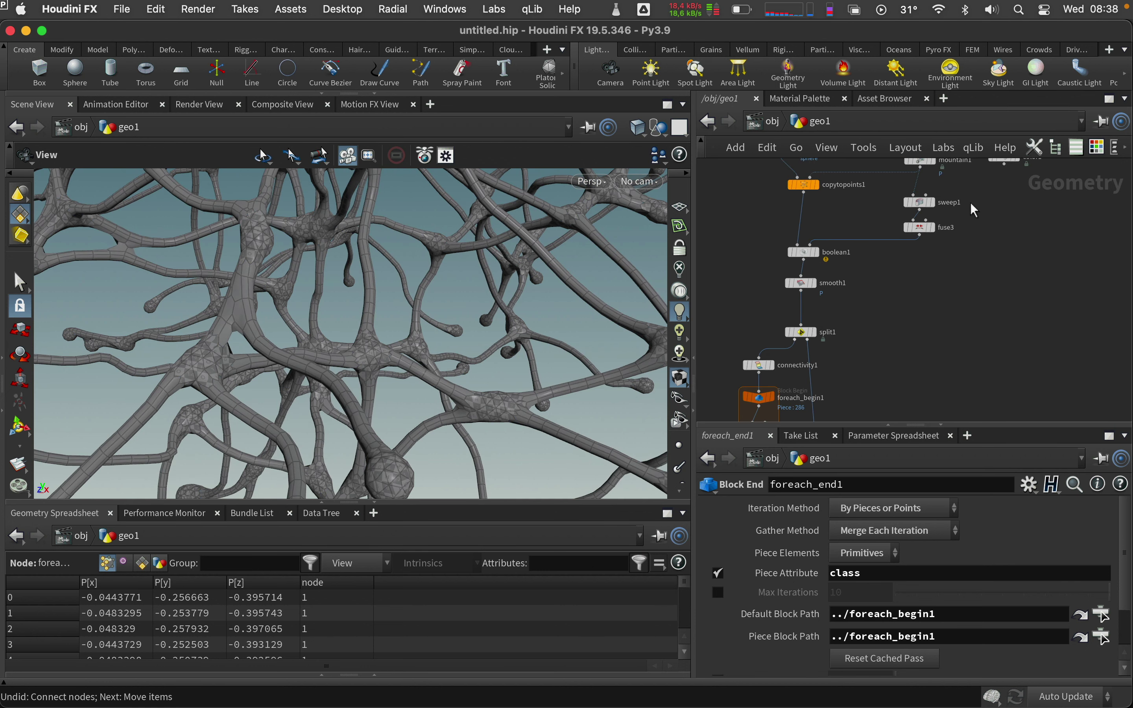
# Set sweep1's UV Scale to 0.3 in both directions
pyautogui.click(930, 202)
pyautogui.click(862, 569)
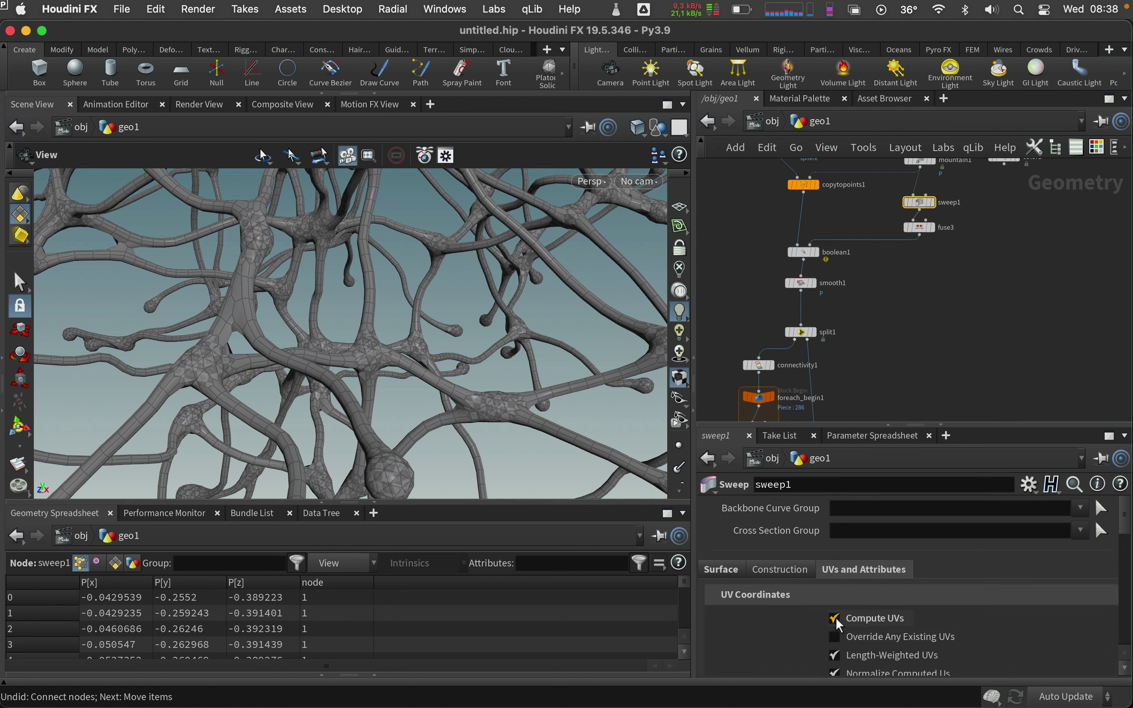
pyautogui.moveTo(1125, 524); pyautogui.dragTo(1126, 560)
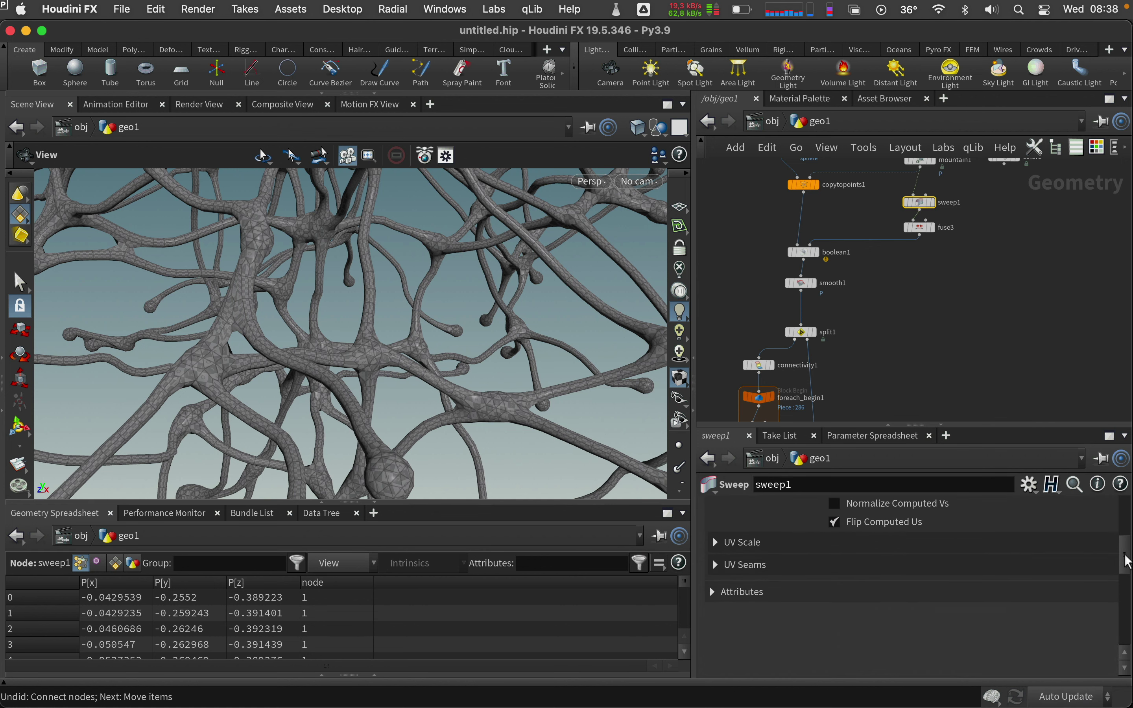
pyautogui.click(717, 545)
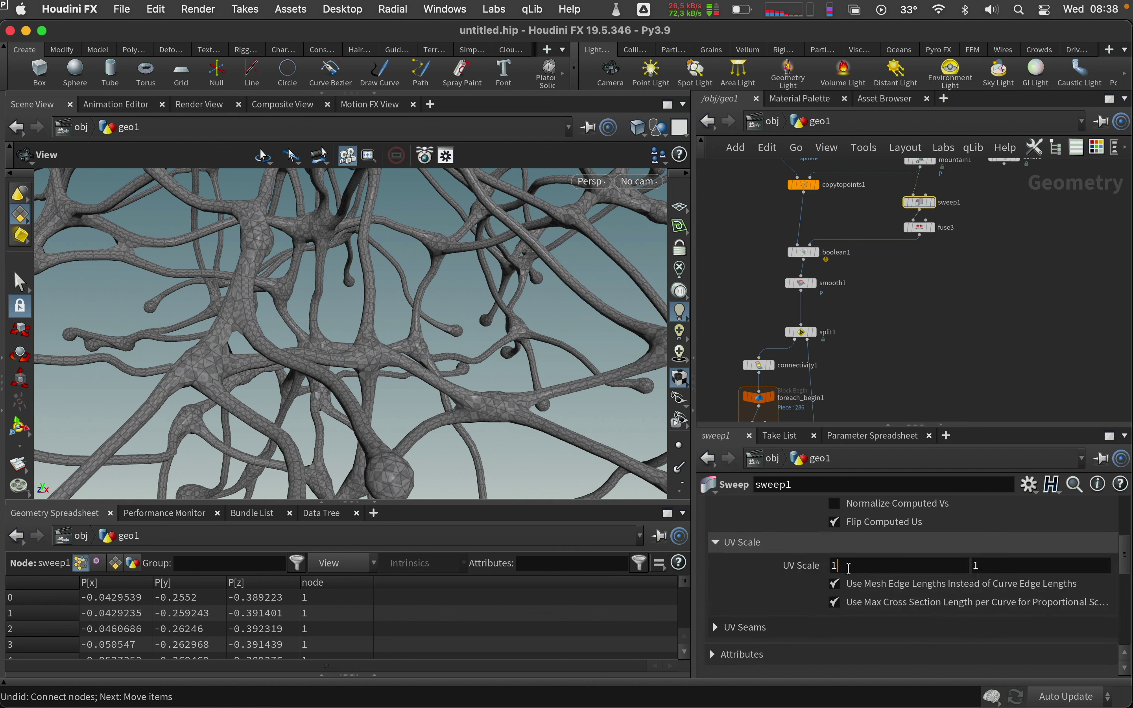
pyautogui.write('0')
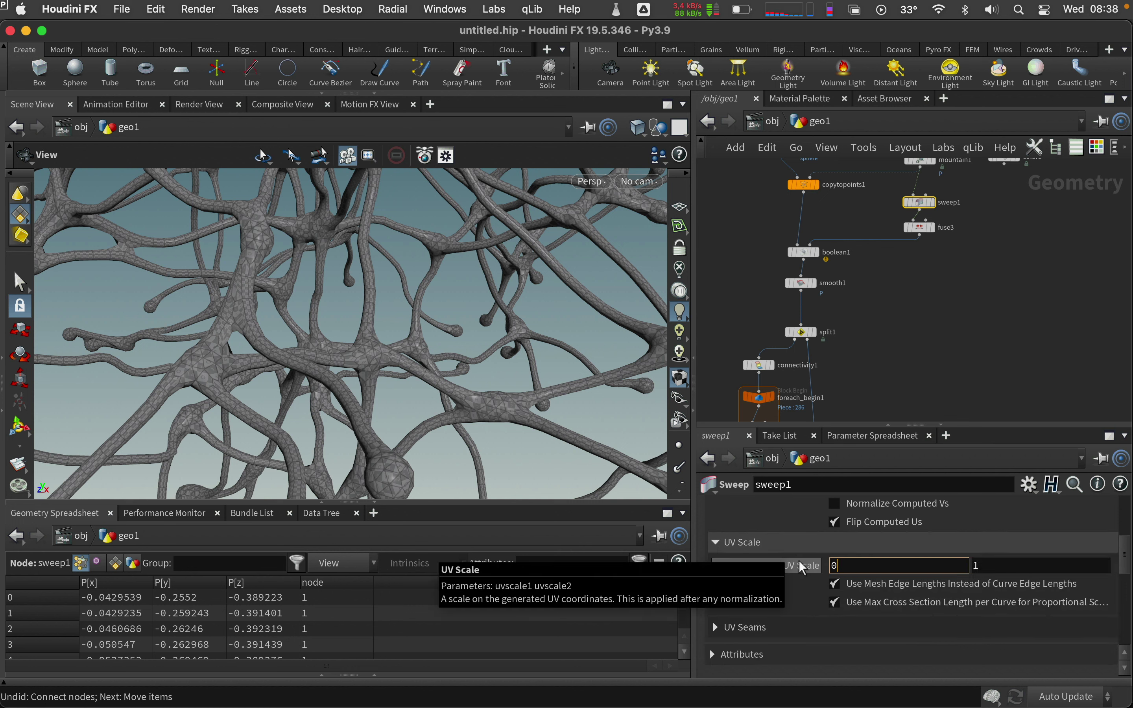
pyautogui.write('.3')
pyautogui.click(1000, 566)
pyautogui.press('BackSpace')
pyautogui.write('0.3')
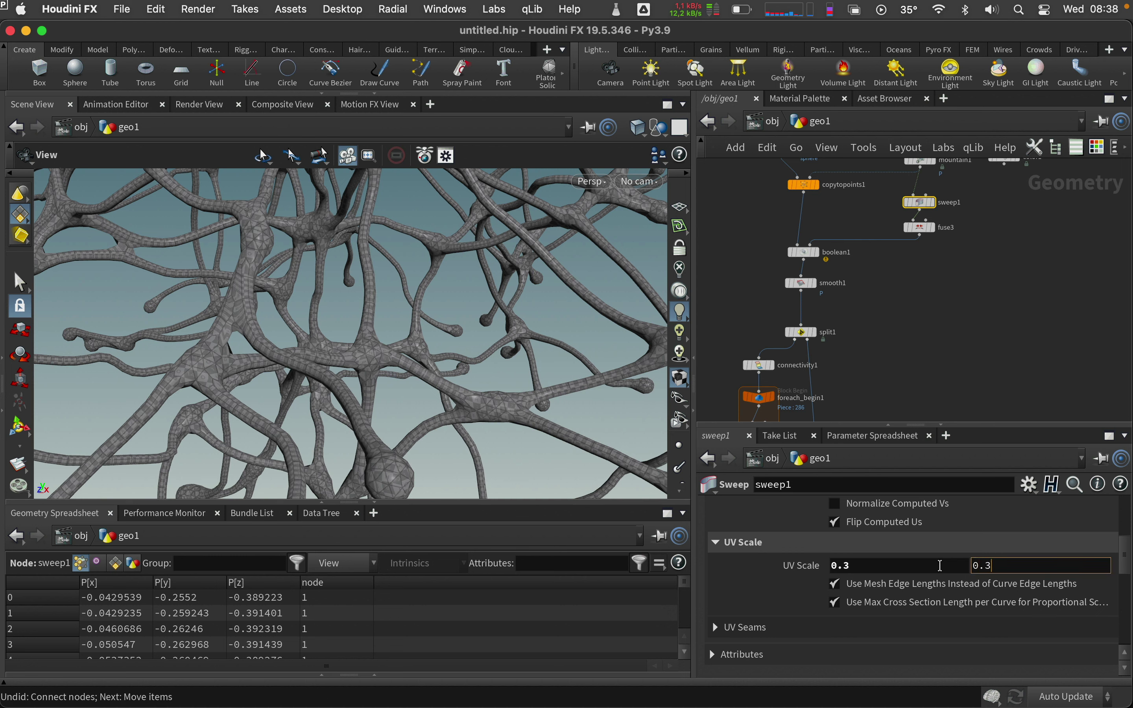
pyautogui.press('Return')
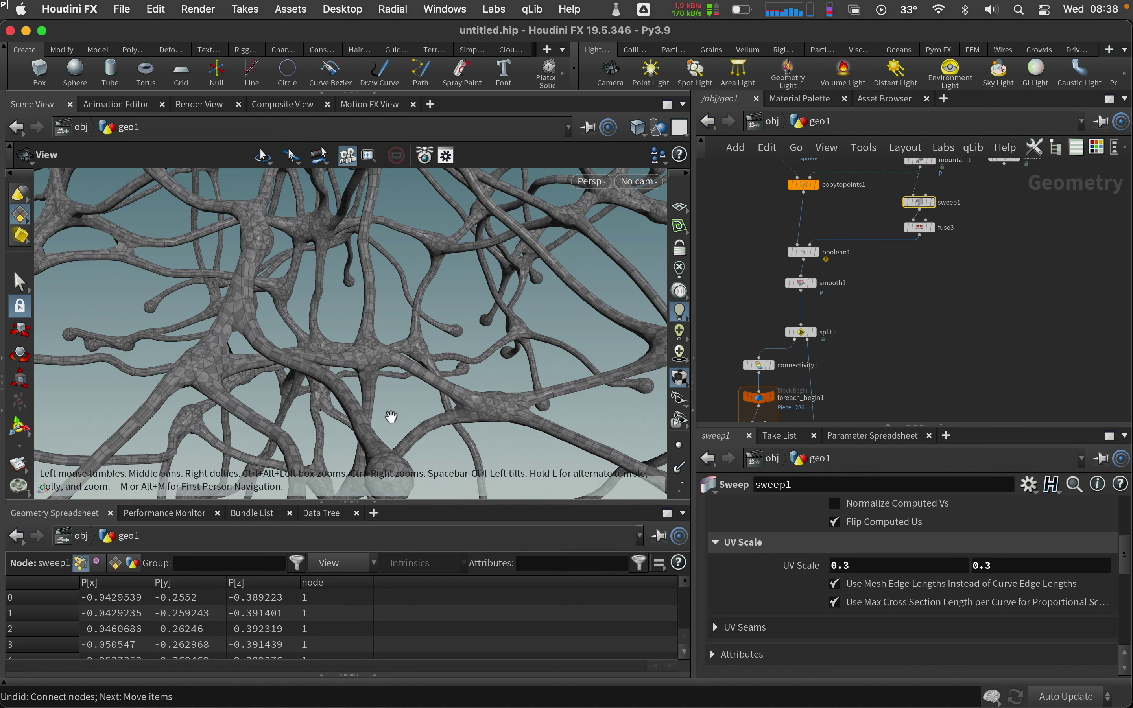
# Orbit the viewport to inspect the UV checker pattern on the branches
pyautogui.moveTo(392, 418)
pyautogui.mouseDown(button='right')
pyautogui.moveTo(647, 374)
pyautogui.moveTo(435, 396)
pyautogui.moveTo(579, 342)
pyautogui.moveTo(510, 385)
pyautogui.mouseUp(button='right')
pyautogui.moveTo(509, 385)
pyautogui.mouseDown()
pyautogui.moveTo(561, 377)
pyautogui.moveTo(436, 384)
pyautogui.moveTo(496, 376)
pyautogui.mouseUp()
pyautogui.moveTo(495, 376); pyautogui.dragTo(365, 396, button='right')
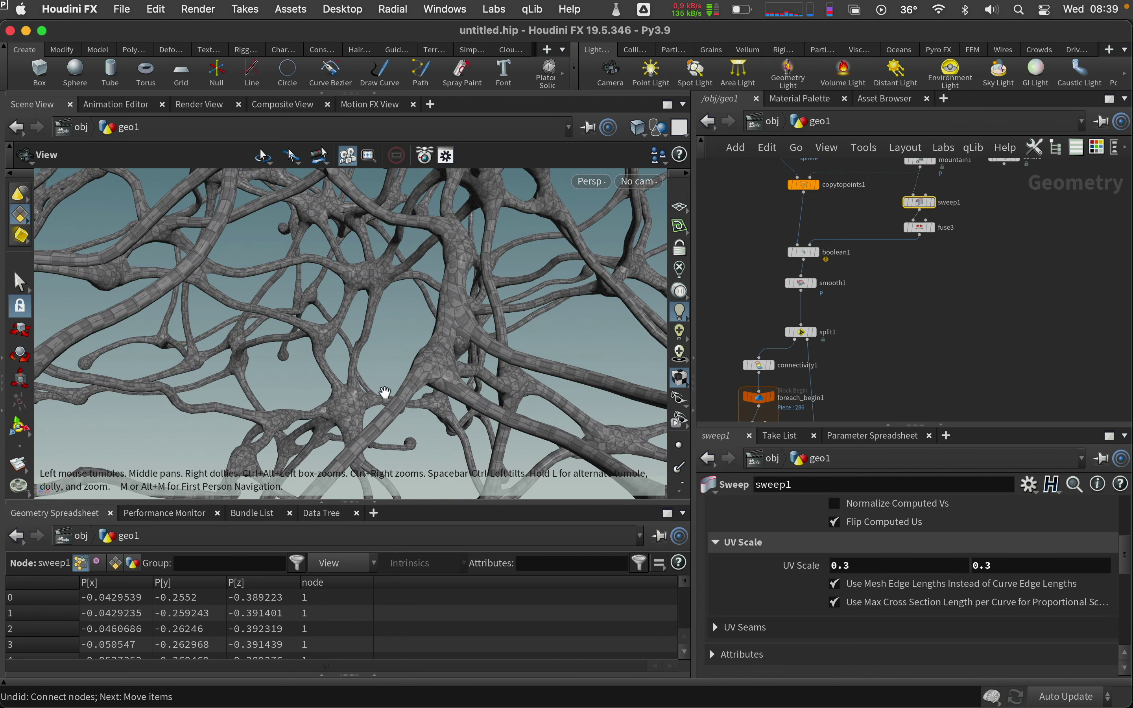
pyautogui.moveTo(1010, 234); pyautogui.dragTo(993, 422, button='middle')
pyautogui.click(903, 178)
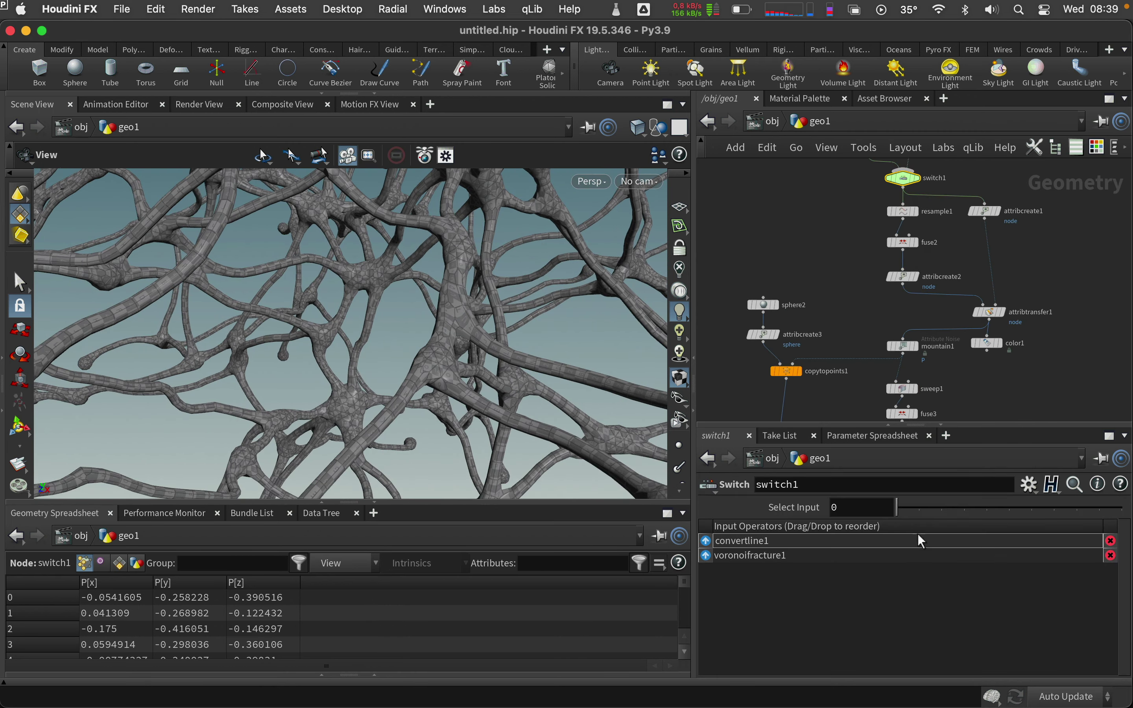
# Lower sphere2's Uniform Scale from 0.06 to 0.02 to shrink the node blobs
pyautogui.moveTo(481, 367)
pyautogui.mouseDown()
pyautogui.moveTo(349, 319)
pyautogui.moveTo(352, 403)
pyautogui.mouseUp()
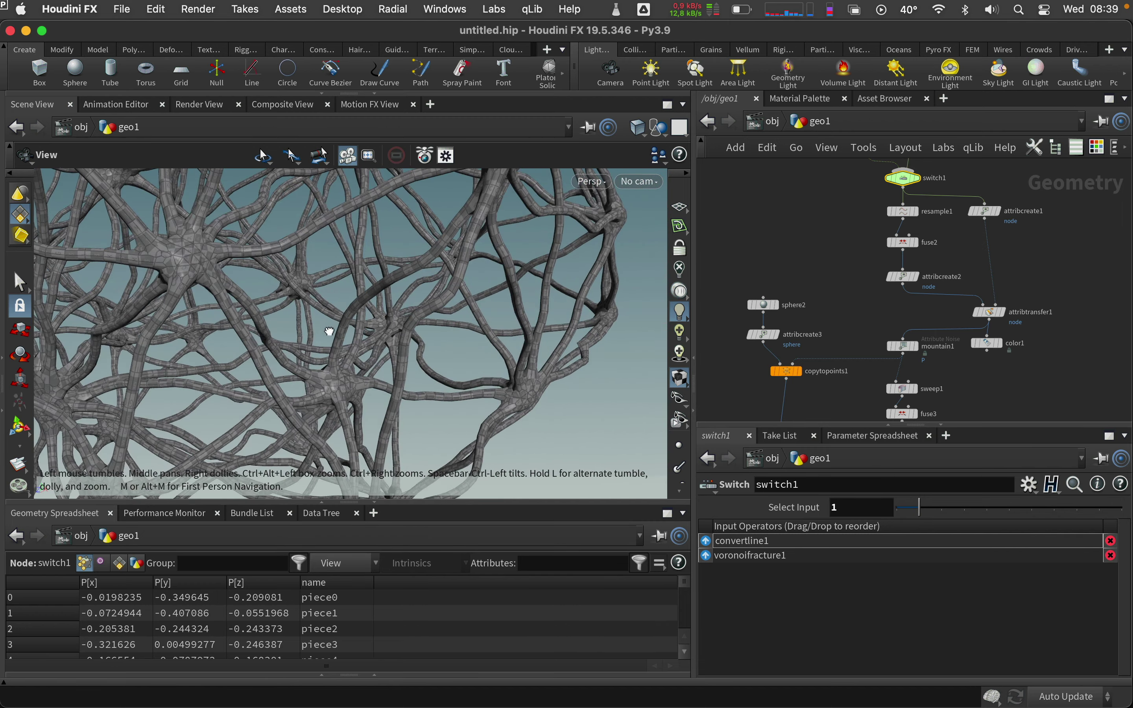
pyautogui.moveTo(827, 274); pyautogui.dragTo(745, 311)
pyautogui.write('0.06')
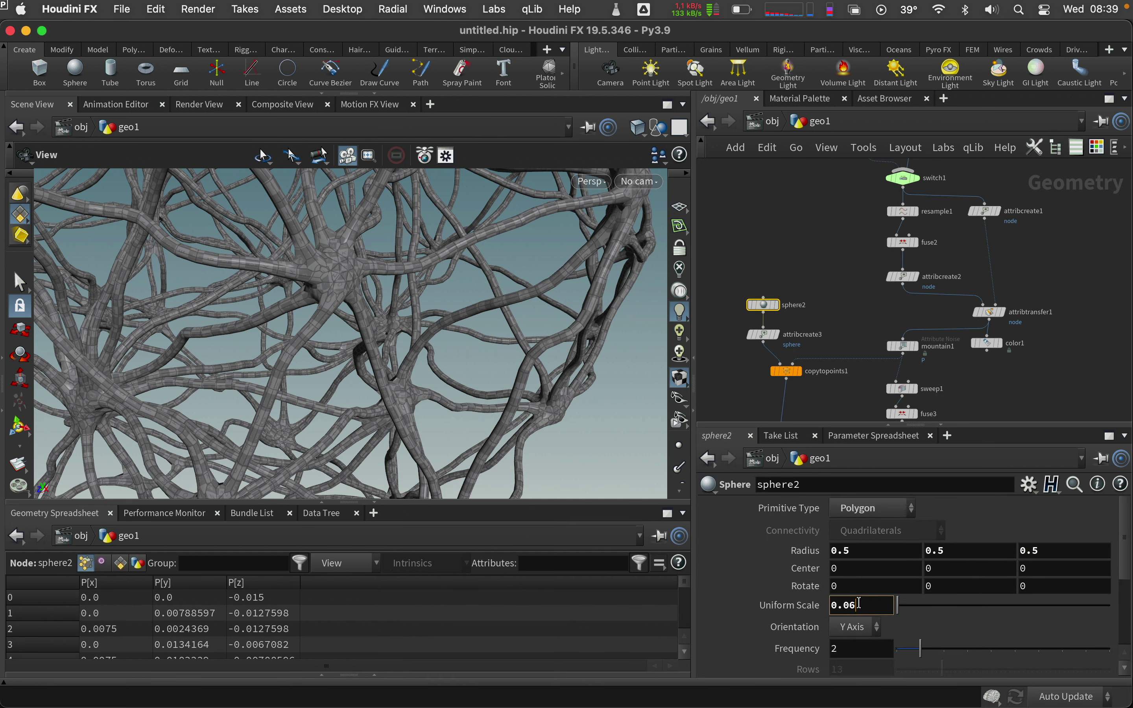
pyautogui.press('Return')
pyautogui.moveTo(421, 328)
pyautogui.mouseDown()
pyautogui.moveTo(542, 359)
pyautogui.moveTo(279, 251)
pyautogui.moveTo(404, 374)
pyautogui.moveTo(505, 311)
pyautogui.moveTo(422, 334)
pyautogui.moveTo(717, 354)
pyautogui.mouseUp()
pyautogui.write('2')
pyautogui.press('Return')
# With switch1 selected, collapse the Geometry Spreadsheet and orbit the enlarged branch view
pyautogui.click(903, 178)
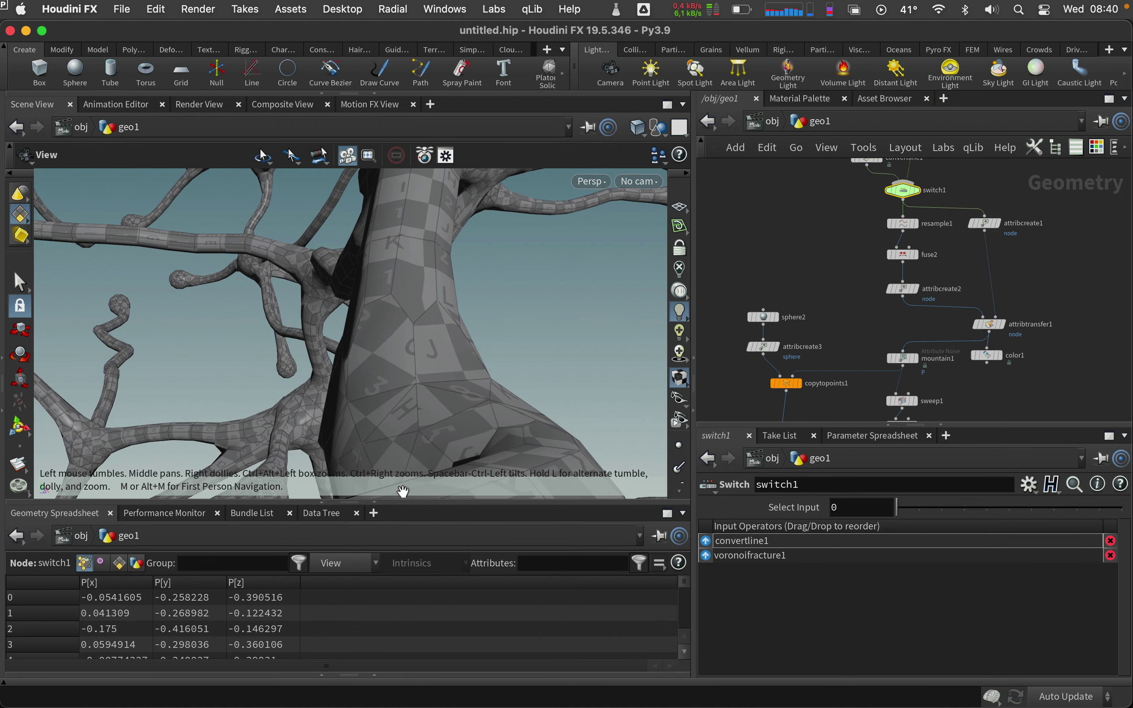
pyautogui.click(377, 502)
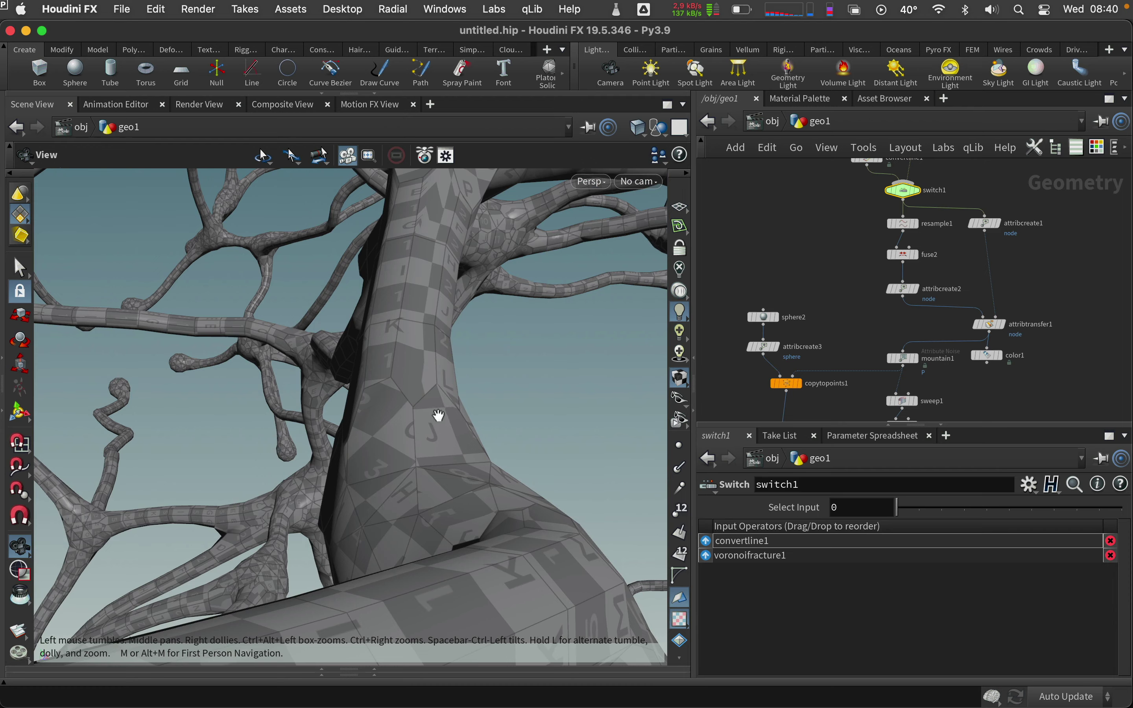
pyautogui.moveTo(487, 390)
pyautogui.mouseDown()
pyautogui.moveTo(281, 393)
pyautogui.moveTo(177, 460)
pyautogui.moveTo(68, 434)
pyautogui.mouseUp()
pyautogui.moveTo(294, 461)
pyautogui.mouseDown()
pyautogui.moveTo(73, 389)
pyautogui.moveTo(160, 393)
pyautogui.mouseUp()
pyautogui.moveTo(346, 435)
pyautogui.mouseDown()
pyautogui.moveTo(293, 450)
pyautogui.moveTo(402, 413)
pyautogui.mouseUp()
pyautogui.moveTo(963, 399)
pyautogui.mouseDown(button='middle')
pyautogui.moveTo(959, 284)
pyautogui.moveTo(974, 218)
pyautogui.mouseUp(button='middle')
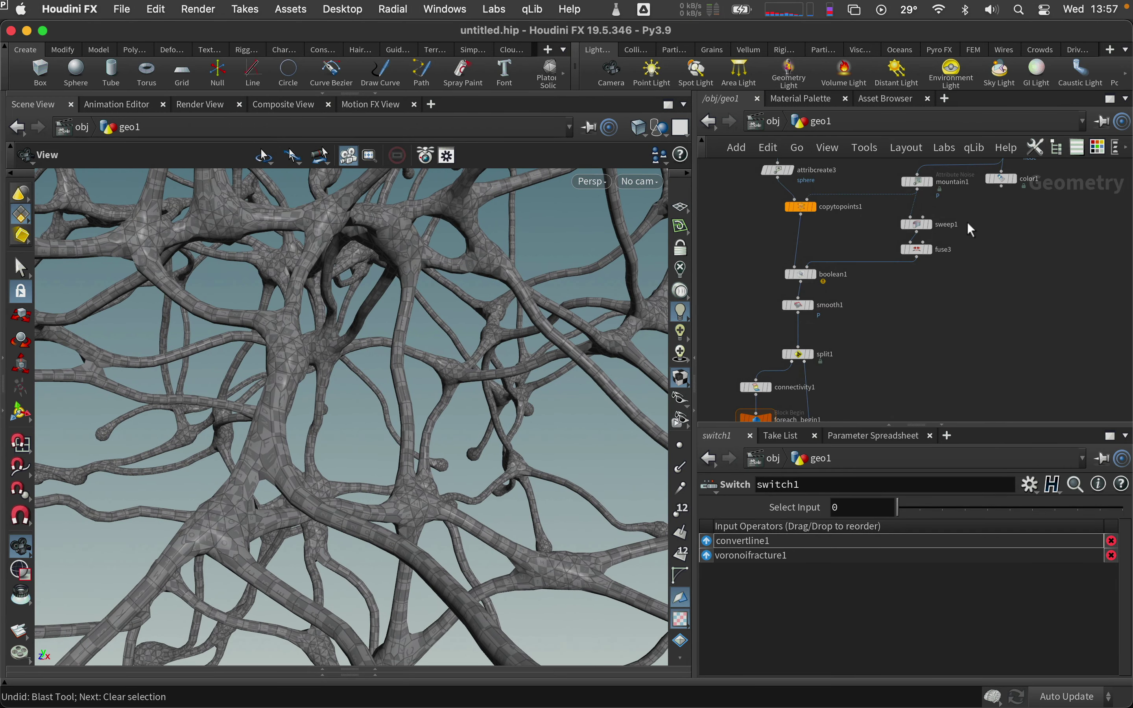
# Add a displayed Blast node after mountain1 with its group type set to Points
pyautogui.click(793, 211)
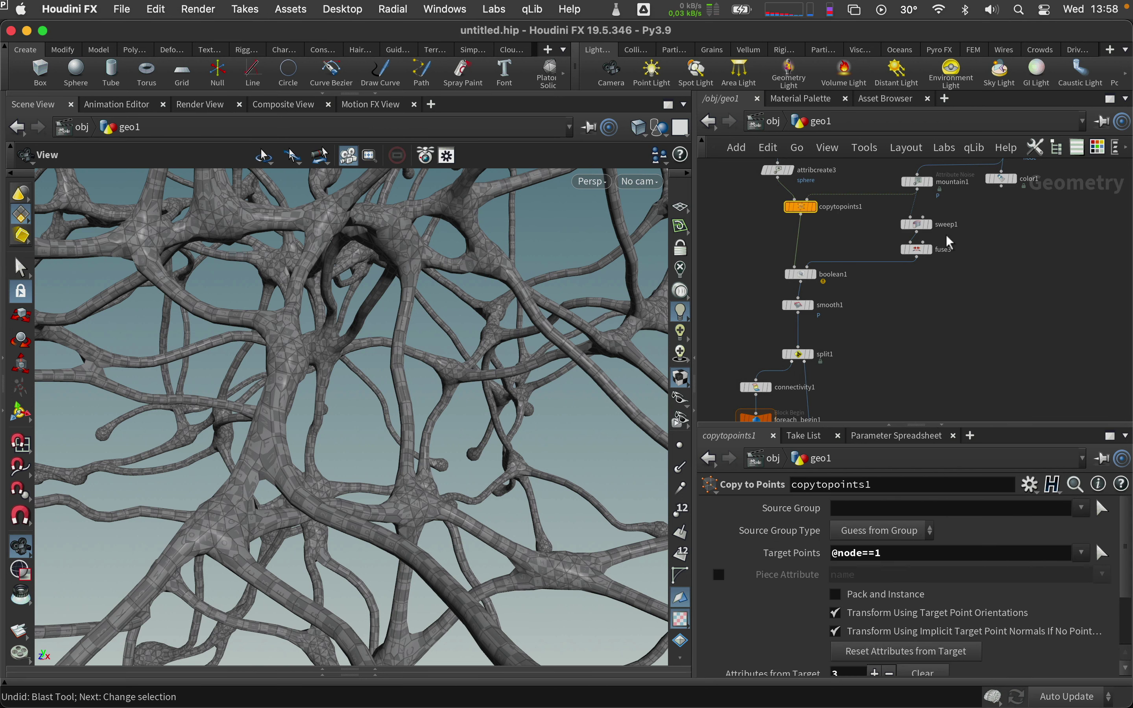
pyautogui.click(923, 197)
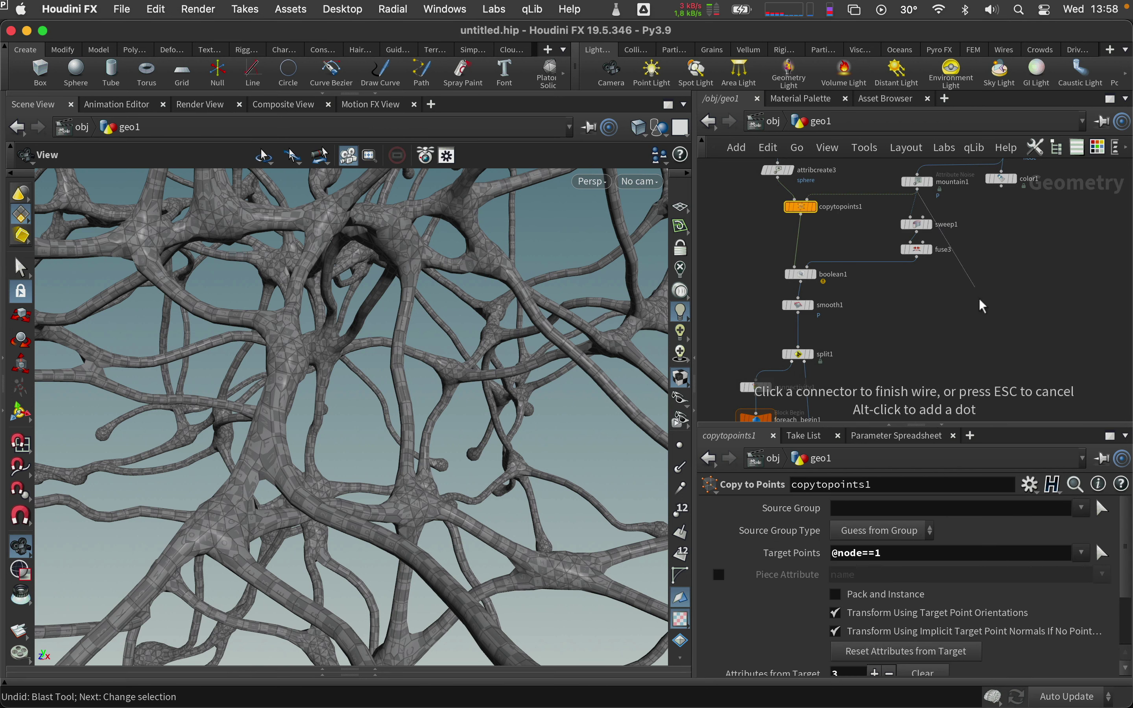
pyautogui.click(988, 319)
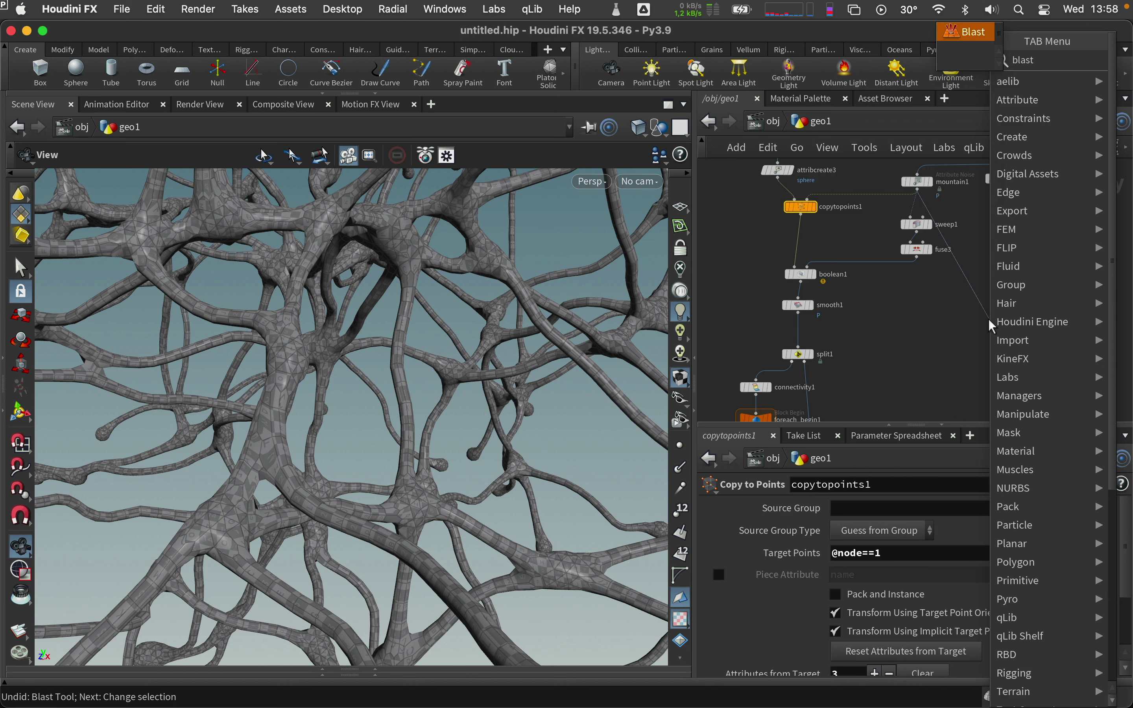
pyautogui.write('blast')
pyautogui.press('Return')
pyautogui.press('r')
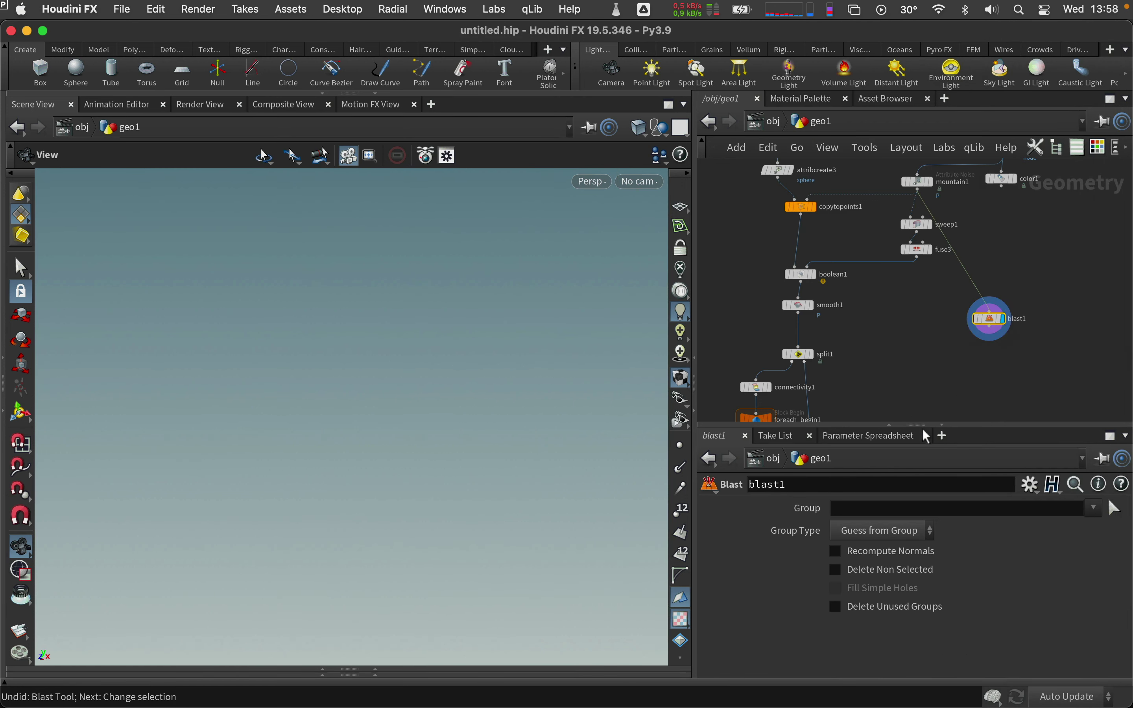
pyautogui.click(888, 531)
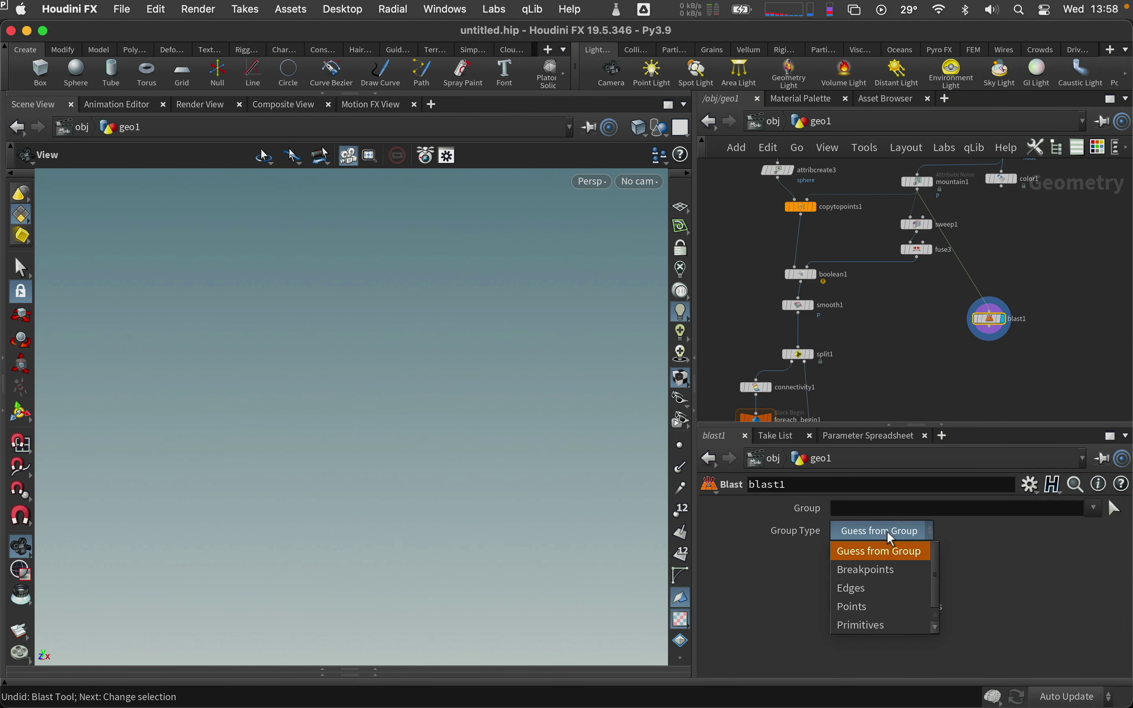
pyautogui.click(867, 602)
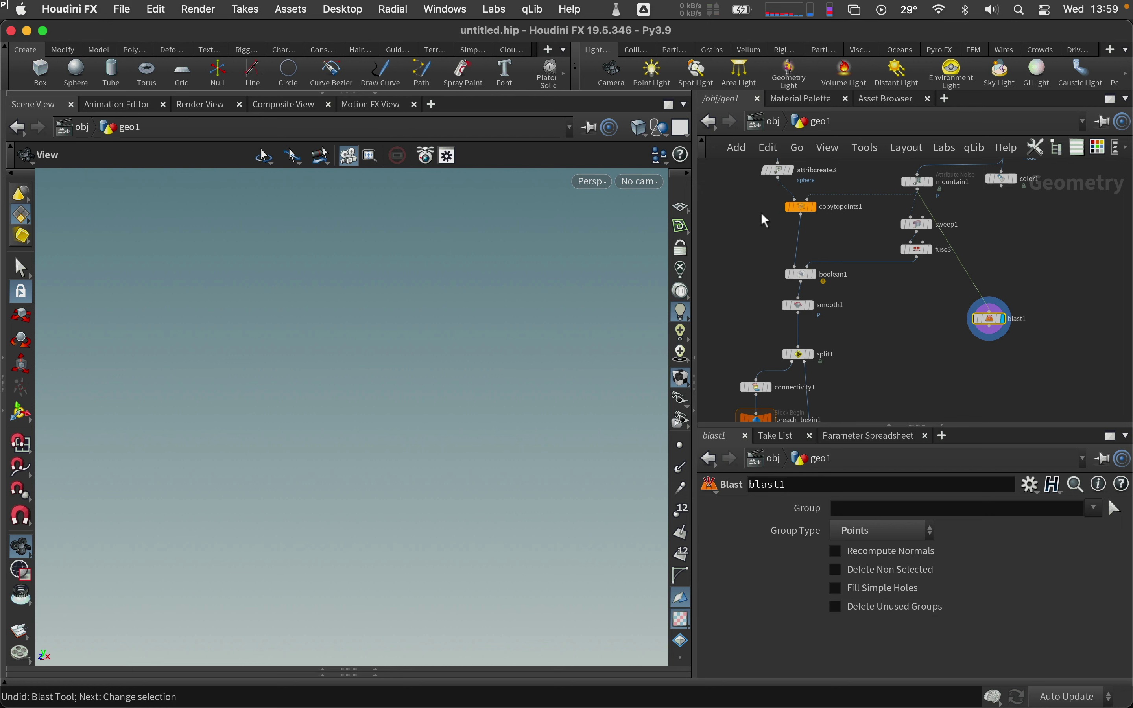
pyautogui.click(789, 208)
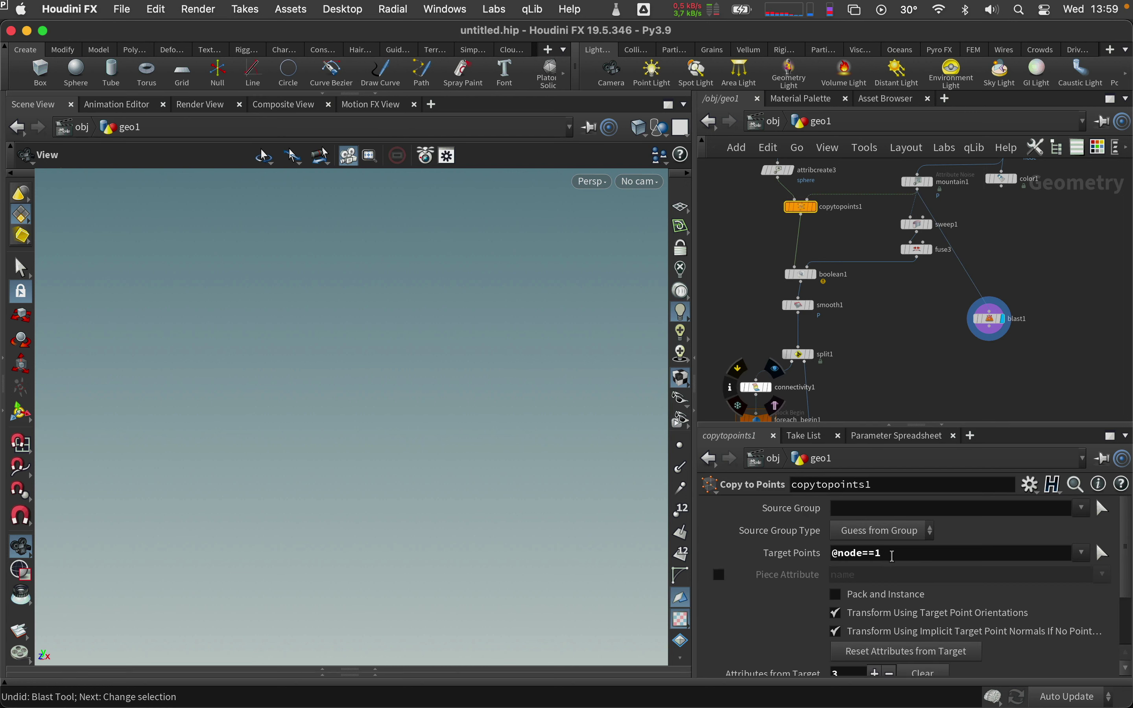
pyautogui.click(994, 319)
pyautogui.click(885, 506)
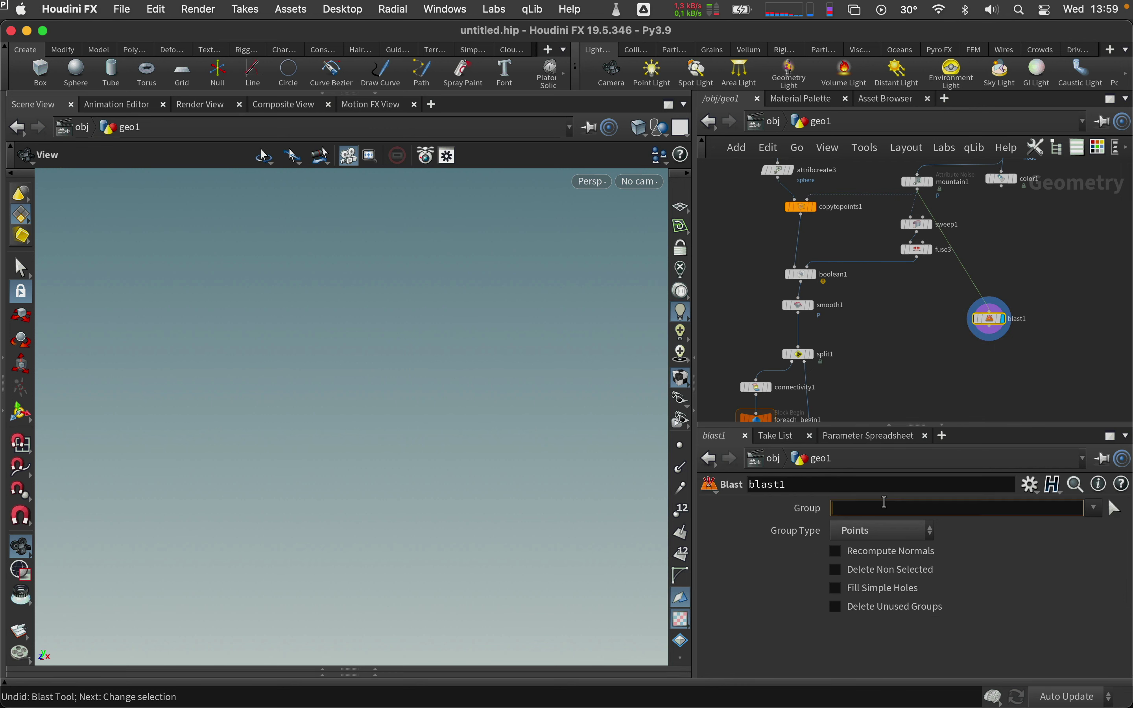
pyautogui.press('Return')
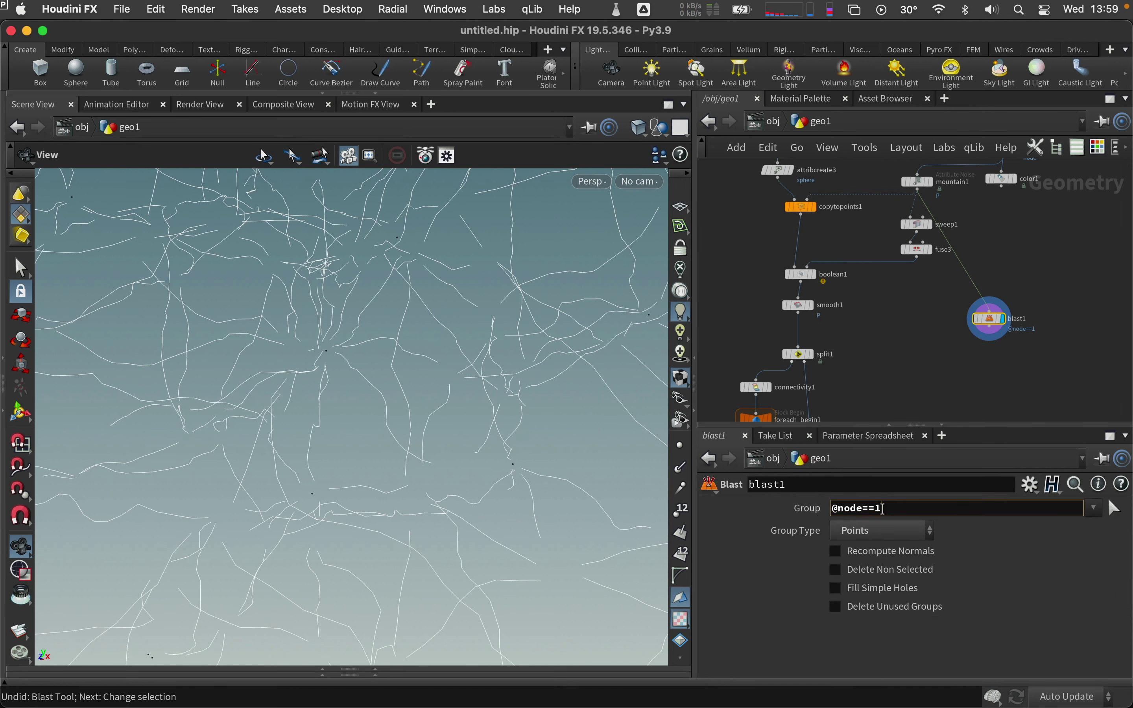
pyautogui.write('0')
pyautogui.press('Return')
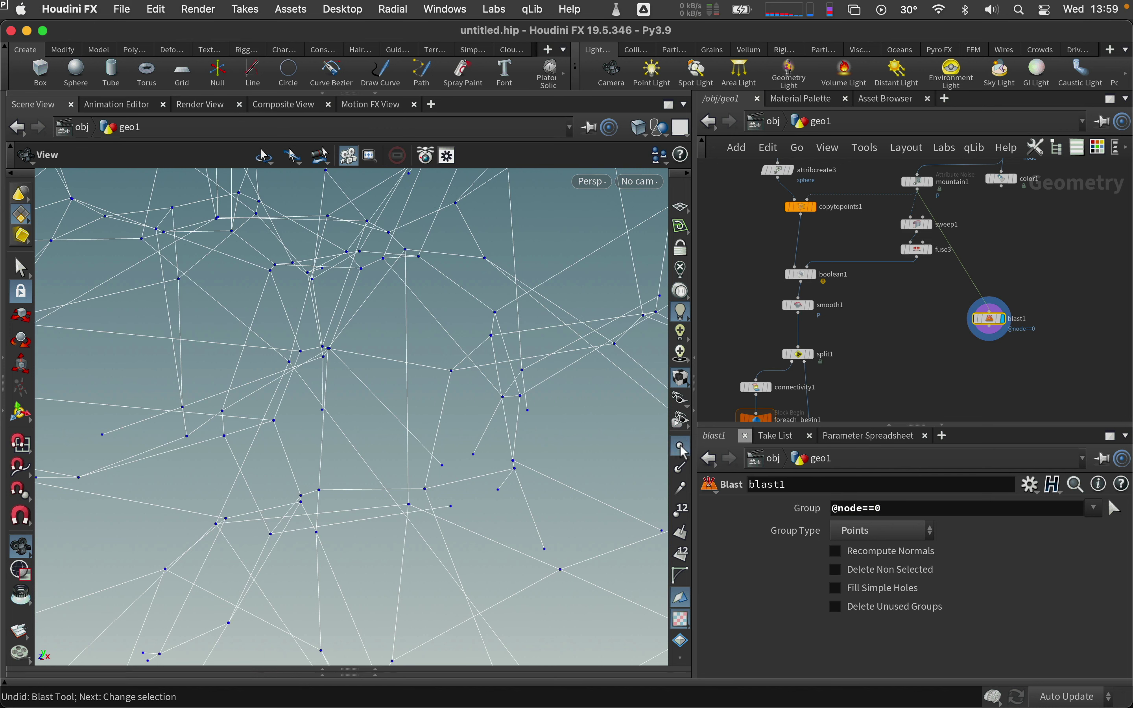
pyautogui.moveTo(988, 319)
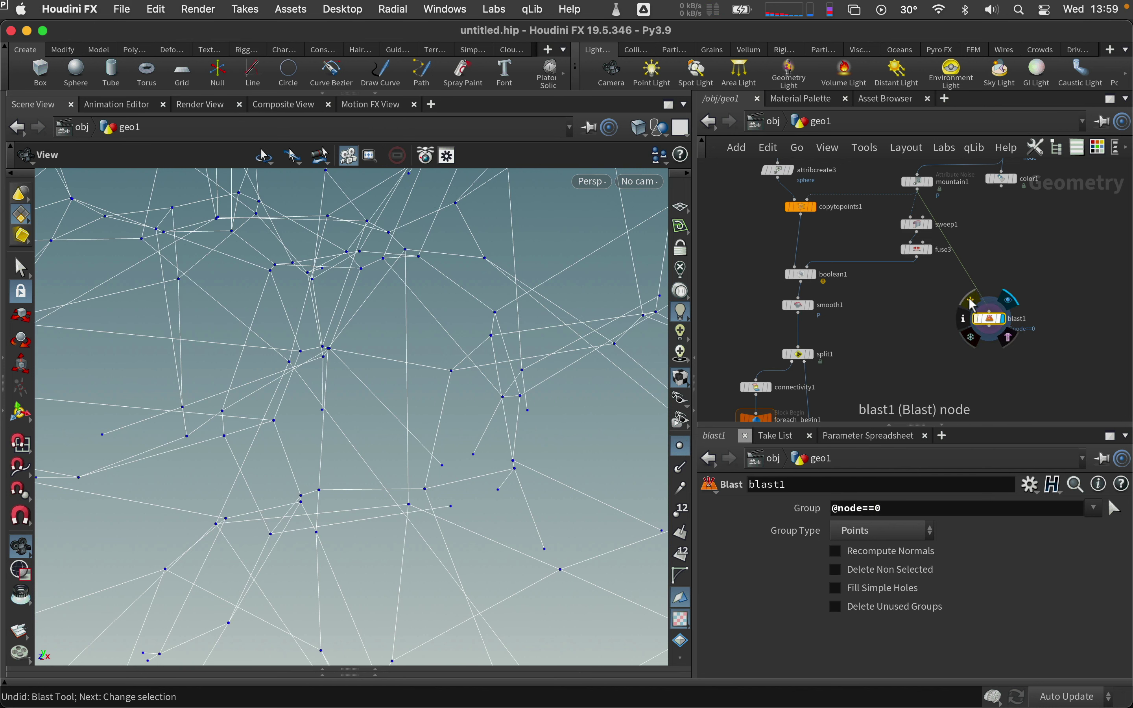
pyautogui.click(973, 305)
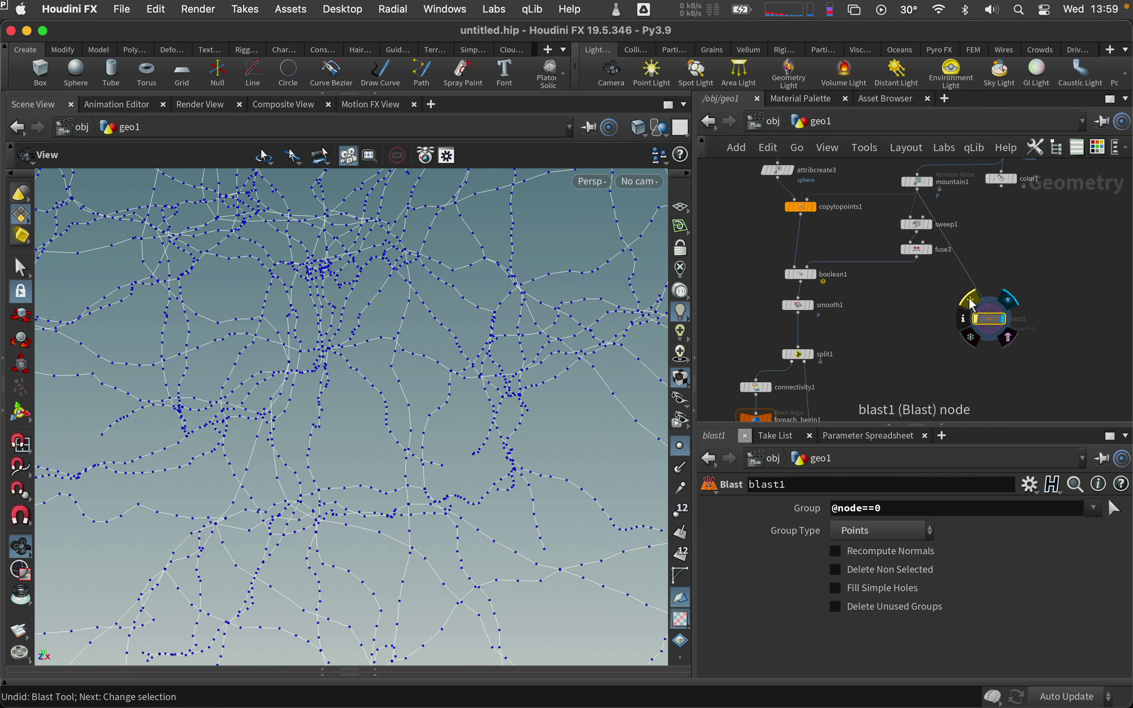
pyautogui.click(990, 328)
pyautogui.click(959, 361)
# Add color2 after the blast set to cyan 00FFFF, then duplicate it as color3
pyautogui.write('color')
pyautogui.press('Return')
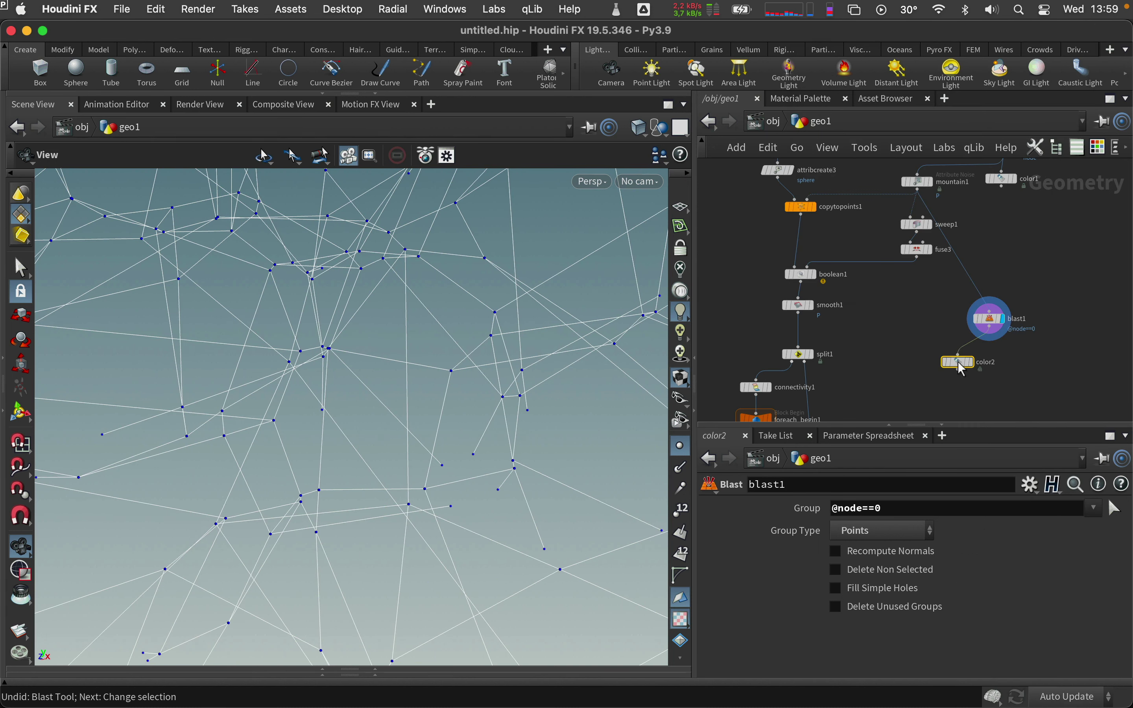
pyautogui.moveTo(958, 361); pyautogui.dragTo(992, 363)
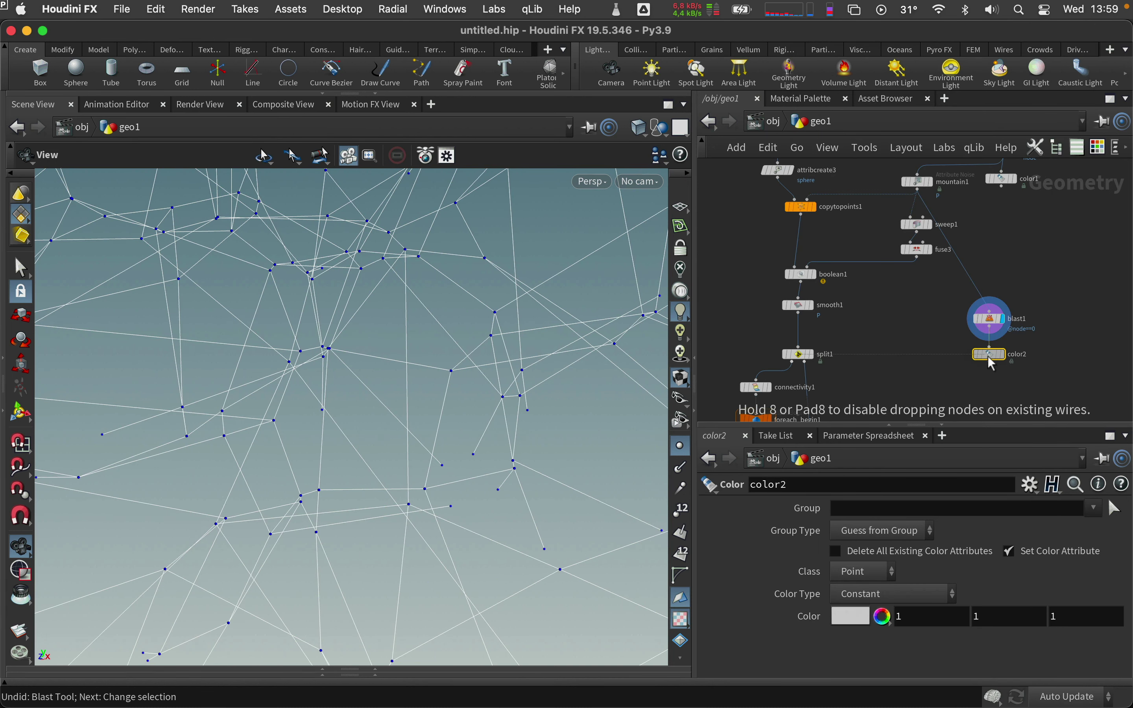
pyautogui.click(860, 617)
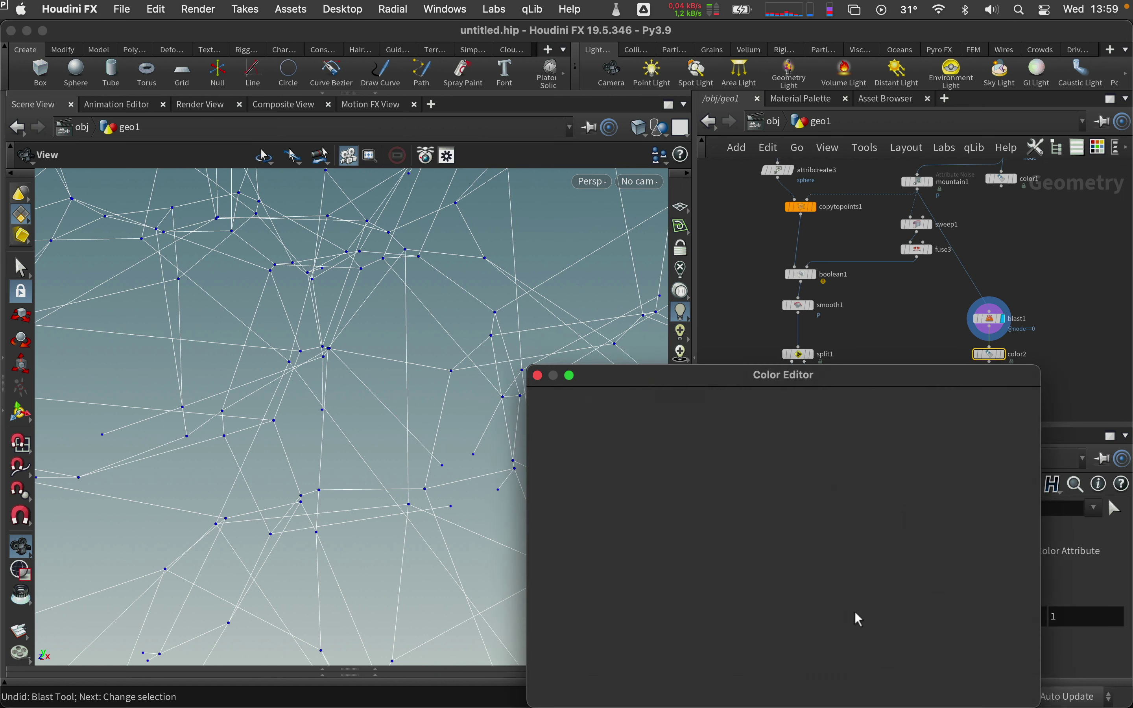
pyautogui.click(885, 435)
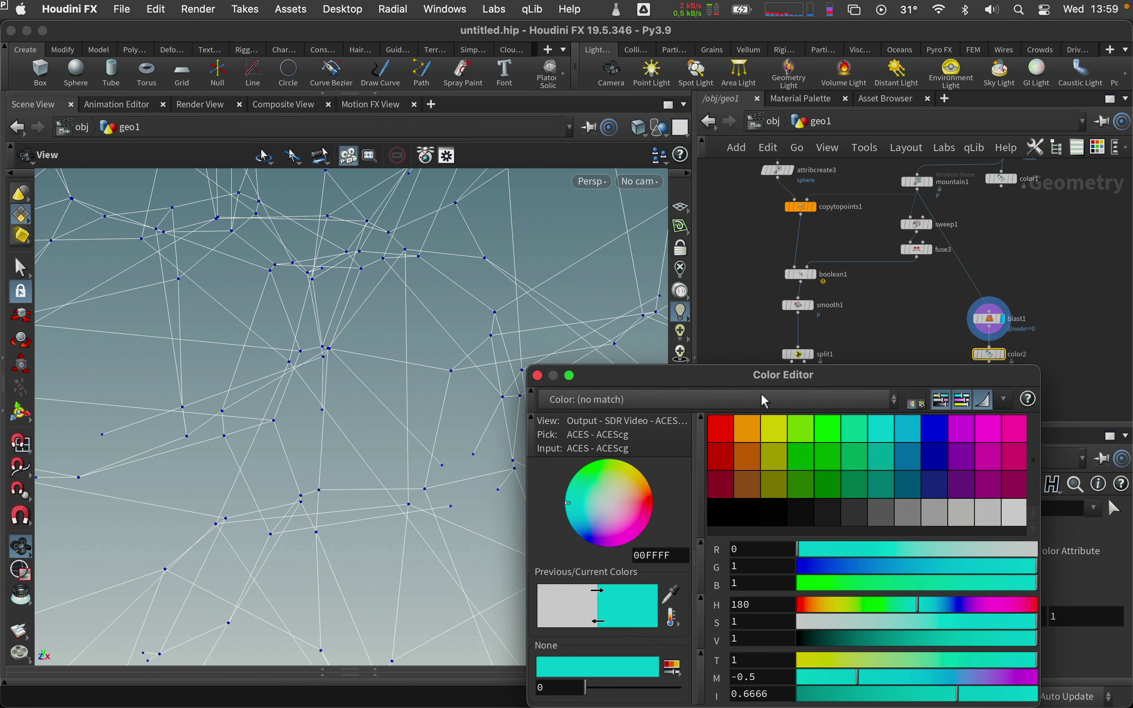
pyautogui.moveTo(728, 380); pyautogui.dragTo(339, 268)
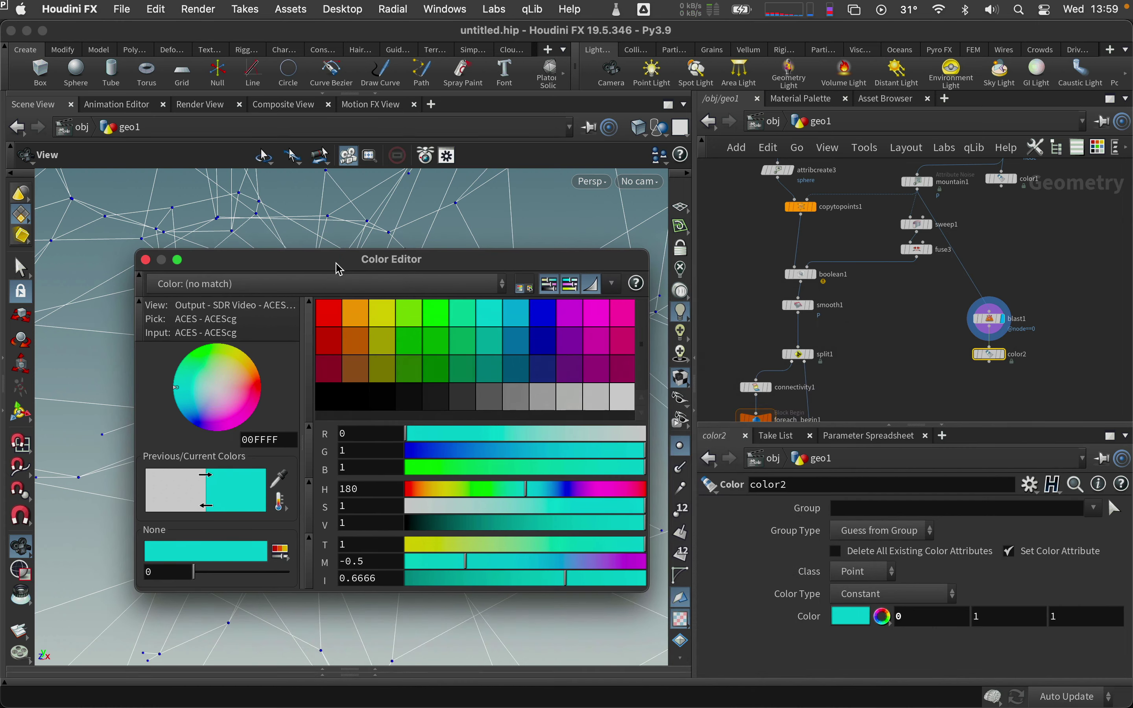
pyautogui.keyDown('alt'); pyautogui.moveTo(986, 357); pyautogui.dragTo(930, 401); pyautogui.keyUp('alt')
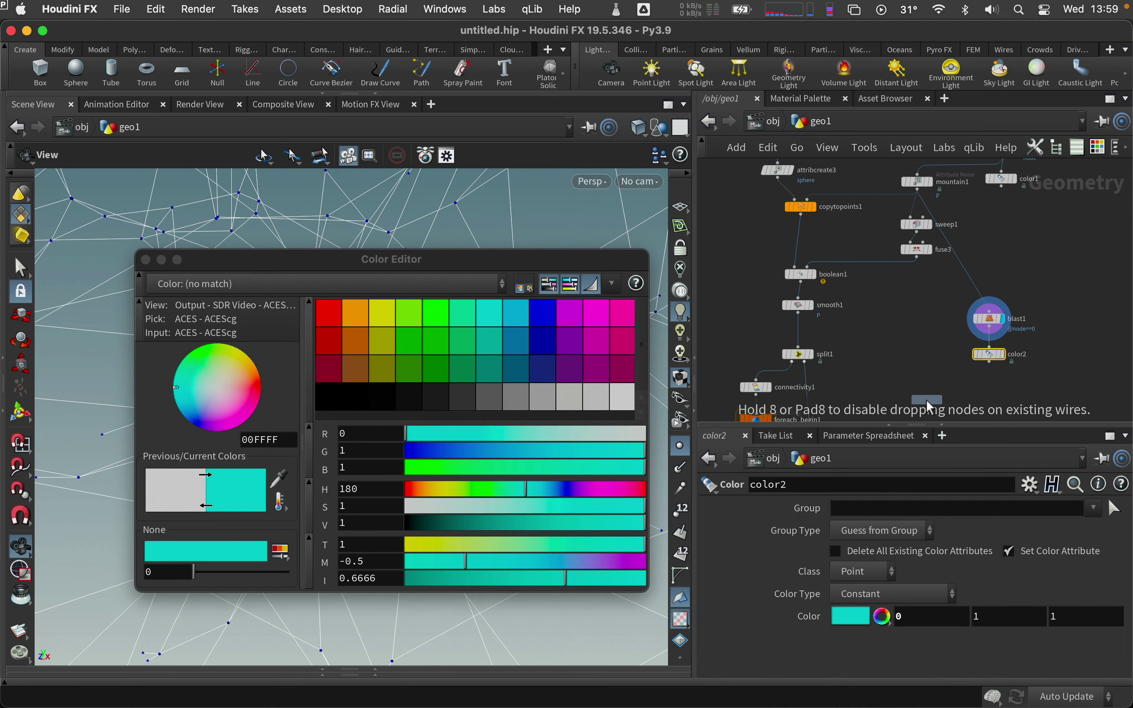
pyautogui.moveTo(927, 250); pyautogui.dragTo(927, 373)
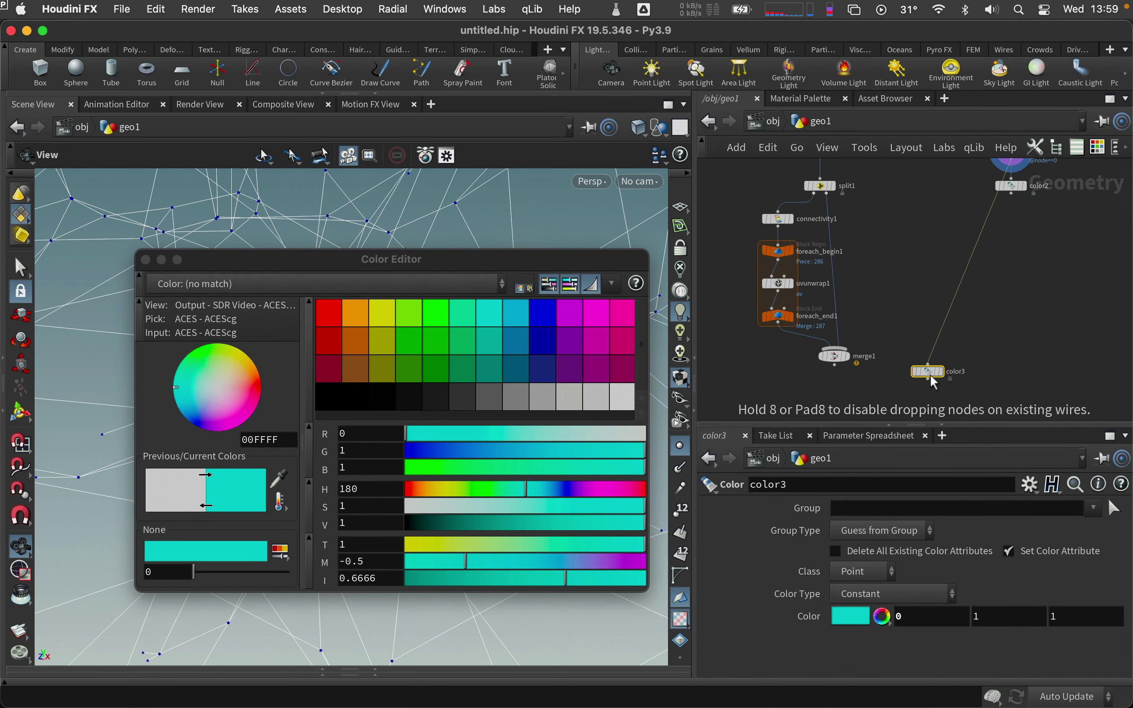
# Wire merge1 into color3 and set its colour to dark teal 134C4C
pyautogui.moveTo(836, 366); pyautogui.dragTo(927, 366)
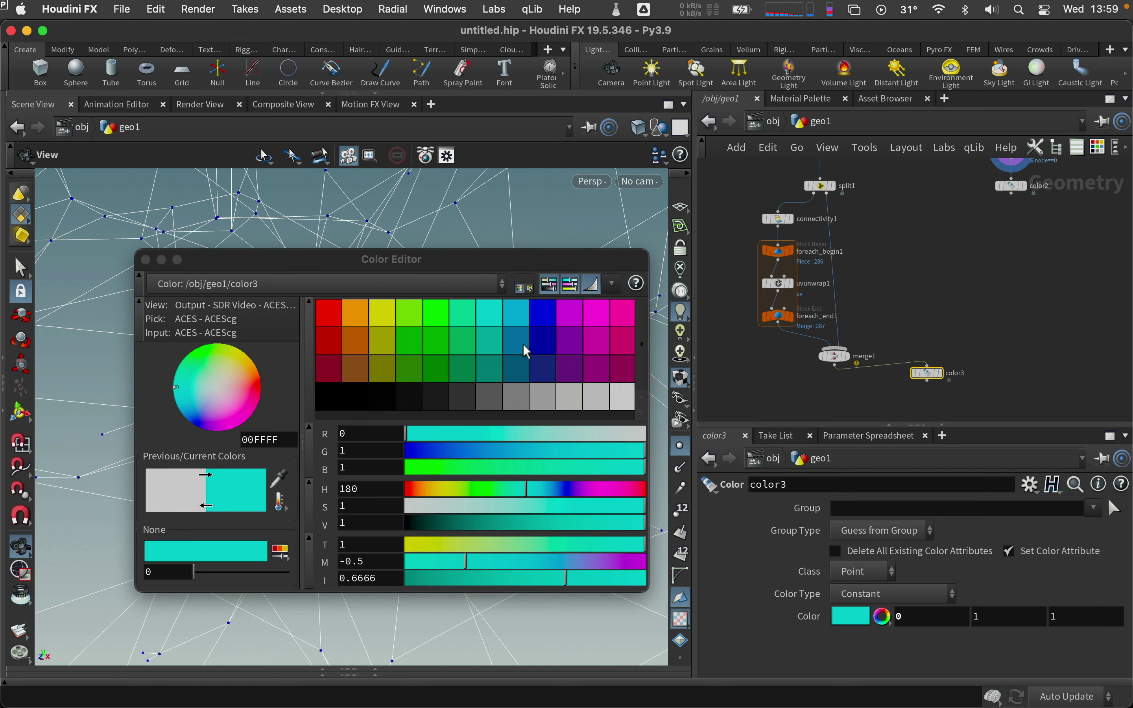
pyautogui.click(490, 370)
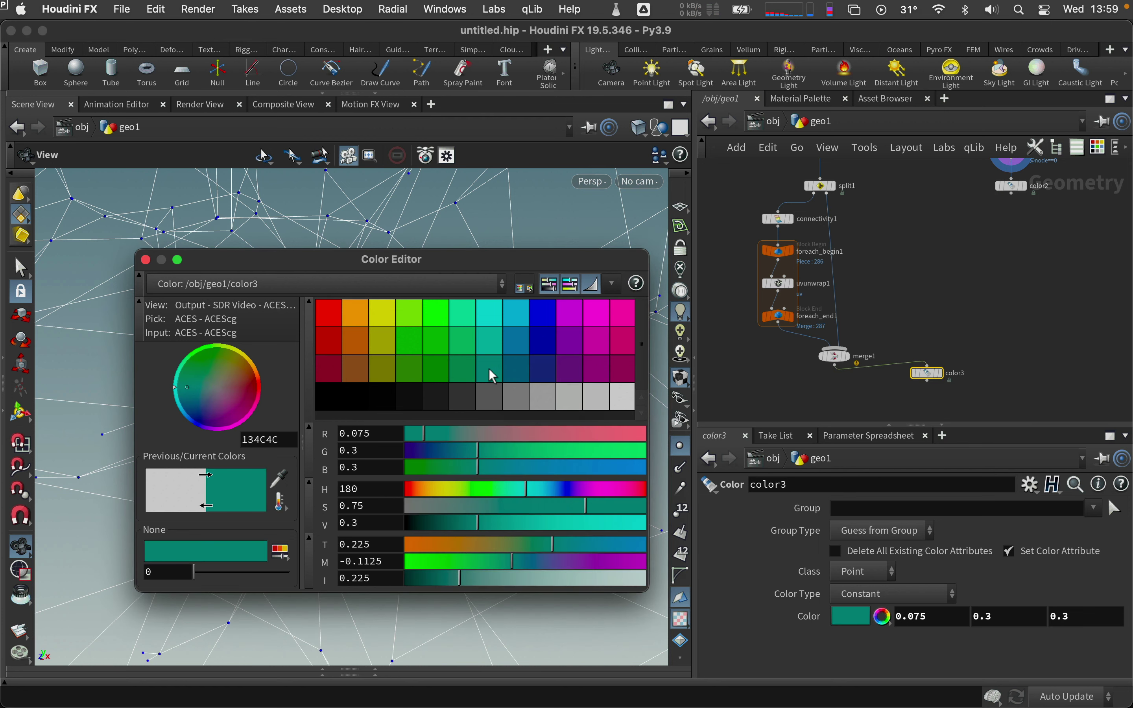
pyautogui.click(945, 383)
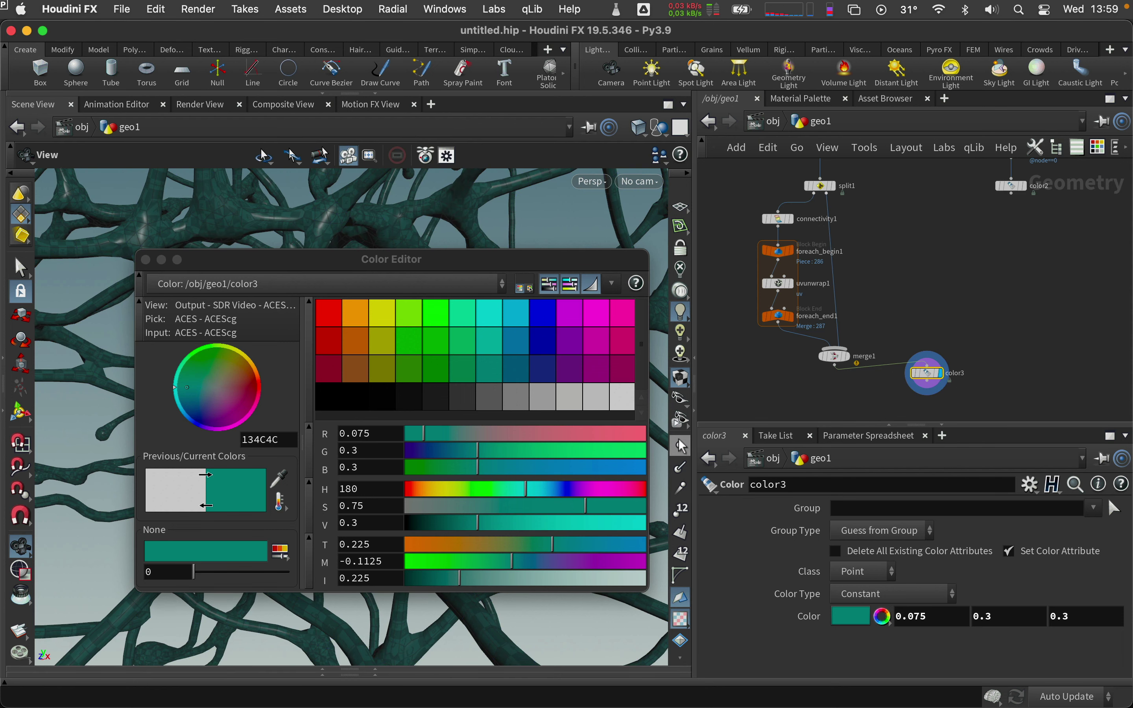
pyautogui.press('Escape')
pyautogui.click(146, 260)
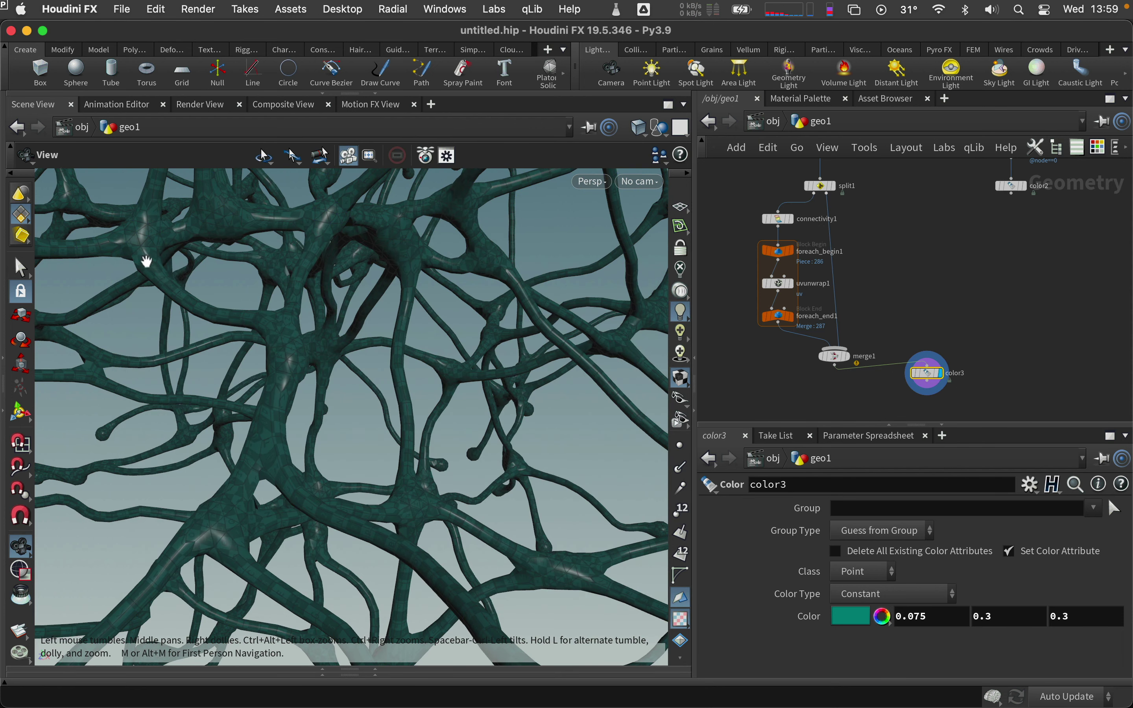
# Set the viewport background to the Dark scheme and turn off the checker texture
pyautogui.click(682, 641)
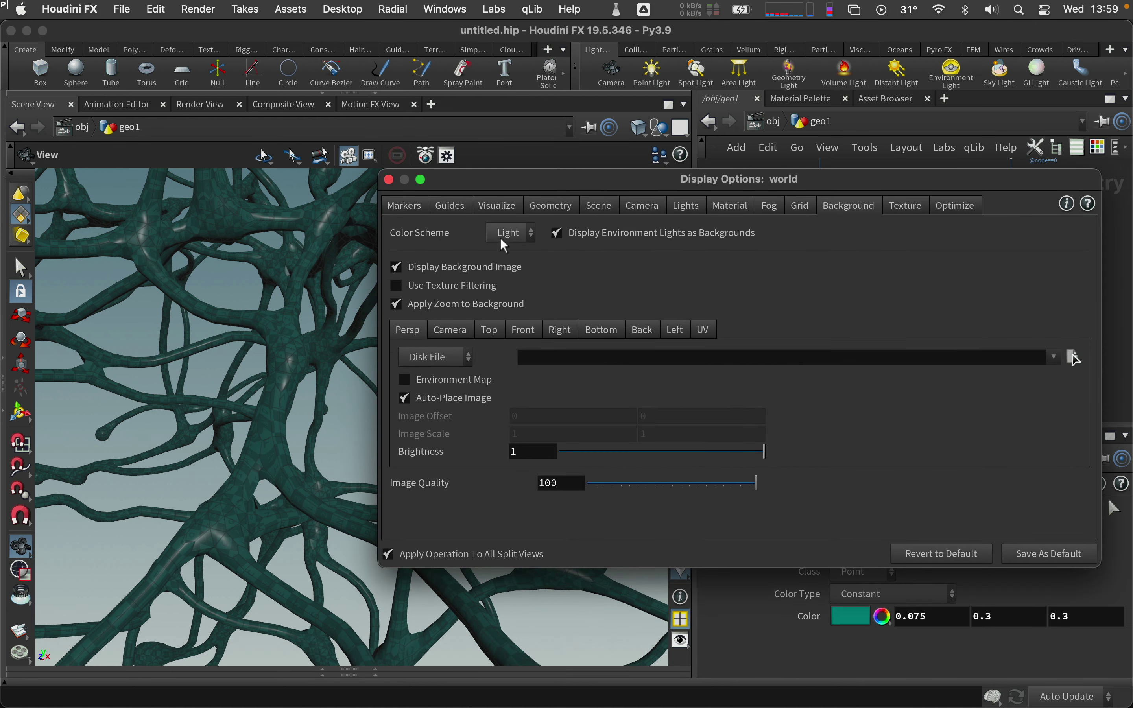
pyautogui.click(502, 241)
pyautogui.click(503, 266)
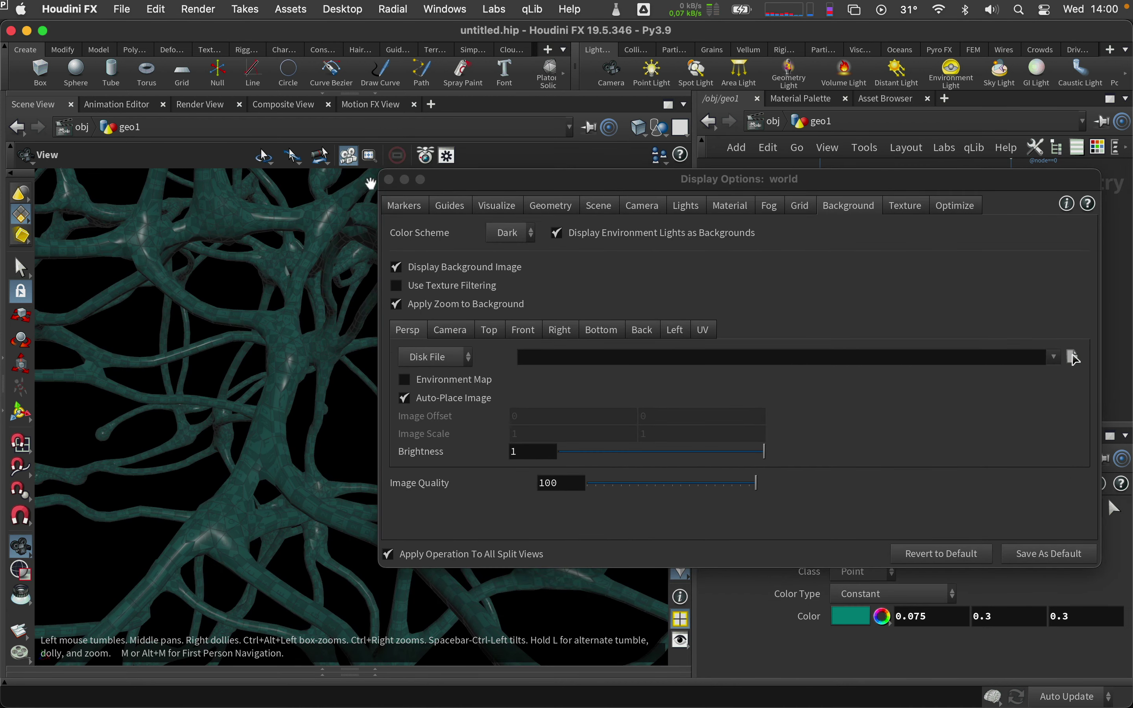
pyautogui.click(389, 180)
pyautogui.click(680, 430)
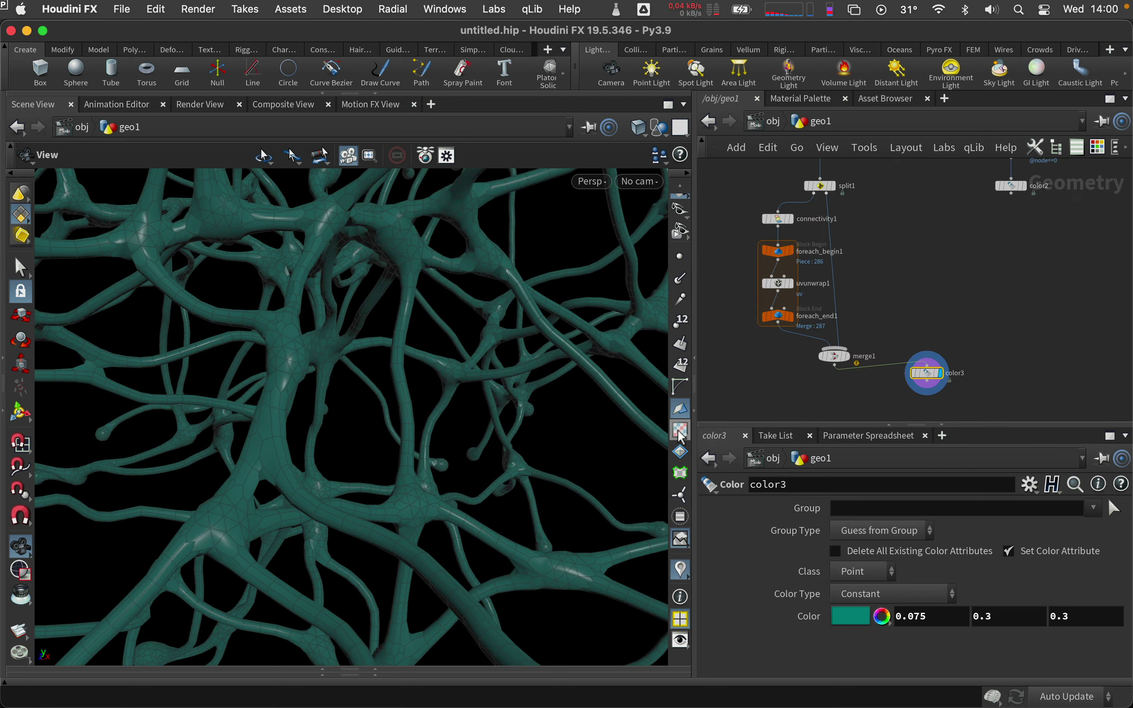
pyautogui.moveTo(911, 407)
pyautogui.mouseDown()
pyautogui.moveTo(1041, 196)
pyautogui.moveTo(1018, 359)
pyautogui.mouseUp()
# Add an Attribute Transfer after color3 that transfers only the point Cd attribute
pyautogui.press('Tab')
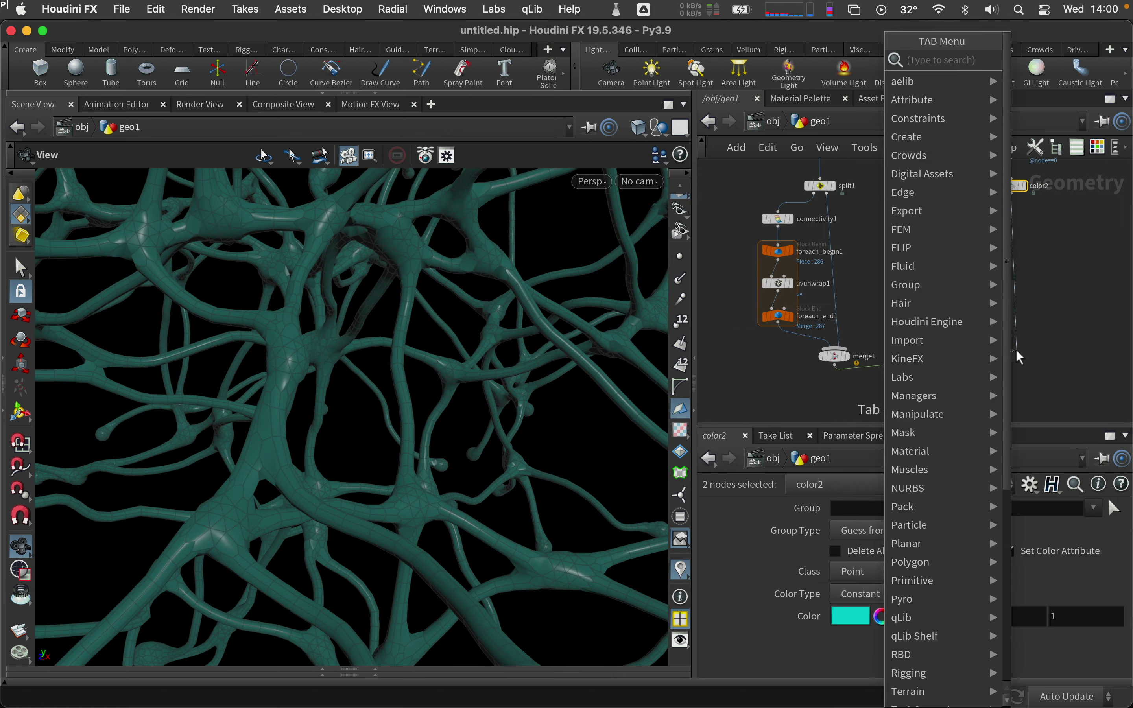
pyautogui.click(607, 372)
pyautogui.click(1030, 359)
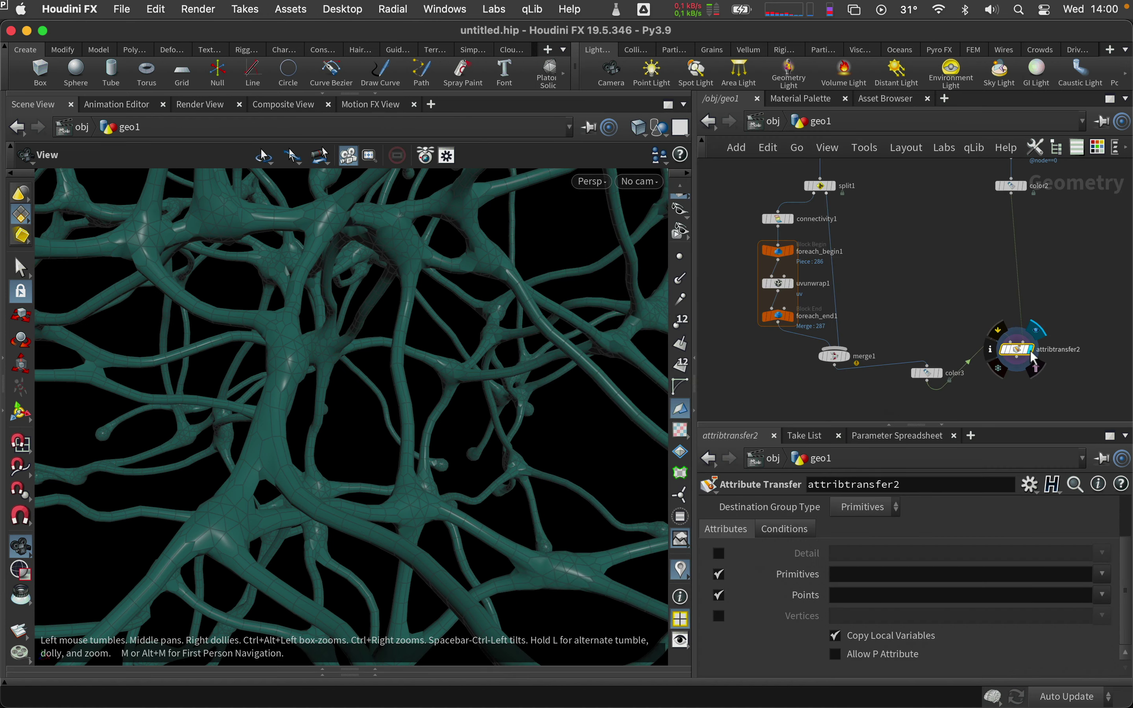
pyautogui.moveTo(1033, 359); pyautogui.dragTo(1006, 400)
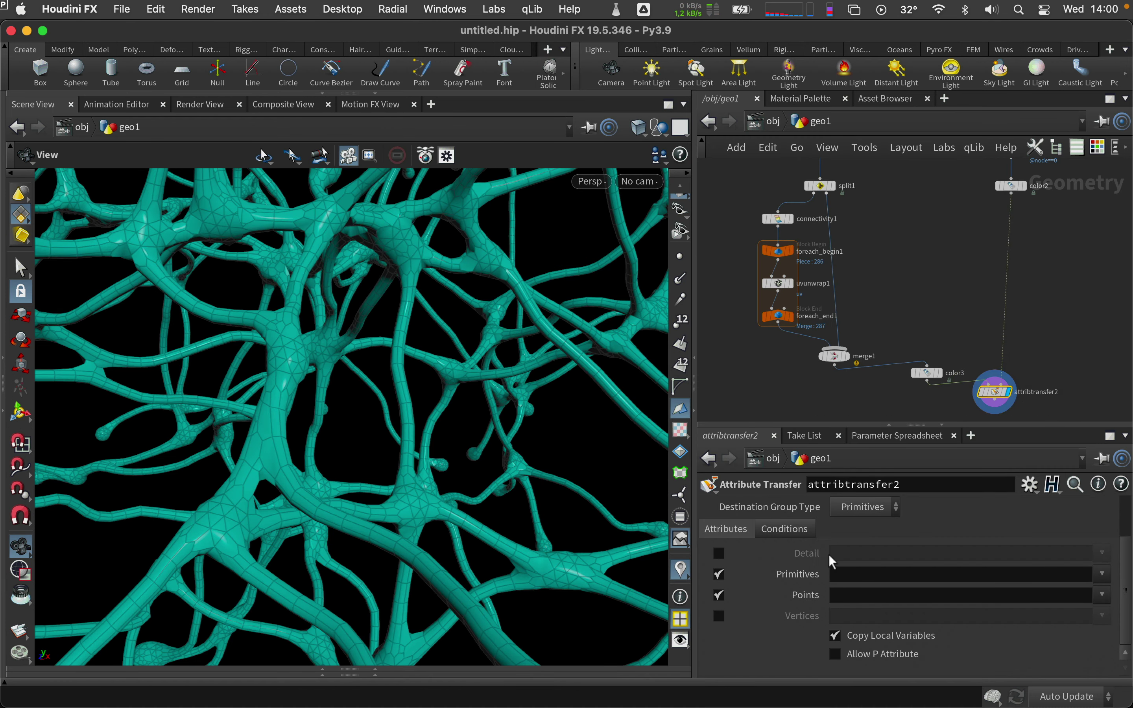
pyautogui.click(719, 575)
pyautogui.click(841, 594)
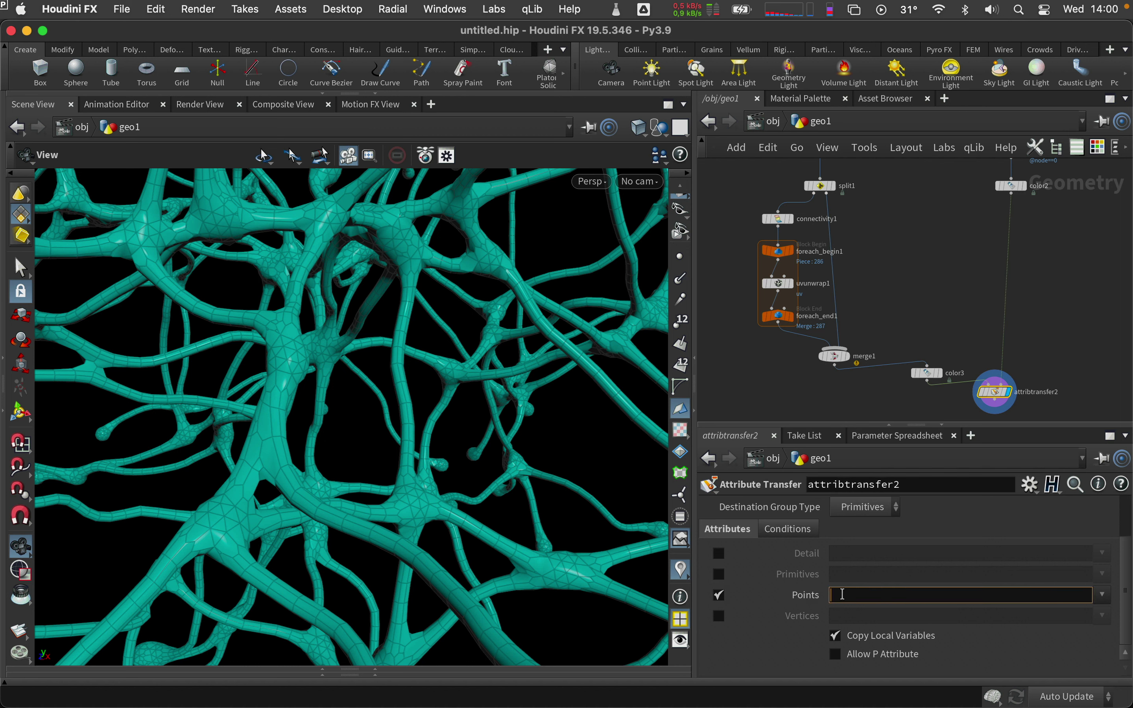
pyautogui.write('Cd')
pyautogui.press('Return')
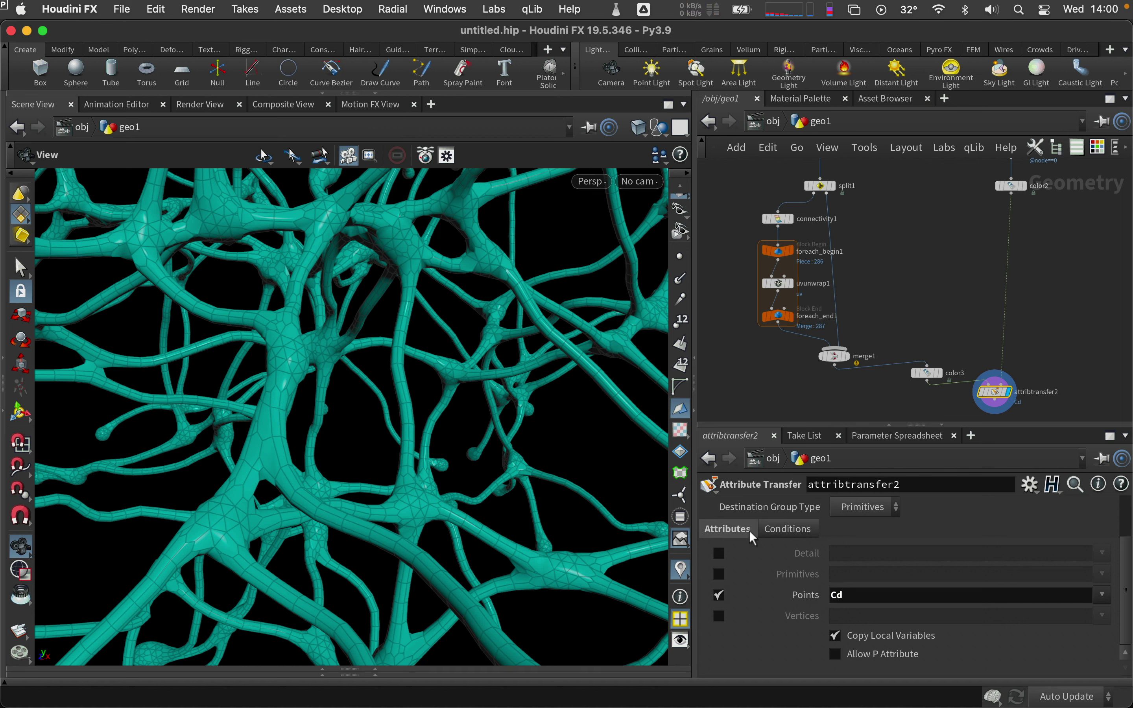
# Set the Attribute Transfer's Distance Threshold to 0.018 and inspect the cyan blobs
pyautogui.click(786, 529)
pyautogui.moveTo(915, 617); pyautogui.dragTo(899, 618)
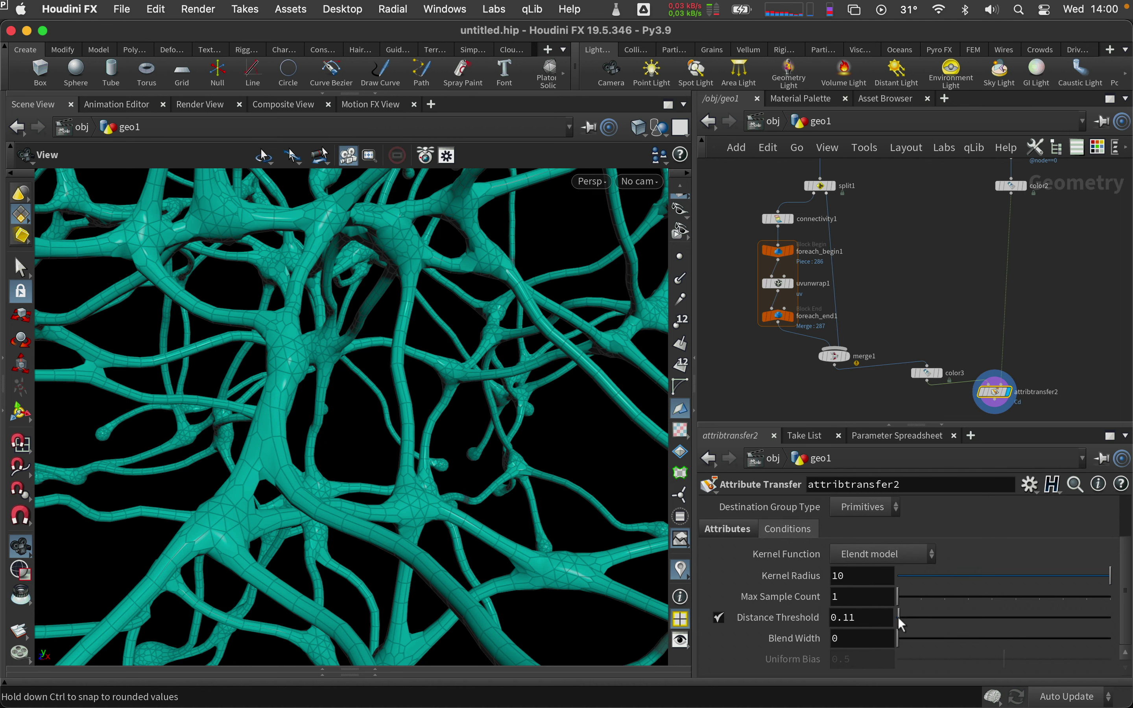
pyautogui.press('BackSpace')
pyautogui.write('1')
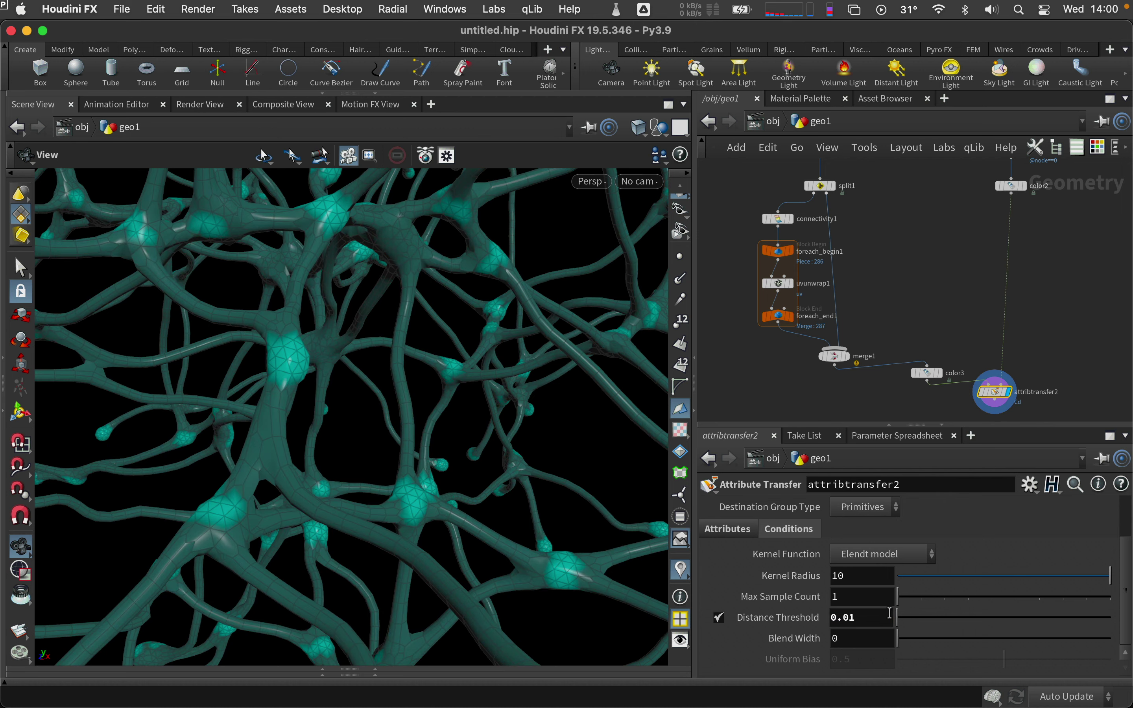
pyautogui.write('5')
pyautogui.press('Return')
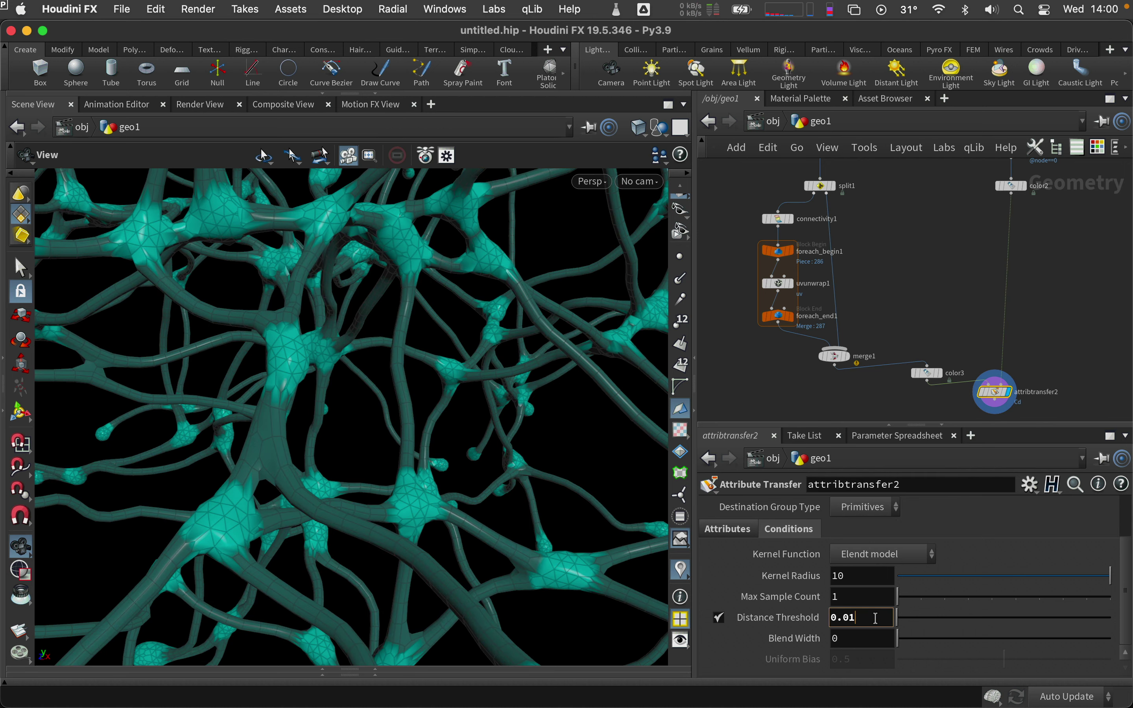
pyautogui.write('8')
pyautogui.press('Return')
pyautogui.moveTo(361, 392)
pyautogui.mouseDown()
pyautogui.moveTo(455, 397)
pyautogui.moveTo(274, 408)
pyautogui.mouseUp()
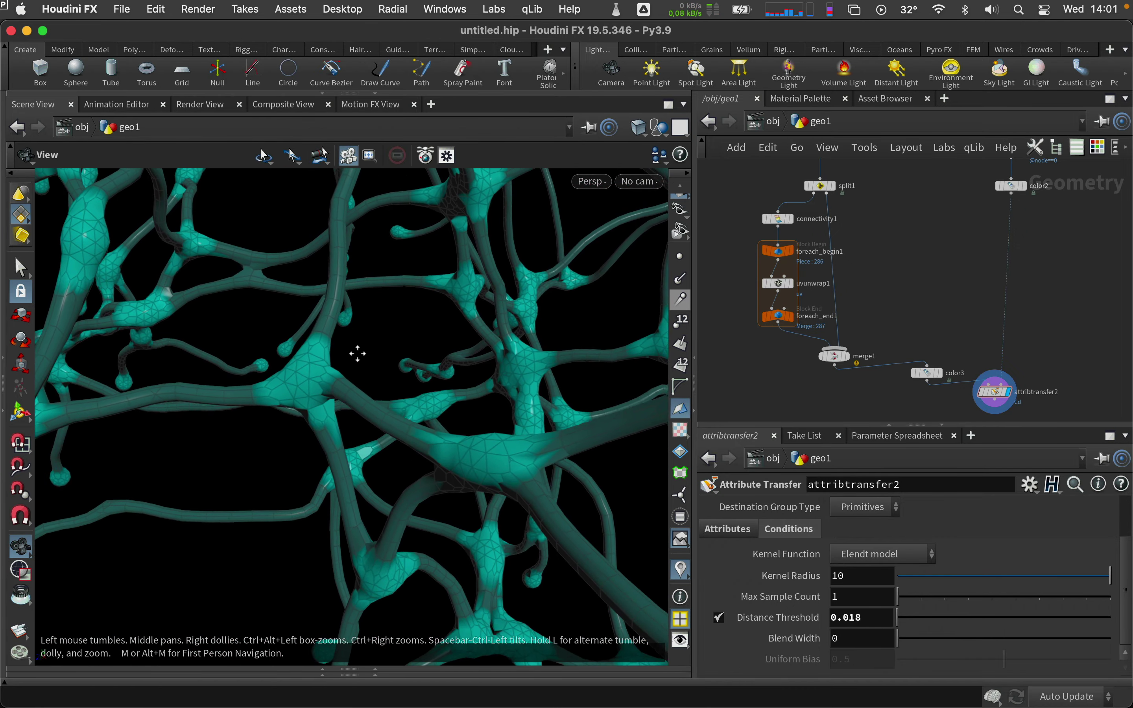